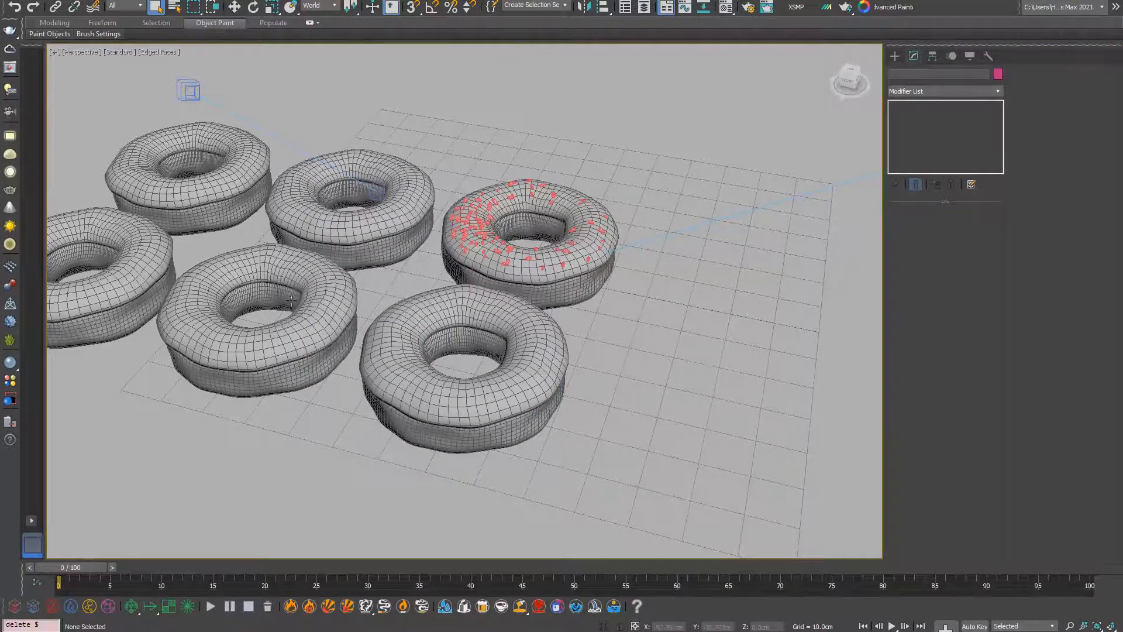
- Isolate a single donut, exclude the large ground plane from the selection, and frame the donut in the viewport
{"action": "middle_click_drag", "start_coordinate": [433, 363], "coordinate": [351, 436], "text": "alt"}
{"action": "scroll", "coordinate": [497, 323], "scroll_direction": "up", "scroll_amount": 5}
{"action": "left_click", "coordinate": [418, 322]}
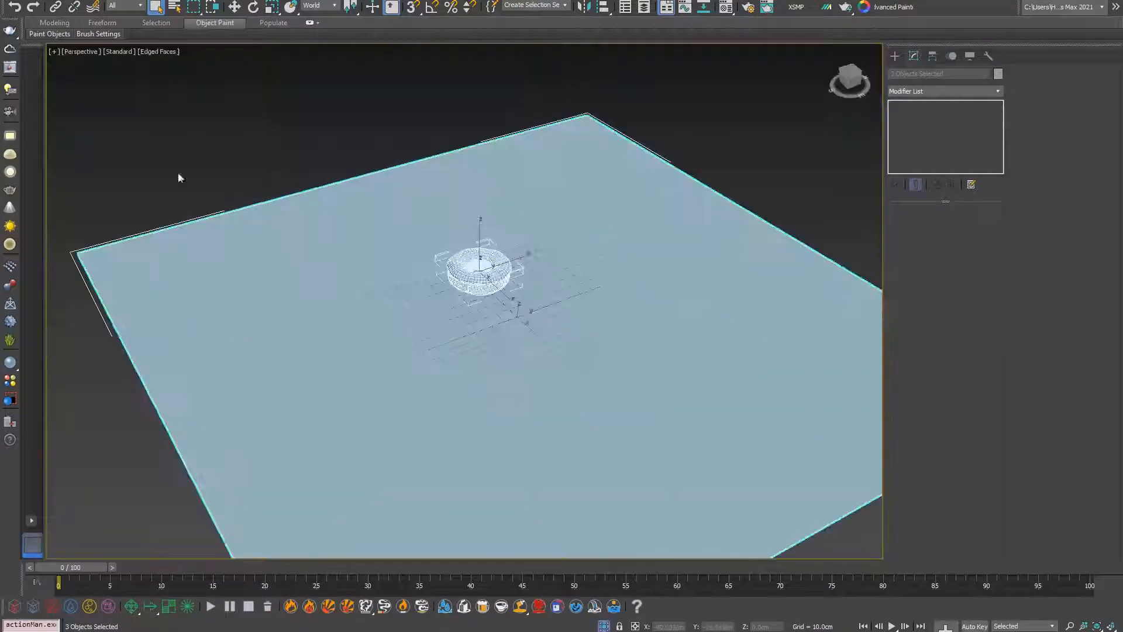
{"action": "left_click_drag", "start_coordinate": [150, 113], "coordinate": [243, 325], "text": "alt"}
{"action": "key", "text": "z"}
{"action": "left_click", "coordinate": [729, 434]}
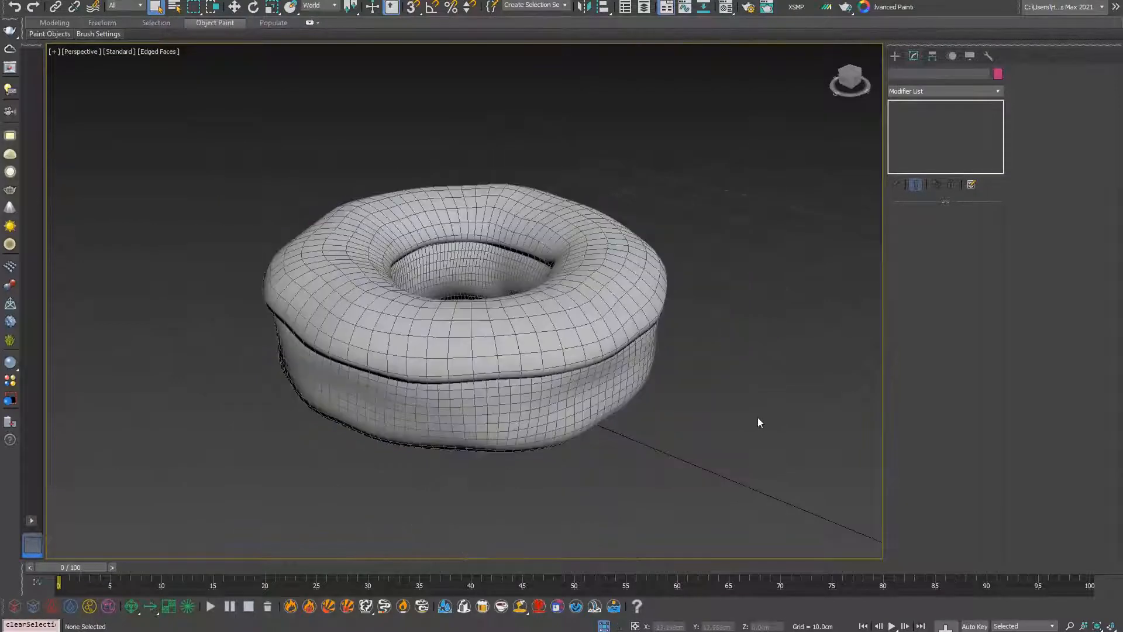
{"action": "middle_click_drag", "start_coordinate": [684, 384], "coordinate": [822, 192], "text": "alt"}
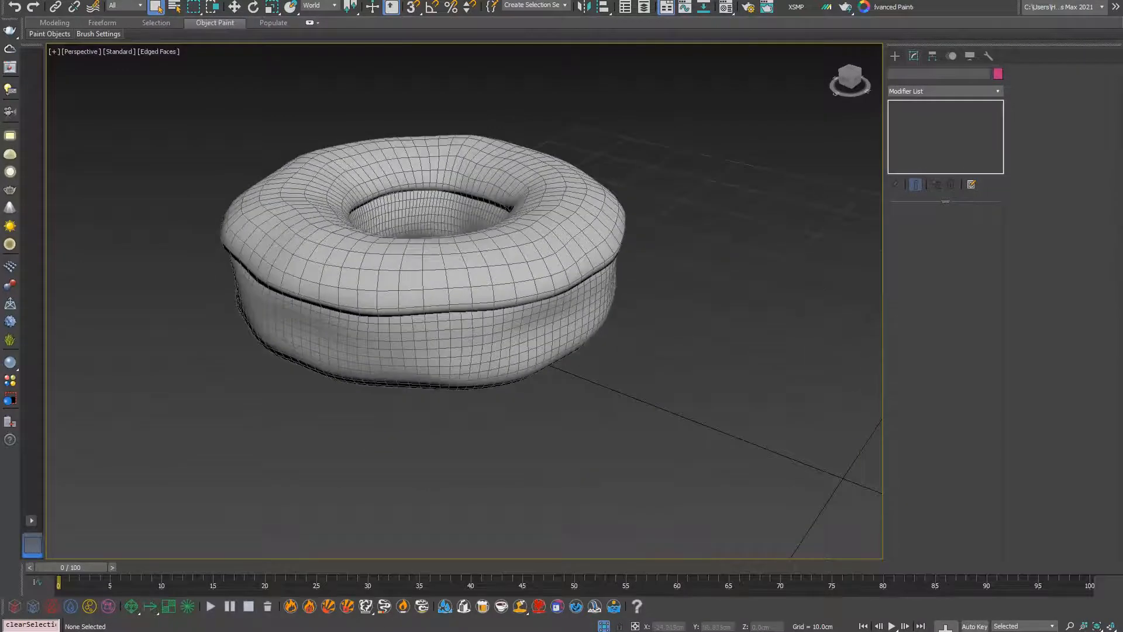
- Create a small box beside the donut, about 7.3 cm long, 4.5 cm wide and 2.0 cm high
{"action": "left_click", "coordinate": [895, 56]}
{"action": "middle_click_drag", "start_coordinate": [640, 215], "coordinate": [584, 329]}
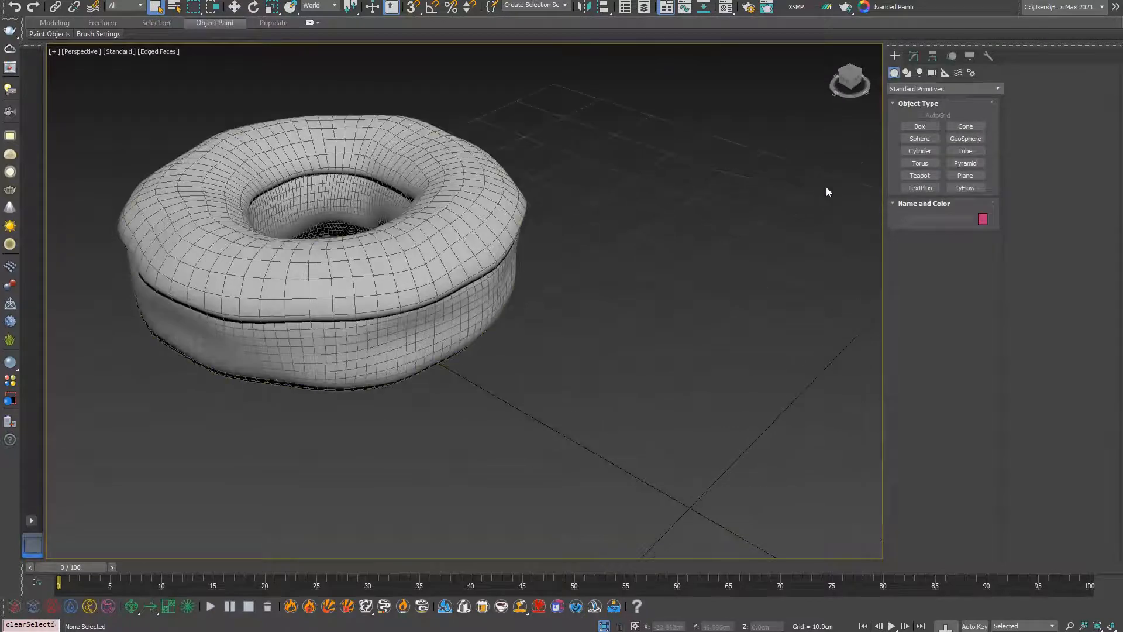
{"action": "left_click", "coordinate": [919, 127]}
{"action": "left_click_drag", "start_coordinate": [596, 348], "coordinate": [588, 396]}
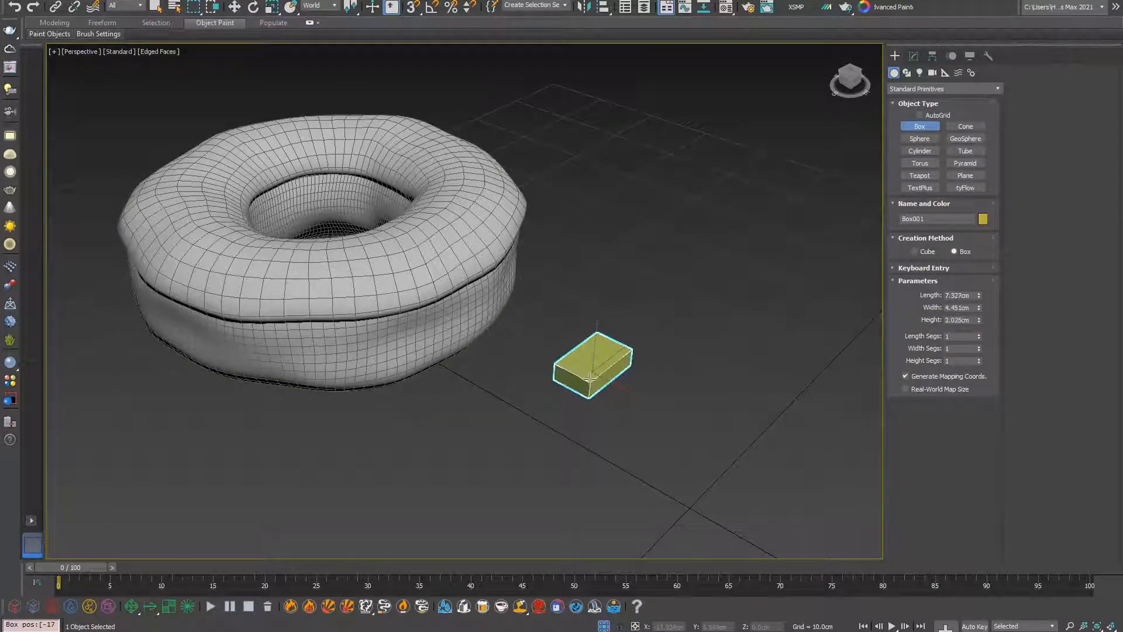
{"action": "left_click", "coordinate": [591, 379]}
{"action": "scroll", "coordinate": [606, 386], "scroll_direction": "up", "scroll_amount": 4}
{"action": "right_click", "coordinate": [508, 299]}
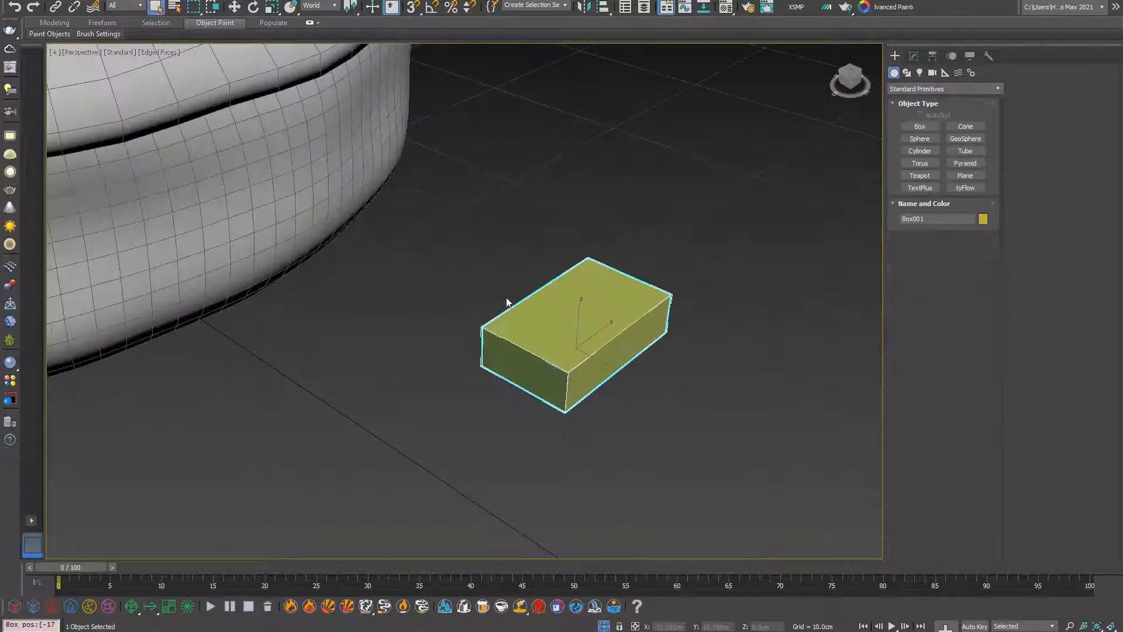
- Convert the small box to an Editable Poly
{"action": "right_click", "coordinate": [562, 362]}
{"action": "mouse_move", "coordinate": [671, 491]}
{"action": "left_click", "coordinate": [728, 497]}
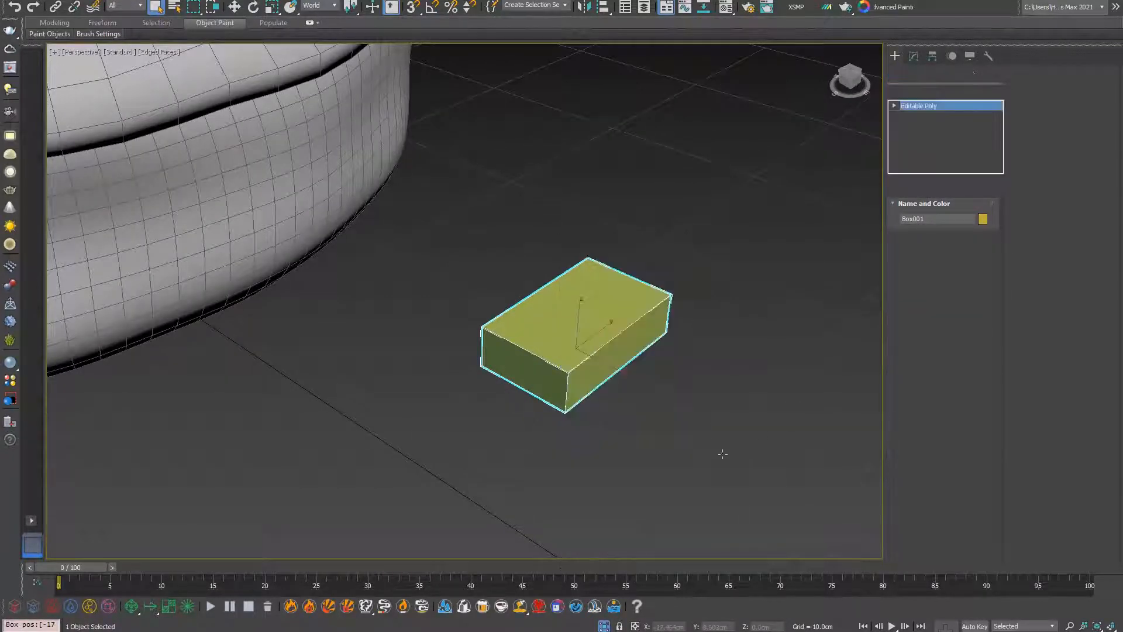
- Lower the top edge at one short end of the box by about 0.92 cm to make a wedge
{"action": "middle_click_drag", "start_coordinate": [722, 454], "coordinate": [484, 305], "text": "alt"}
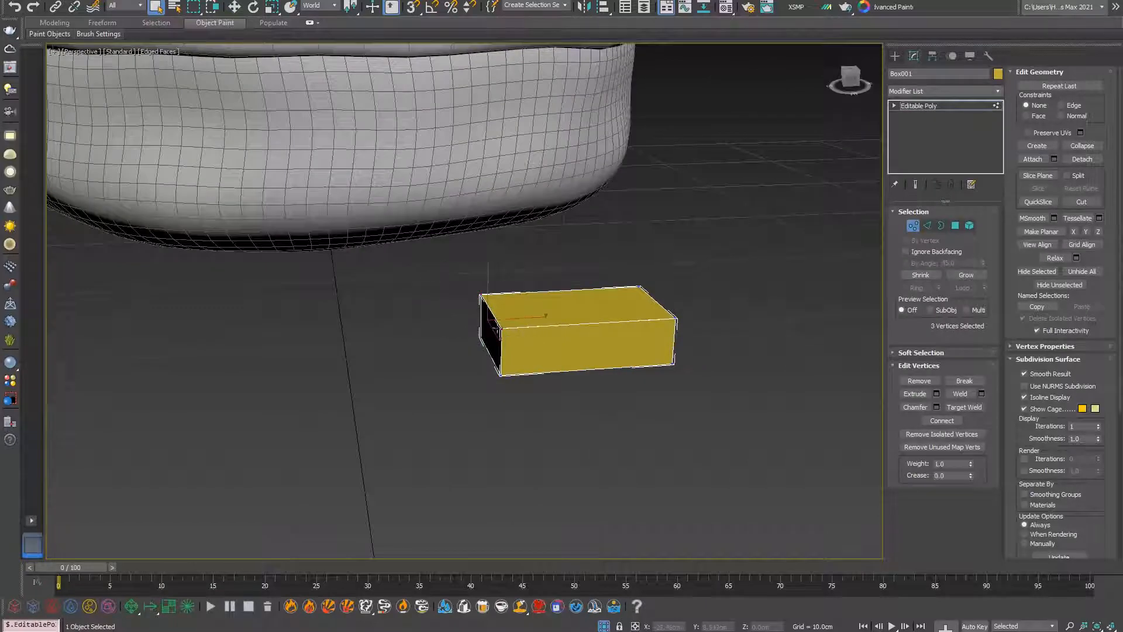
{"action": "key", "text": "2"}
{"action": "left_click", "coordinate": [487, 303]}
{"action": "key", "text": "w"}
{"action": "left_click_drag", "start_coordinate": [491, 275], "coordinate": [492, 295]}
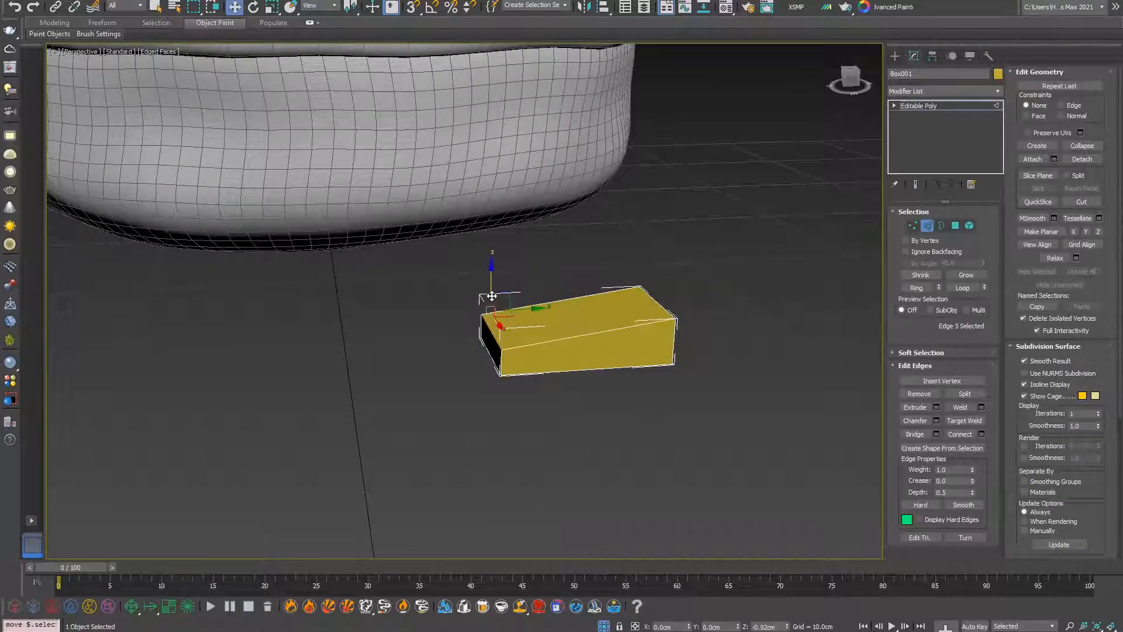
{"action": "middle_click_drag", "start_coordinate": [524, 337], "coordinate": [899, 251], "text": "alt"}
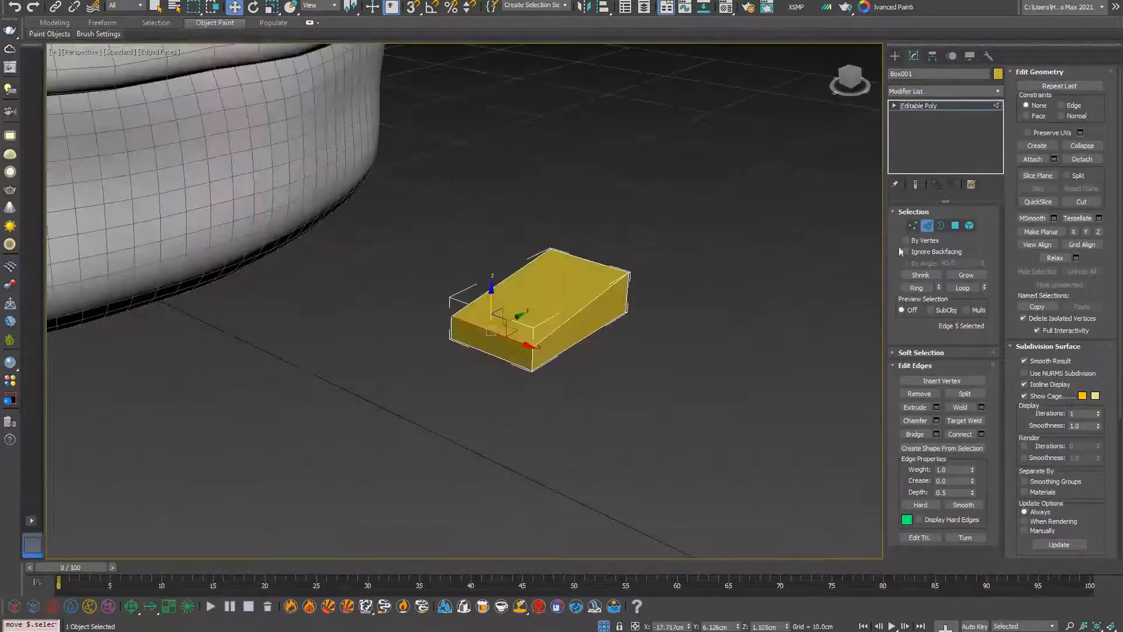
- Subdivide the whole wedge once with MSmooth at vertex level
{"action": "left_click", "coordinate": [913, 225]}
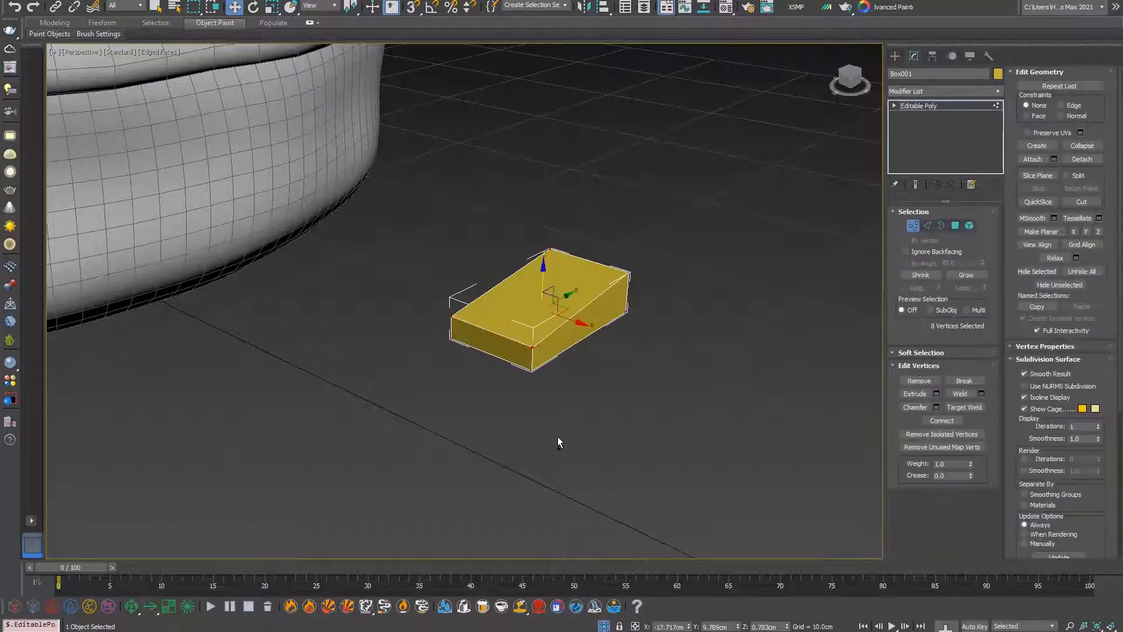
{"action": "key", "text": "ctrl+m"}
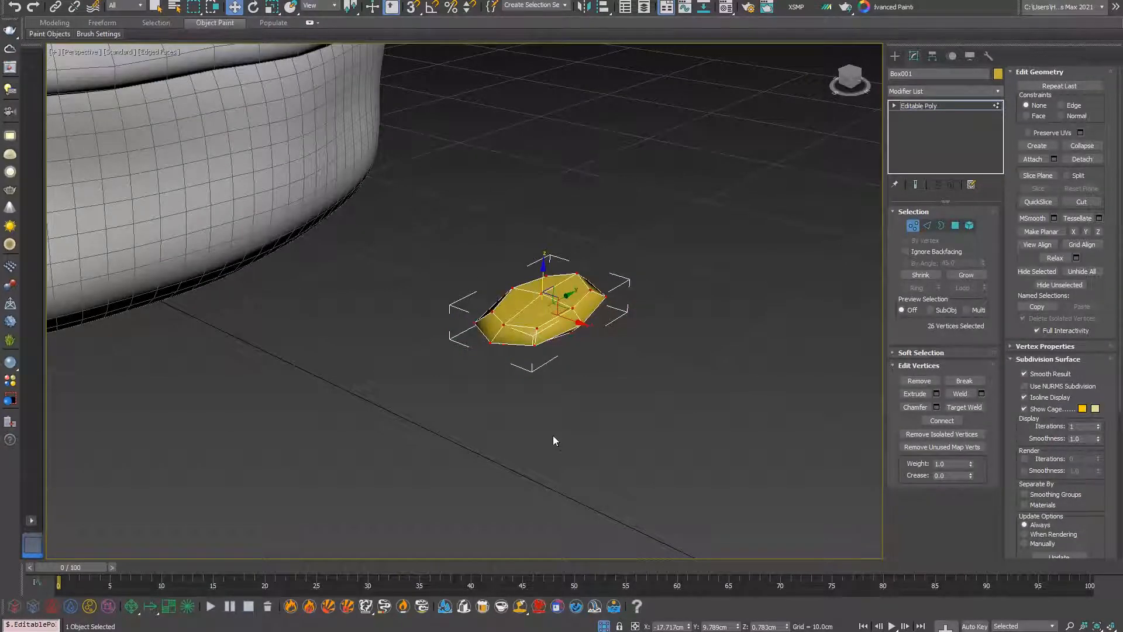
{"action": "middle_click_drag", "start_coordinate": [552, 435], "coordinate": [476, 287], "text": "alt"}
{"action": "scroll", "coordinate": [531, 292], "scroll_direction": "up", "scroll_amount": 4}
- Pull the vertices at both corners of one end outward to widen that end, and leave vertex editing
{"action": "middle_click_drag", "start_coordinate": [622, 261], "coordinate": [693, 398], "text": "alt"}
{"action": "left_click_drag", "start_coordinate": [731, 202], "coordinate": [639, 284]}
{"action": "left_click_drag", "start_coordinate": [671, 221], "coordinate": [700, 207]}
{"action": "left_click_drag", "start_coordinate": [566, 157], "coordinate": [489, 257]}
{"action": "left_click_drag", "start_coordinate": [526, 190], "coordinate": [531, 159]}
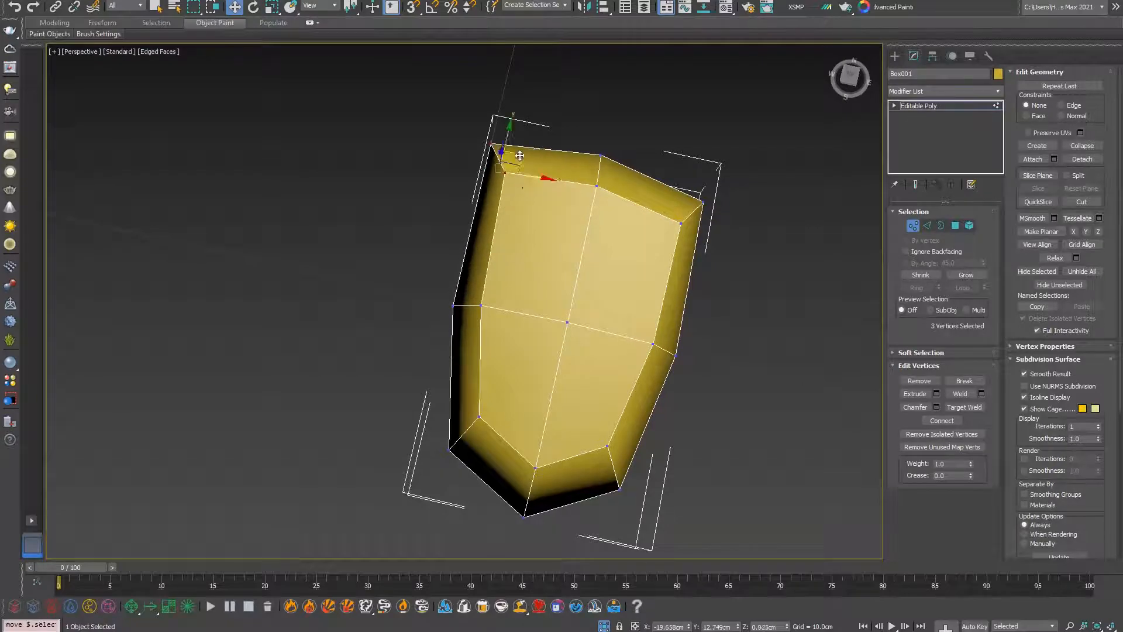
{"action": "middle_click_drag", "start_coordinate": [531, 159], "coordinate": [617, 255], "text": "alt"}
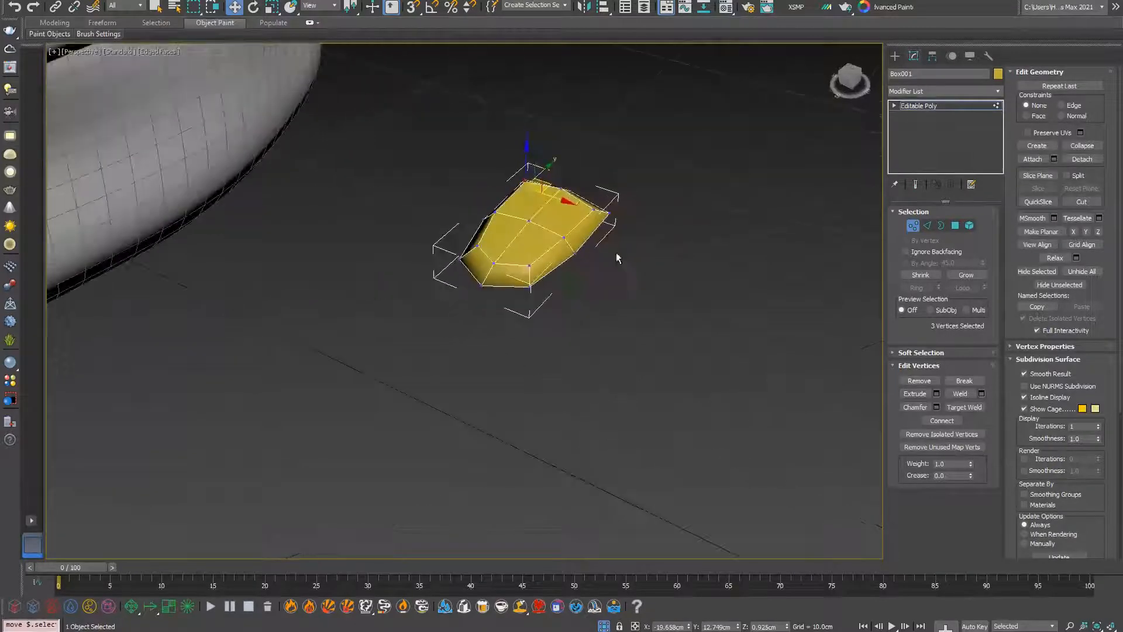
{"action": "left_click", "coordinate": [913, 226]}
{"action": "scroll", "coordinate": [452, 231], "scroll_direction": "up", "scroll_amount": 3}
{"action": "scroll", "coordinate": [644, 415], "scroll_direction": "down", "scroll_amount": 6}
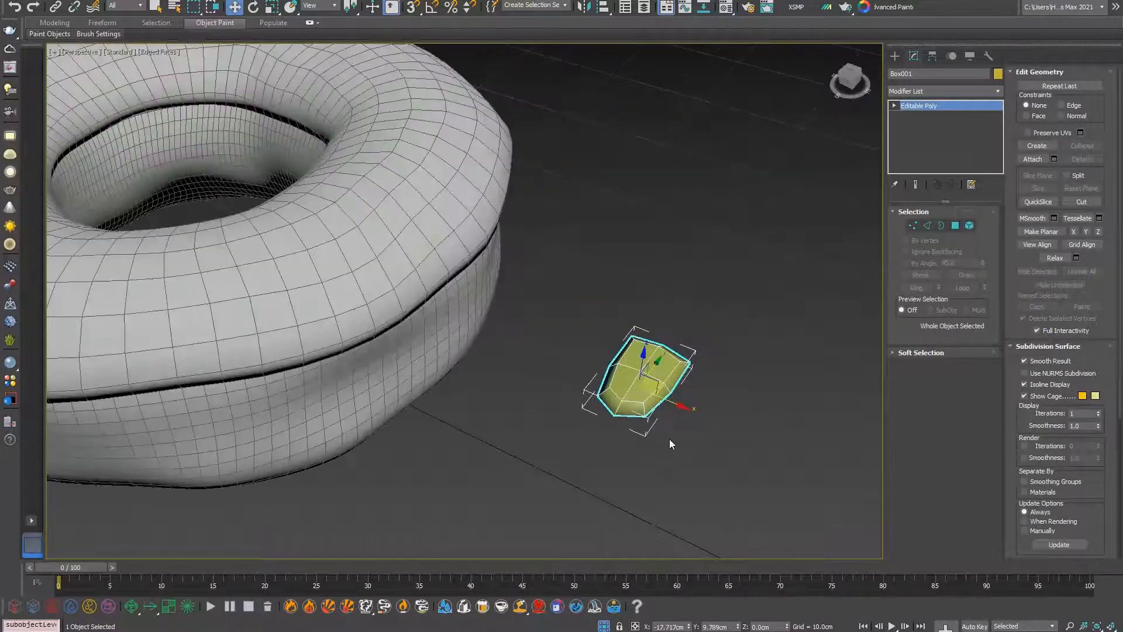
{"action": "left_click", "coordinate": [669, 439]}
{"action": "scroll", "coordinate": [631, 380], "scroll_direction": "down", "scroll_amount": 2}
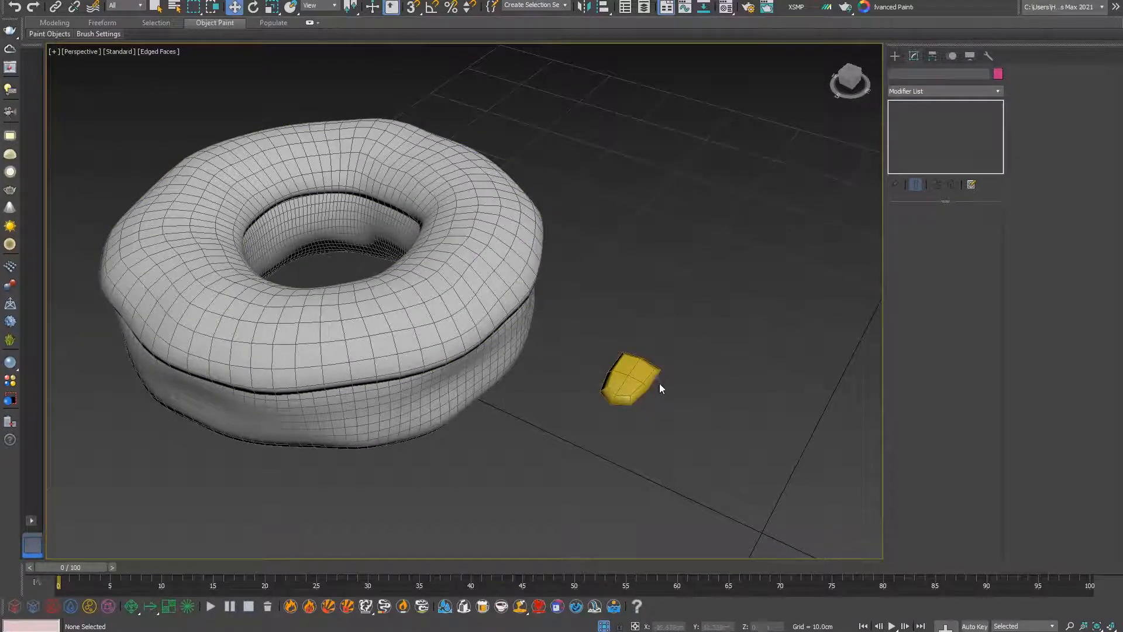
{"action": "middle_click_drag", "start_coordinate": [660, 388], "coordinate": [660, 371]}
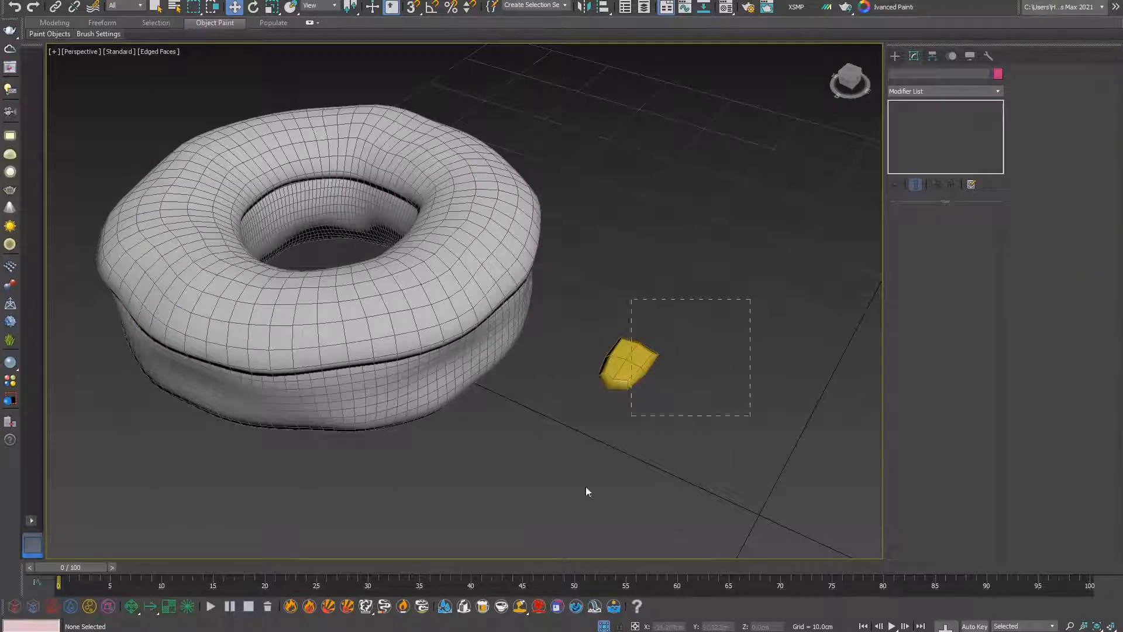
- Add a Noise modifier to the small topping piece beside the donut
{"action": "left_click_drag", "start_coordinate": [586, 488], "coordinate": [592, 475]}
{"action": "scroll", "coordinate": [644, 353], "scroll_direction": "up", "scroll_amount": 5}
{"action": "middle_click_drag", "start_coordinate": [615, 461], "coordinate": [654, 433], "text": "alt"}
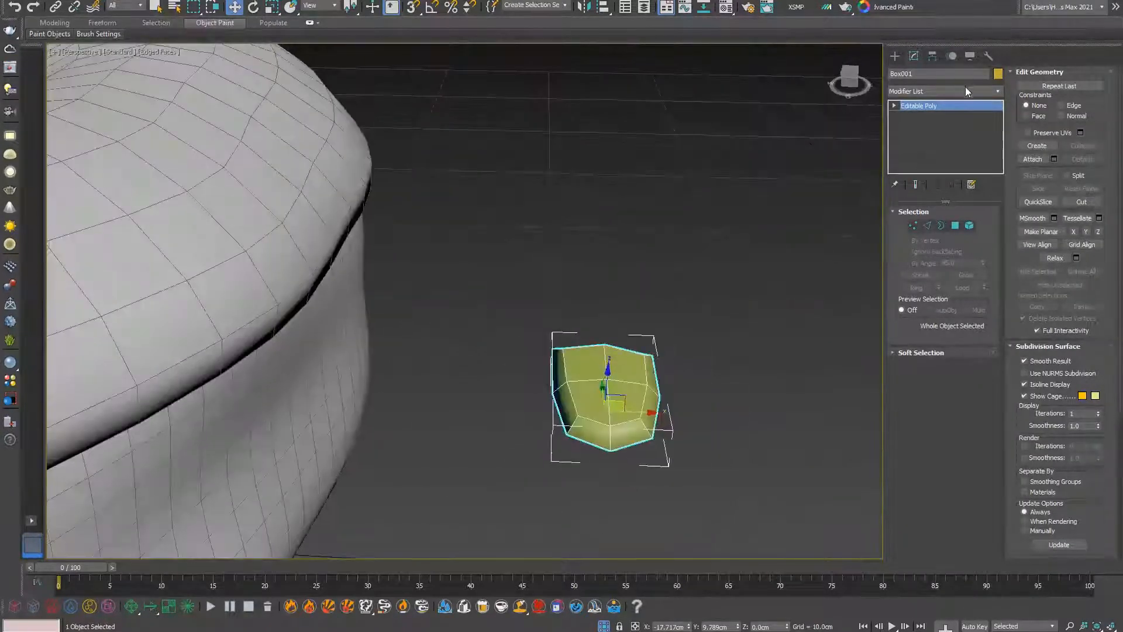
{"action": "left_click", "coordinate": [998, 92]}
{"action": "key", "text": "n"}
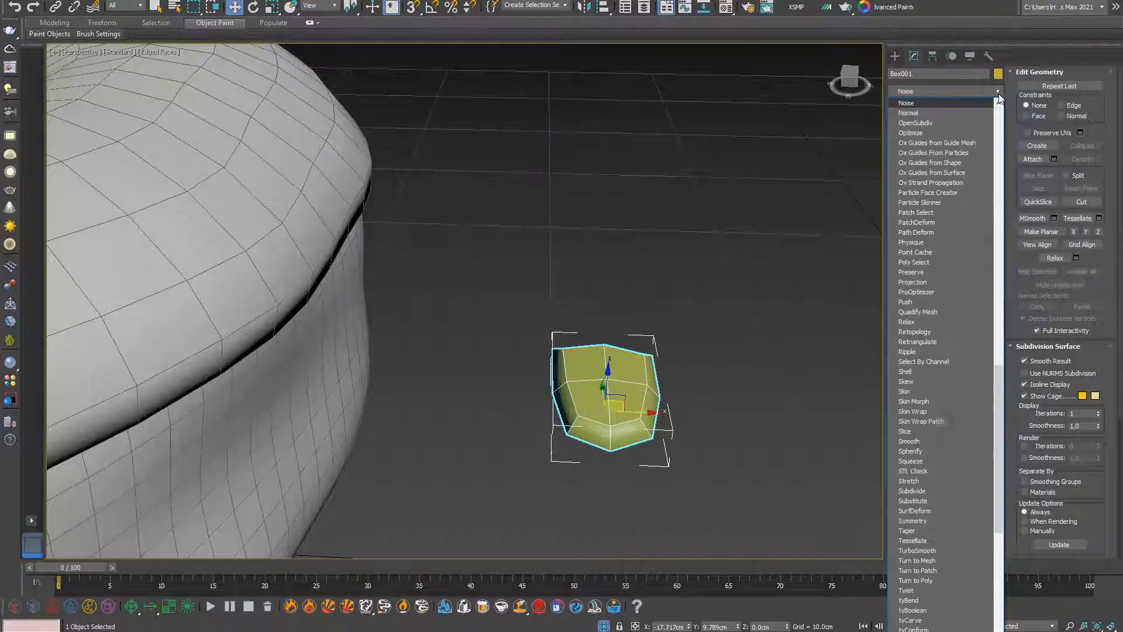
{"action": "key", "text": "Return"}
- Set the Noise strength to X 0.98 cm, Y 2.8 cm and Z 1.7 cm, with a scale of 0.97
{"action": "middle_click_drag", "start_coordinate": [702, 293], "coordinate": [994, 233], "text": "alt"}
{"action": "left_click_drag", "start_coordinate": [977, 253], "coordinate": [978, 292]}
{"action": "left_click_drag", "start_coordinate": [974, 253], "coordinate": [974, 264]}
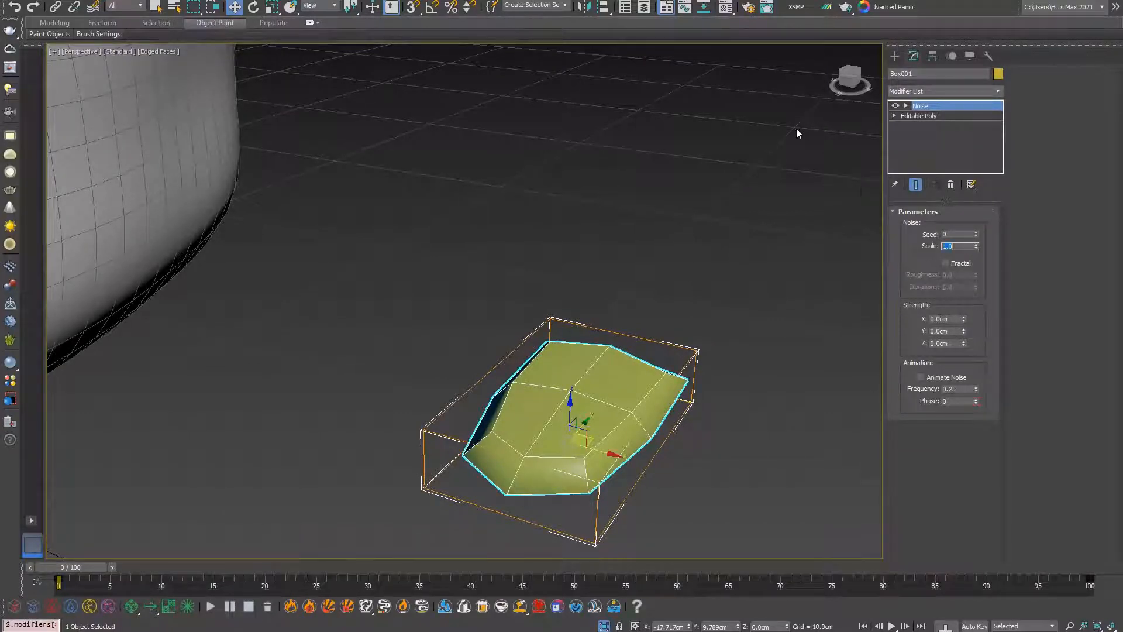
{"action": "mouse_move", "coordinate": [963, 319]}
{"action": "left_mouse_down"}
{"action": "mouse_move", "coordinate": [963, 218]}
{"action": "mouse_move", "coordinate": [967, 298]}
{"action": "left_mouse_up"}
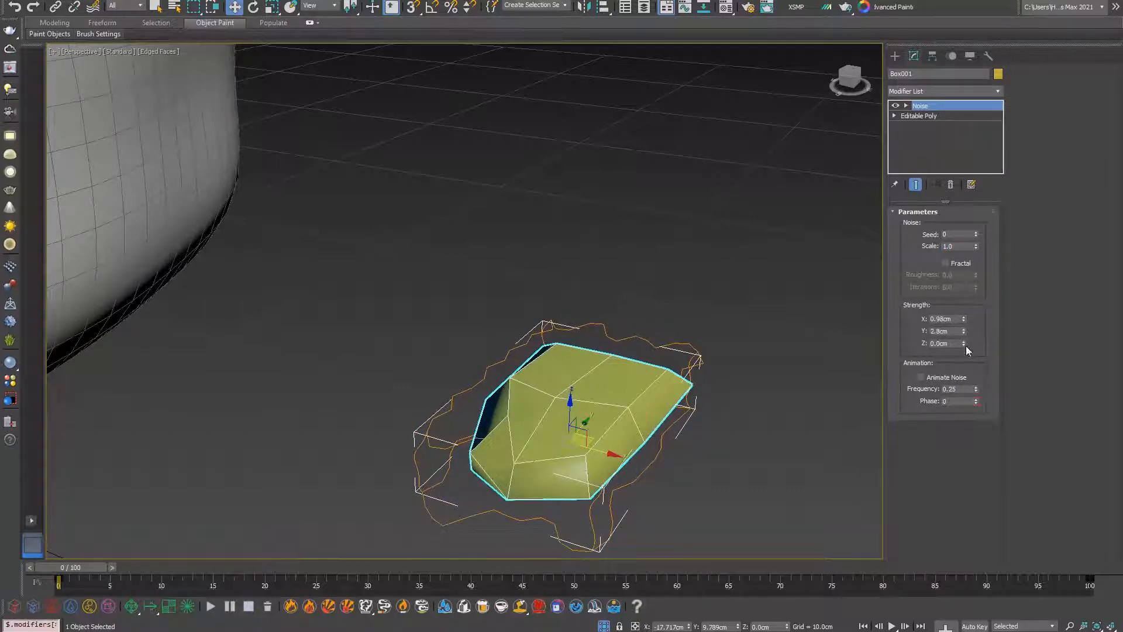
{"action": "left_click_drag", "start_coordinate": [967, 349], "coordinate": [967, 331]}
{"action": "middle_click_drag", "start_coordinate": [577, 409], "coordinate": [573, 351], "text": "alt"}
{"action": "left_click_drag", "start_coordinate": [975, 246], "coordinate": [976, 243]}
- Try a TurboSmooth modifier on top of the Noise and remove it from the stack
{"action": "middle_click_drag", "start_coordinate": [614, 468], "coordinate": [628, 357], "text": "alt"}
{"action": "left_click", "coordinate": [998, 88]}
{"action": "type", "text": "tu"}
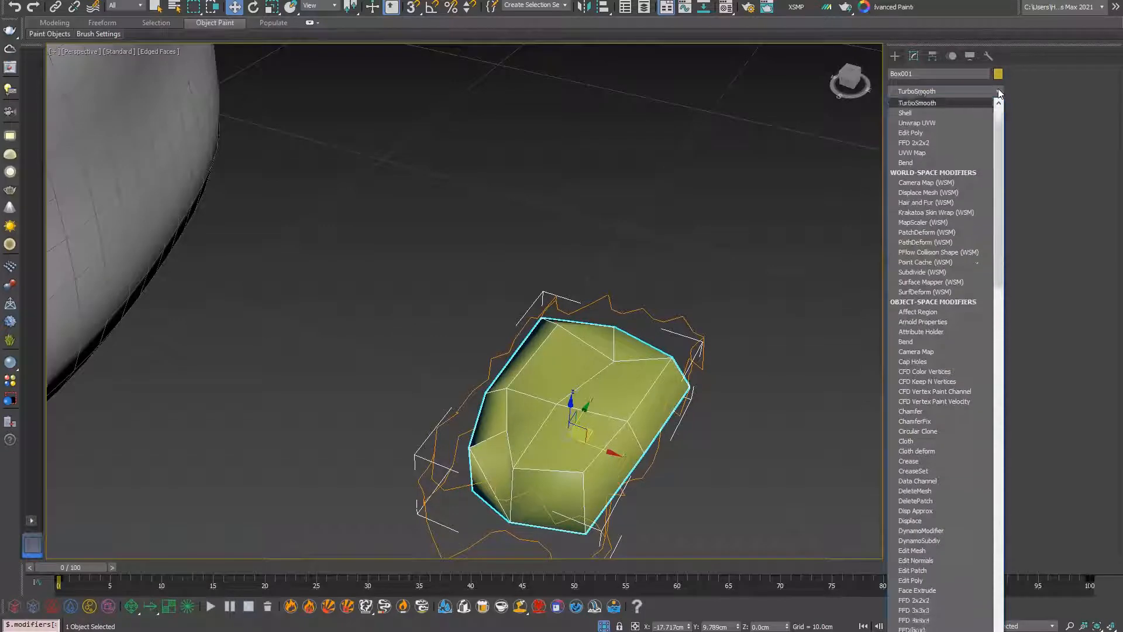
{"action": "key", "text": "Return"}
{"action": "left_click", "coordinate": [704, 381]}
{"action": "left_click", "coordinate": [605, 426]}
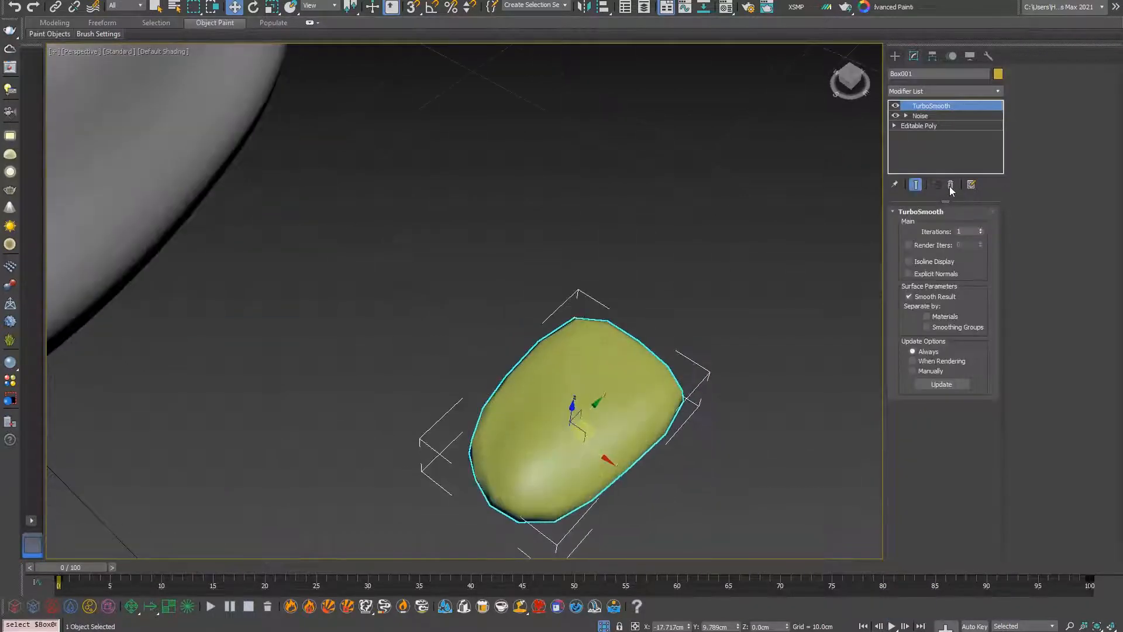
{"action": "left_click", "coordinate": [951, 185]}
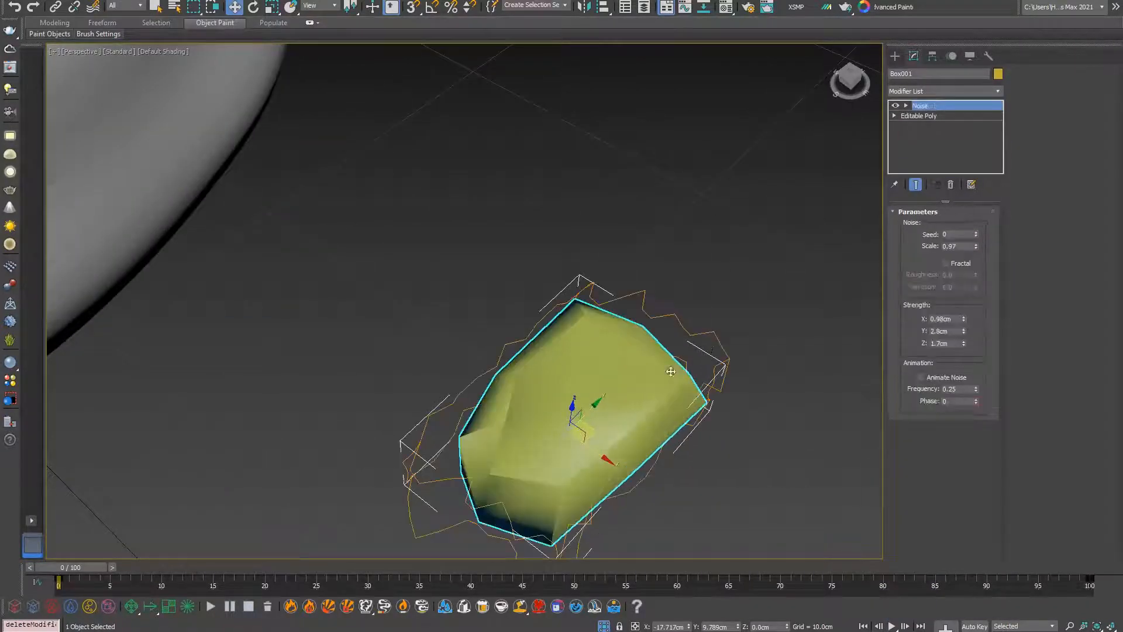
- Clone the noisy piece as two independent copies spaced out beside the original
{"action": "mouse_move", "coordinate": [679, 410]}
{"action": "middle_mouse_down", "text": "alt"}
{"action": "mouse_move", "coordinate": [692, 401]}
{"action": "mouse_move", "coordinate": [652, 333]}
{"action": "mouse_move", "coordinate": [691, 382]}
{"action": "mouse_move", "coordinate": [585, 339]}
{"action": "middle_mouse_up", "text": "alt"}
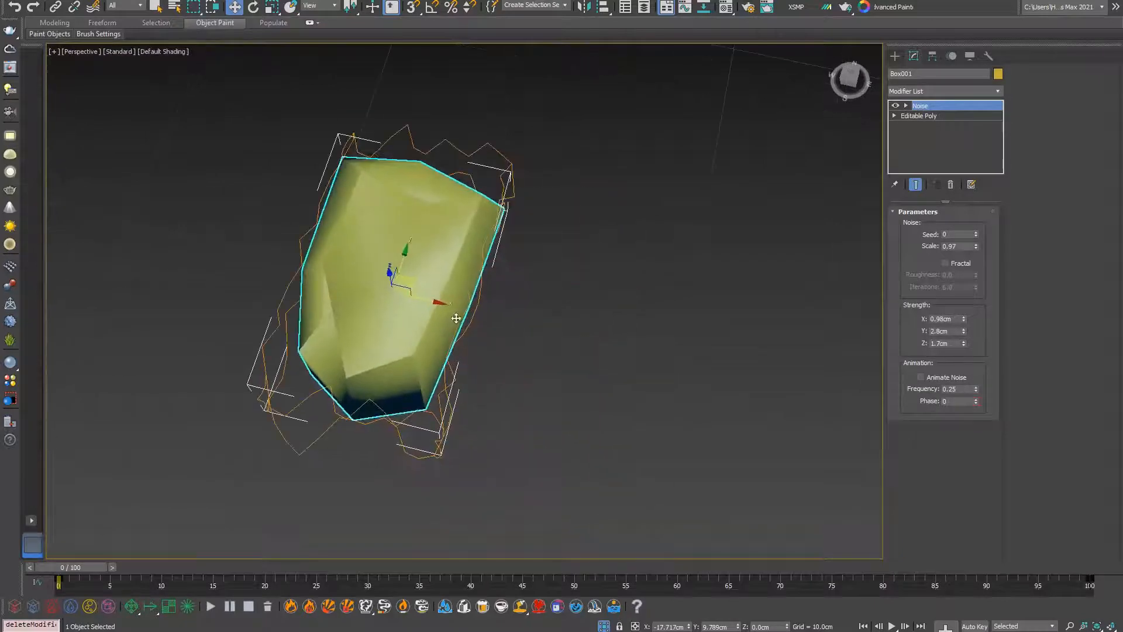
{"action": "left_click_drag", "start_coordinate": [449, 312], "coordinate": [702, 387], "text": "shift"}
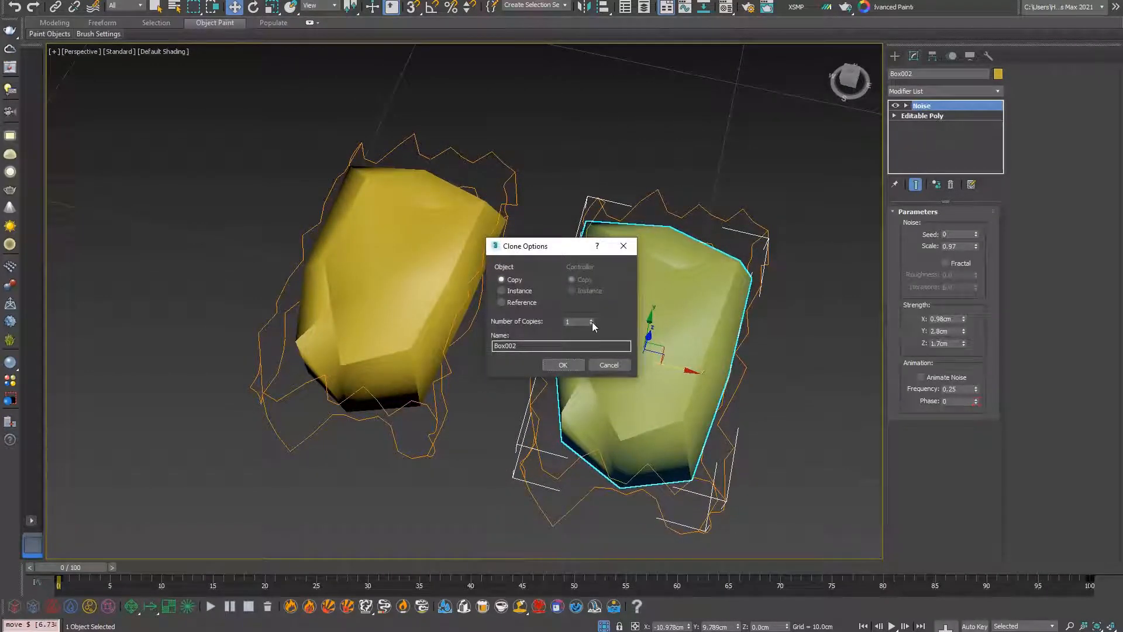
{"action": "left_click", "coordinate": [563, 365]}
- On the middle piece's Editable Poly level, pull one wide-end corner's vertices inward and the opposite mid-side vertices outward
{"action": "middle_click_drag", "start_coordinate": [452, 287], "coordinate": [436, 334], "text": "alt"}
{"action": "left_click", "coordinate": [437, 314]}
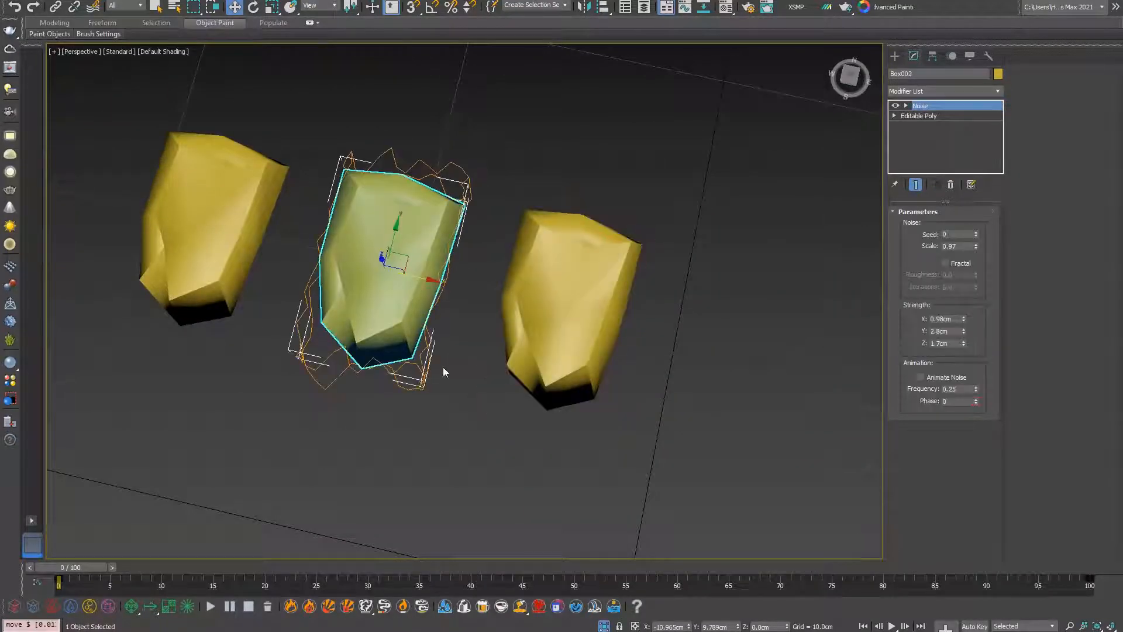
{"action": "middle_click_drag", "start_coordinate": [473, 392], "coordinate": [461, 400], "text": "alt"}
{"action": "left_click", "coordinate": [460, 400]}
{"action": "key", "text": "ctrl+z"}
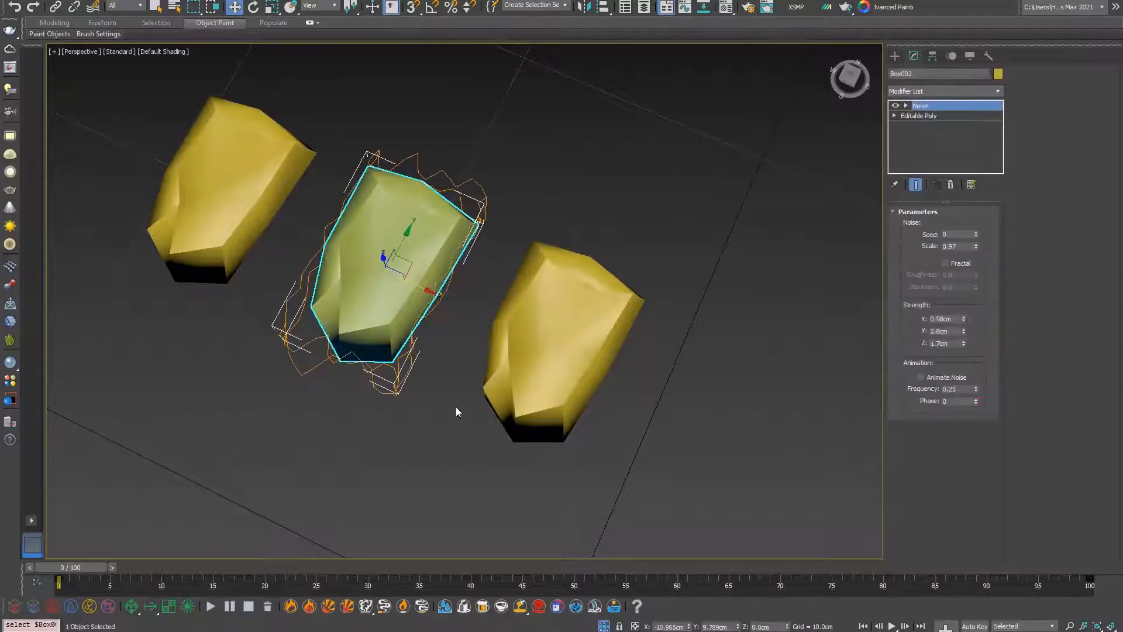
{"action": "left_click", "coordinate": [919, 115]}
{"action": "key", "text": "1"}
{"action": "left_click", "coordinate": [465, 206]}
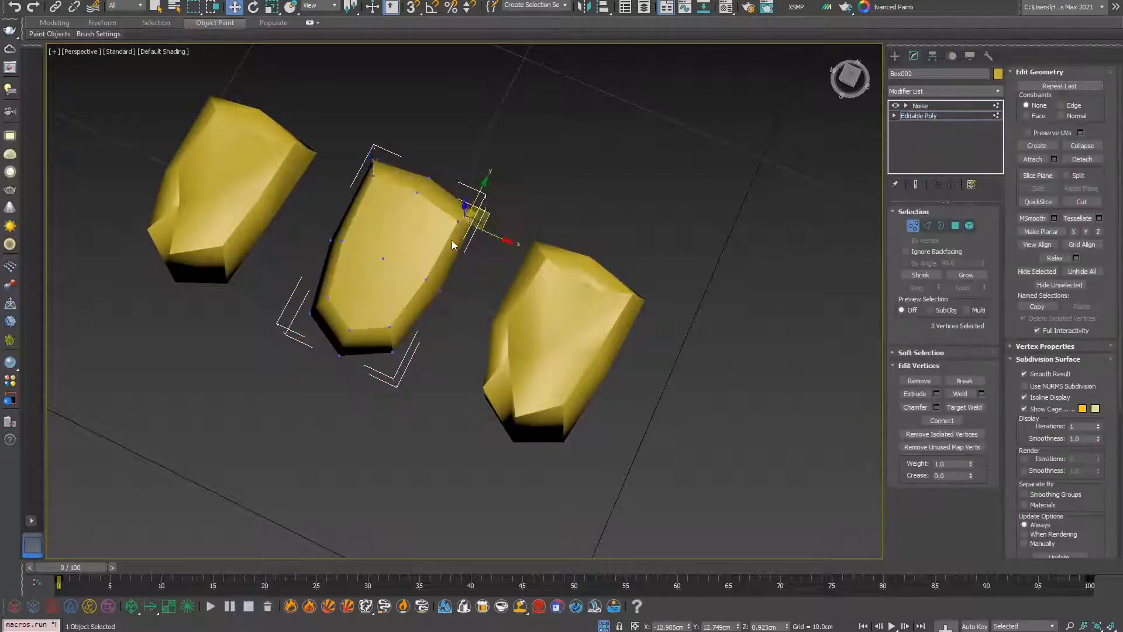
{"action": "key", "text": "F4"}
{"action": "left_click_drag", "start_coordinate": [481, 209], "coordinate": [450, 228]}
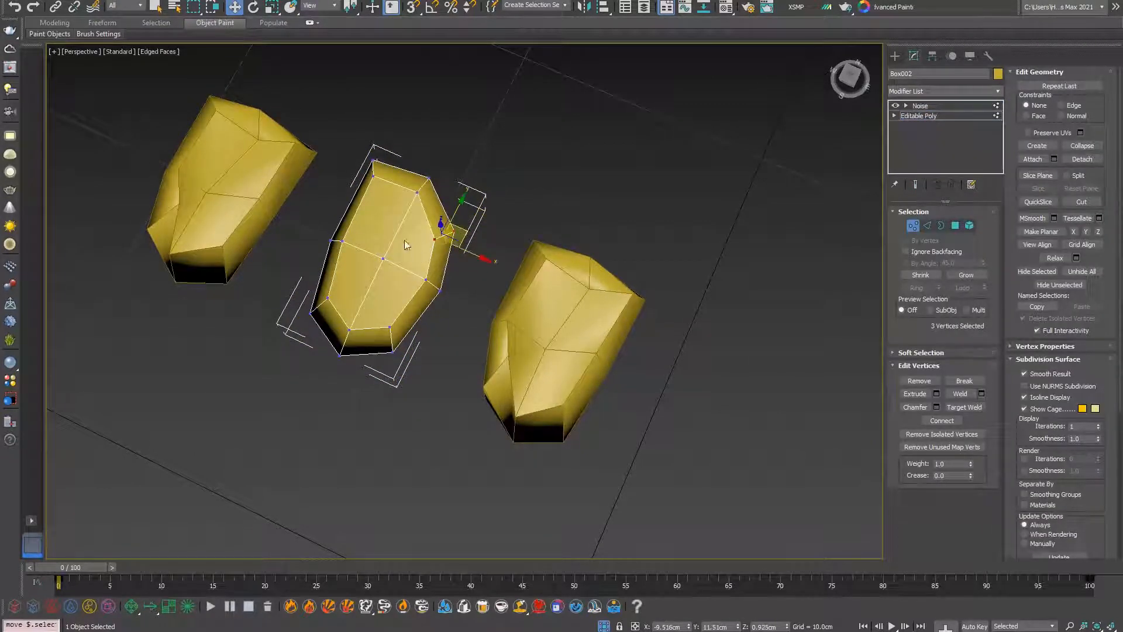
{"action": "left_click_drag", "start_coordinate": [360, 243], "coordinate": [316, 233]}
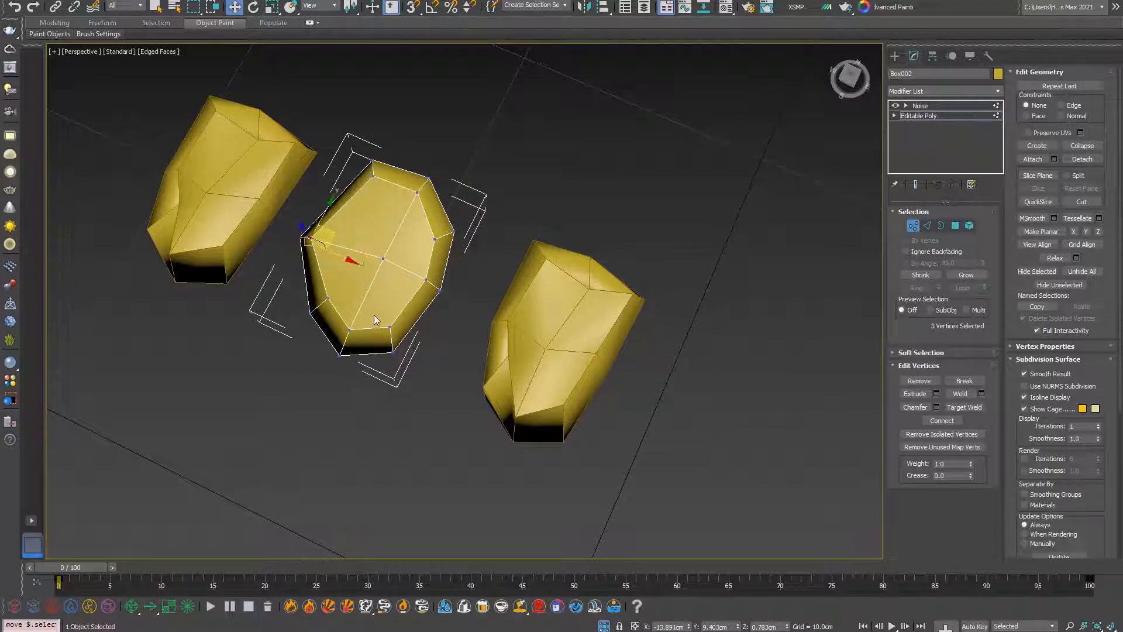
- Shorten the middle piece by moving the six vertices at its narrow end inward, and leave vertex editing
{"action": "left_click_drag", "start_coordinate": [404, 303], "coordinate": [306, 410]}
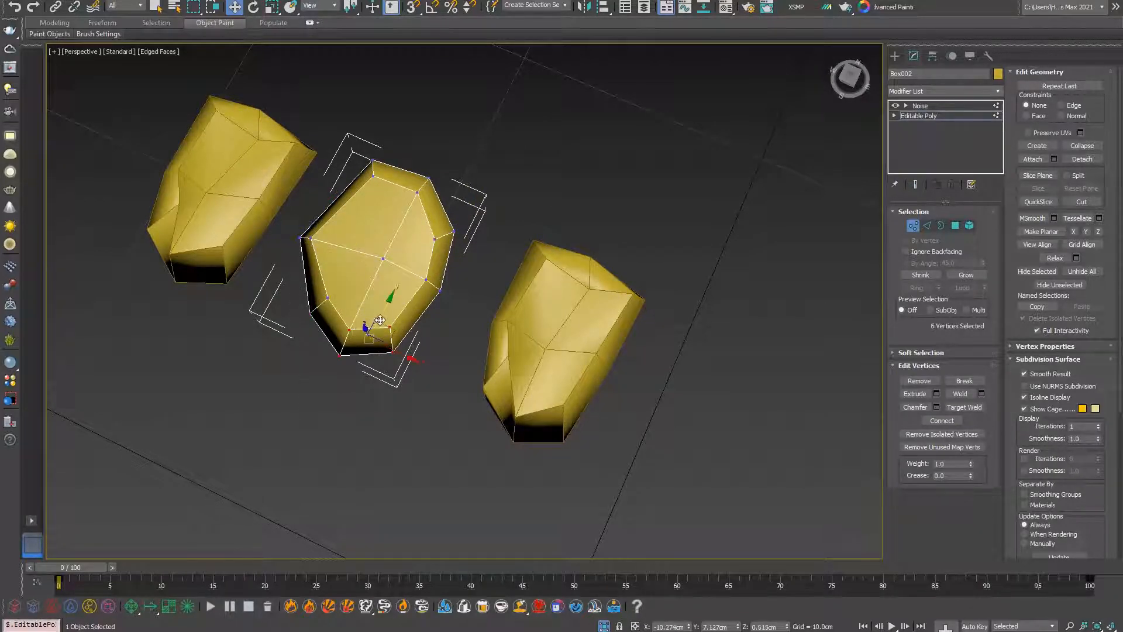
{"action": "left_click_drag", "start_coordinate": [370, 322], "coordinate": [401, 296]}
{"action": "left_click", "coordinate": [908, 223]}
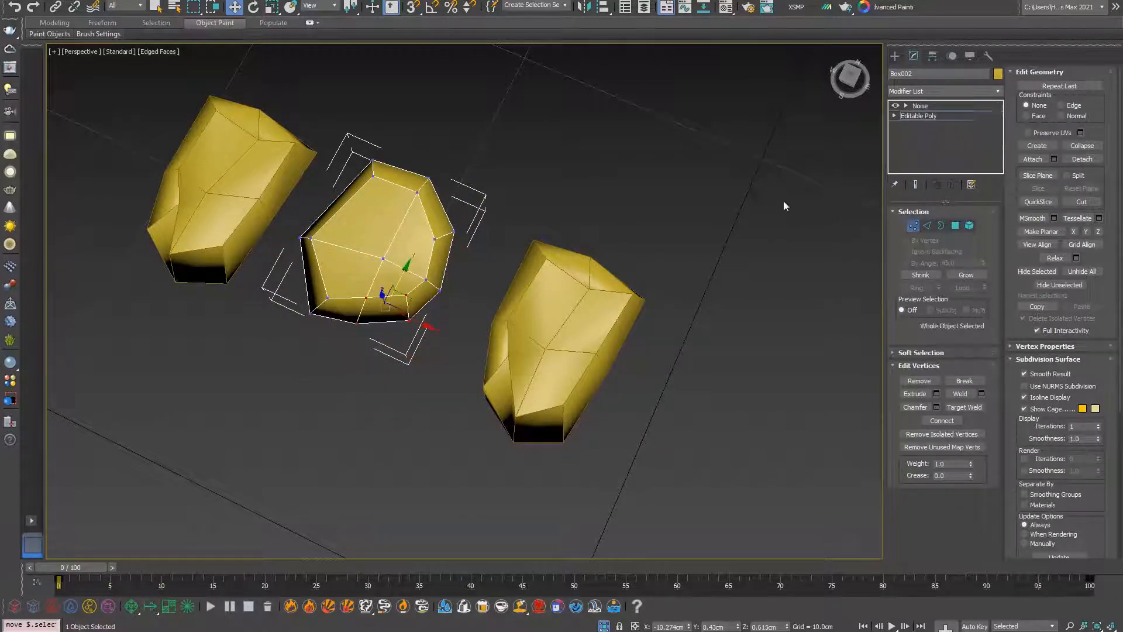
{"action": "left_click", "coordinate": [783, 201]}
- Vary the shape of the third piece, the one farthest from the donut, by setting its Noise seed to 62
{"action": "left_click", "coordinate": [544, 328]}
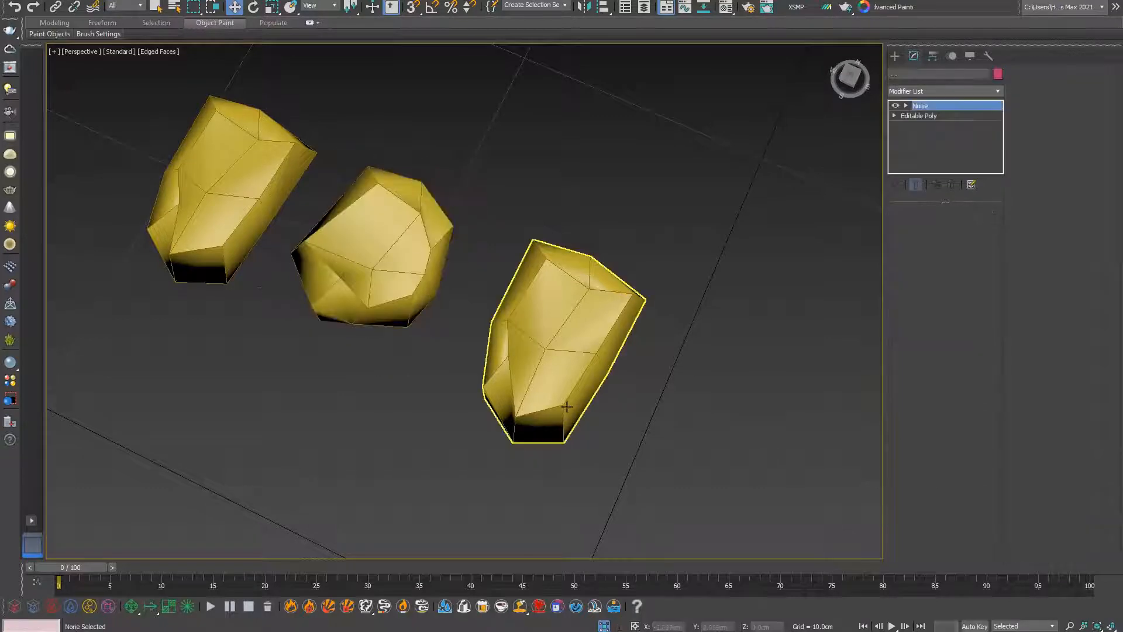
{"action": "left_click", "coordinate": [672, 179]}
{"action": "left_click", "coordinate": [582, 346]}
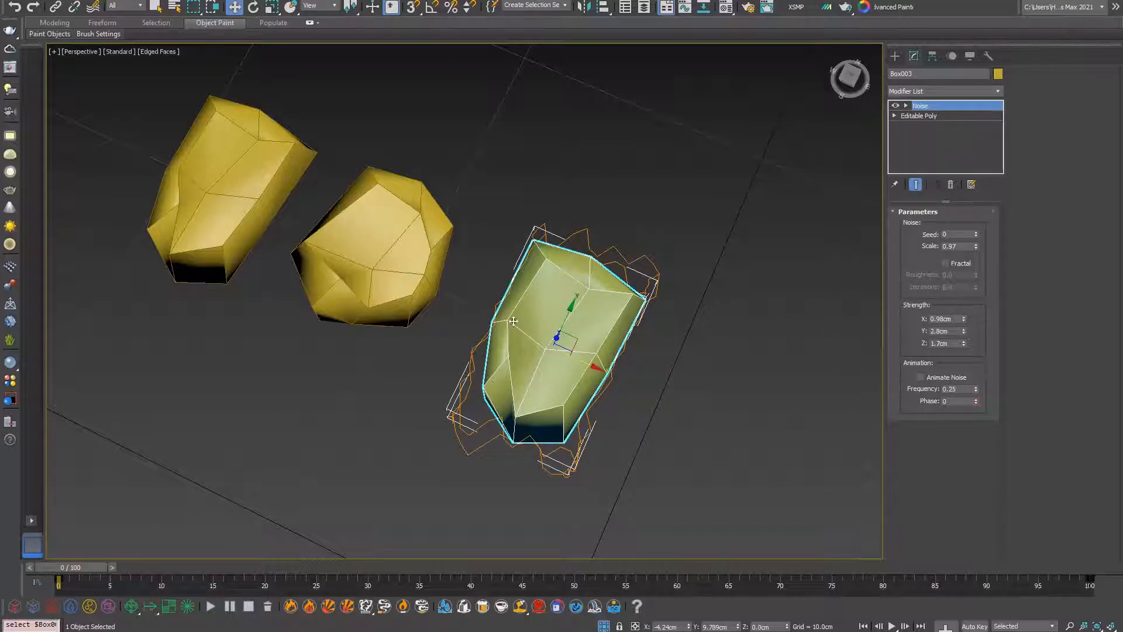
{"action": "left_click", "coordinate": [977, 232]}
{"action": "left_click", "coordinate": [977, 232]}
{"action": "left_click", "coordinate": [978, 232]}
{"action": "left_click", "coordinate": [978, 233]}
{"action": "left_click", "coordinate": [978, 232]}
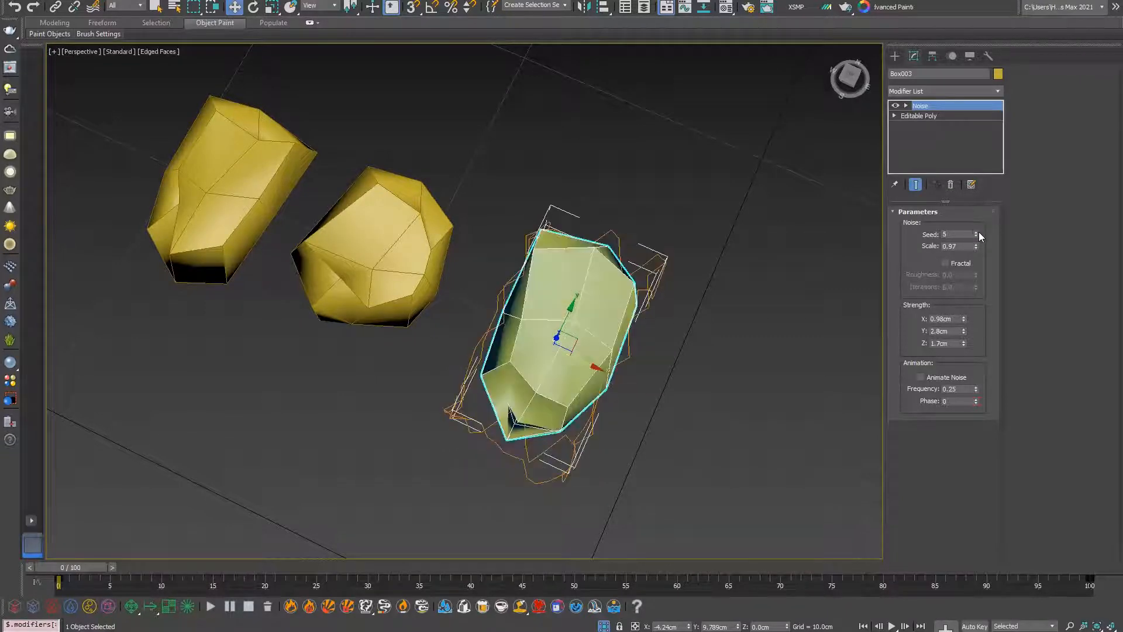
{"action": "left_click", "coordinate": [978, 232]}
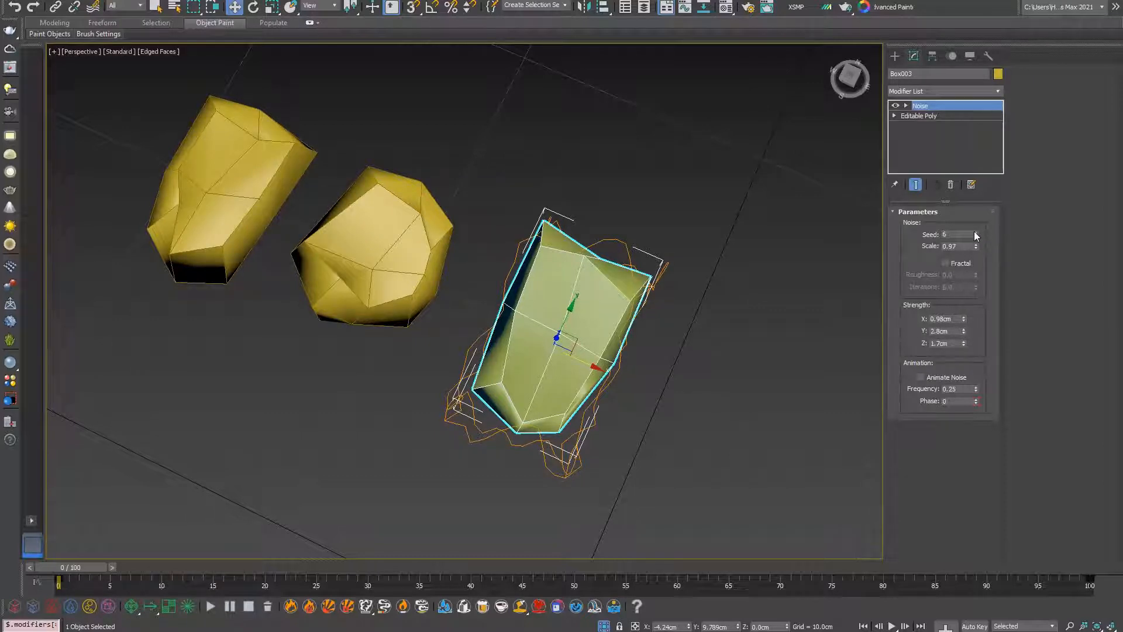
{"action": "left_click_drag", "start_coordinate": [976, 234], "coordinate": [975, 572]}
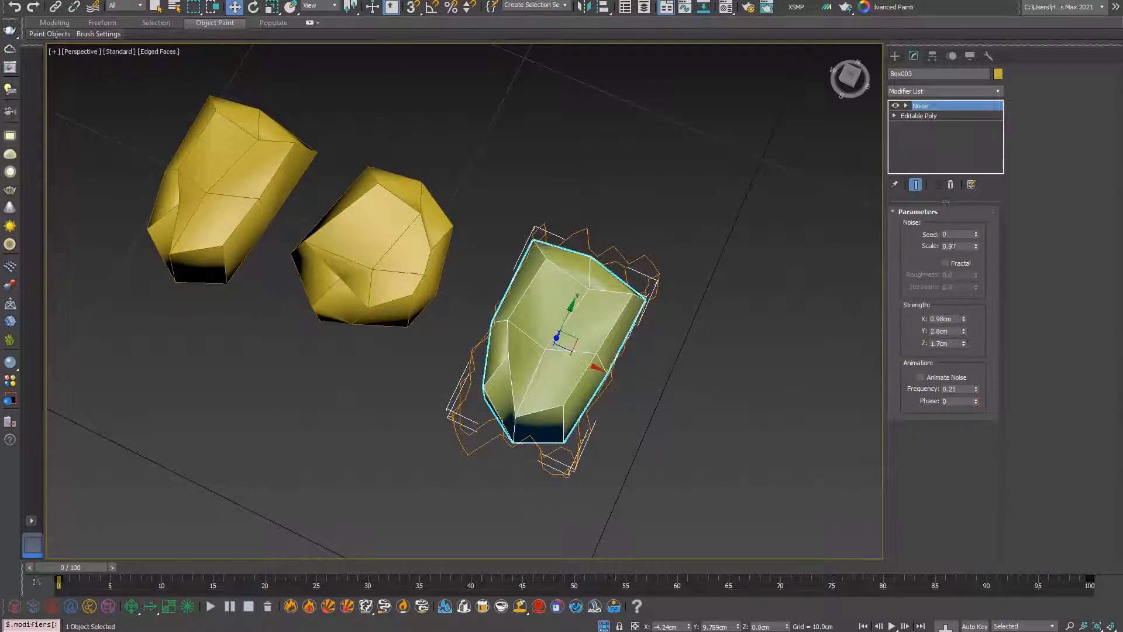
{"action": "left_click_drag", "start_coordinate": [976, 234], "coordinate": [988, 194]}
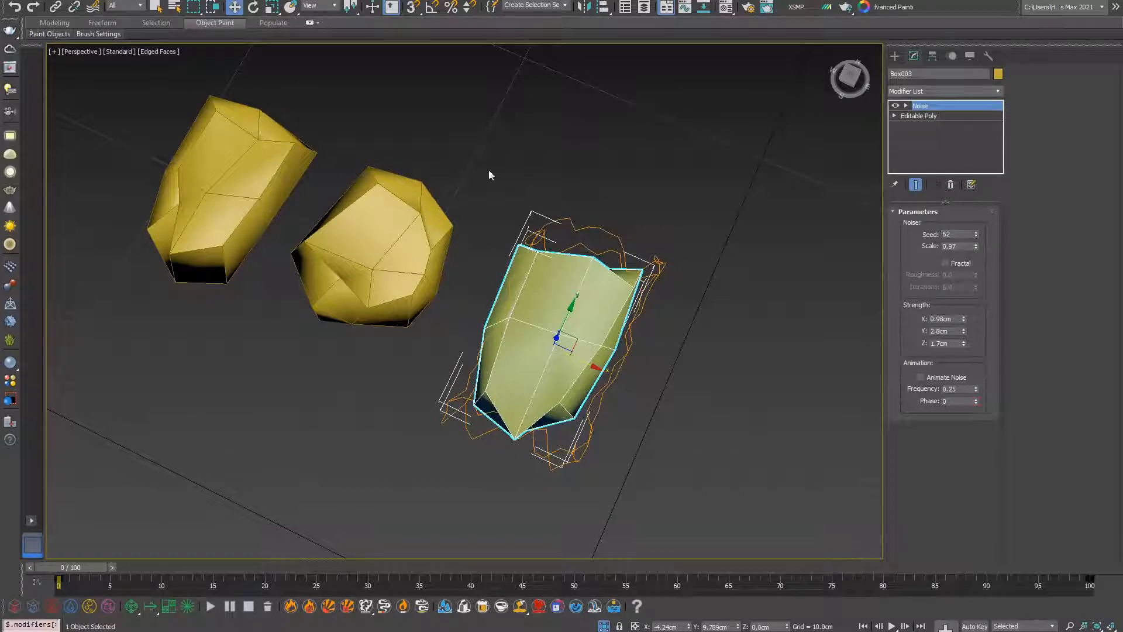
- Set the Noise seed to 1 on the original piece and to 75 on the middle piece
{"action": "left_click", "coordinate": [257, 159]}
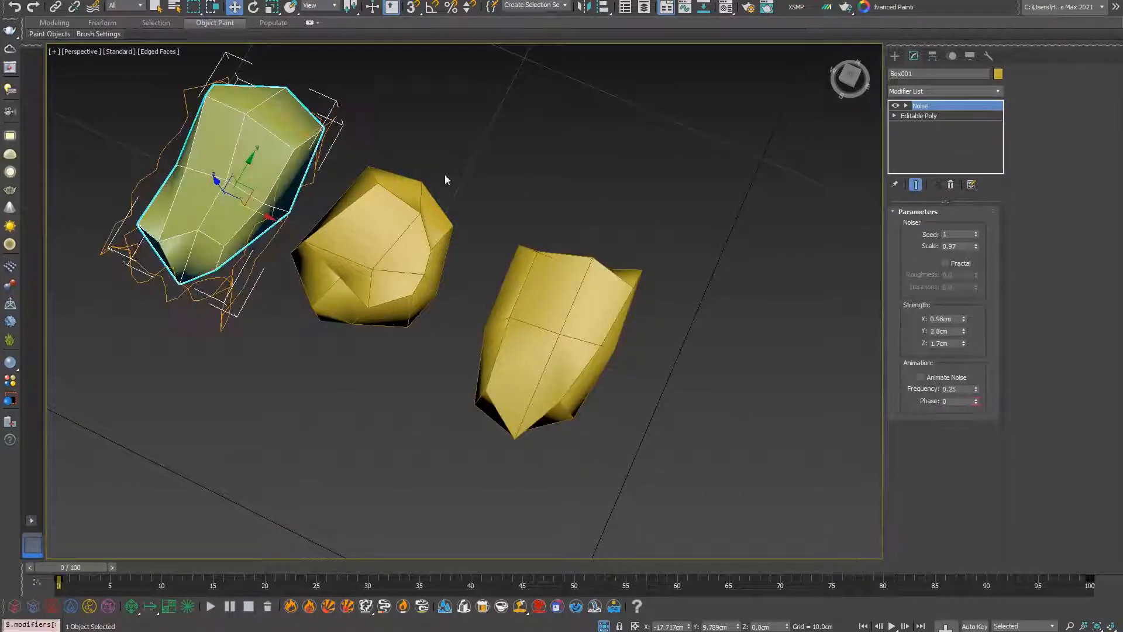
{"action": "left_click", "coordinate": [468, 206]}
{"action": "left_click_drag", "start_coordinate": [976, 234], "coordinate": [995, 188]}
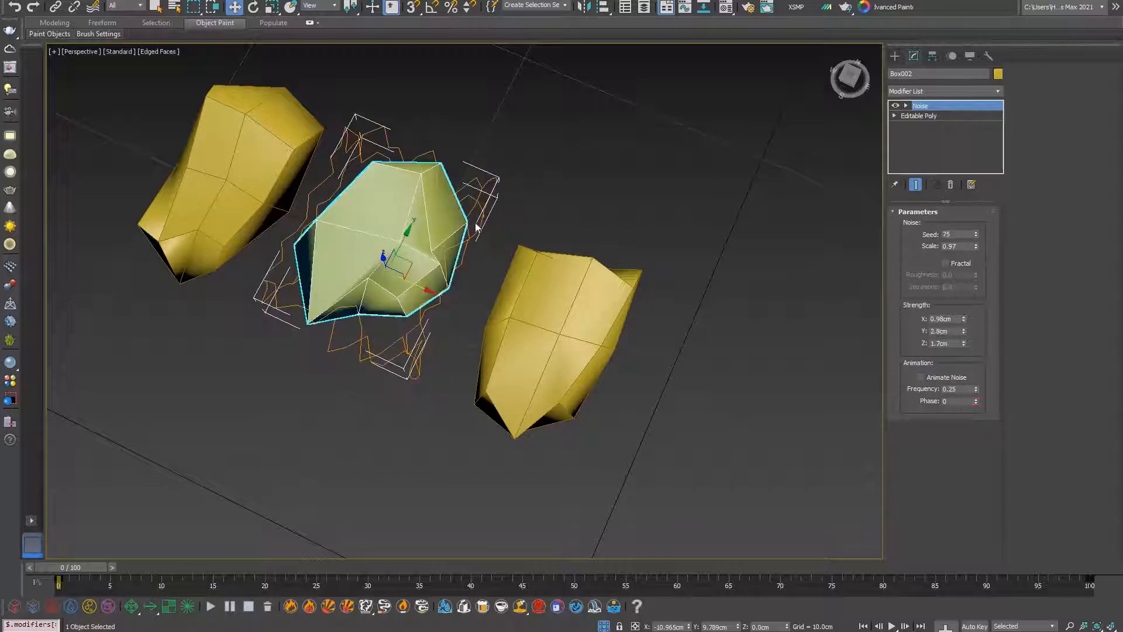
{"action": "left_click", "coordinate": [615, 137]}
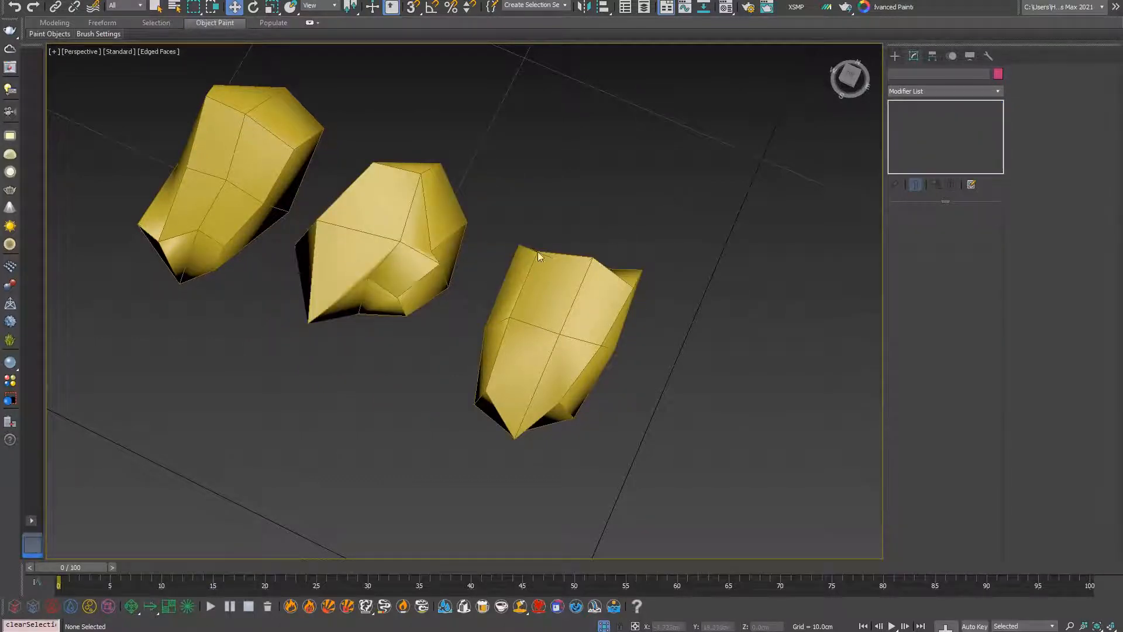
- Add a TurboSmooth modifier to all three topping pieces together
{"action": "scroll", "coordinate": [538, 257], "scroll_direction": "down", "scroll_amount": 5}
{"action": "middle_click_drag", "start_coordinate": [531, 275], "coordinate": [613, 161], "text": "alt"}
{"action": "left_click_drag", "start_coordinate": [613, 161], "coordinate": [338, 269]}
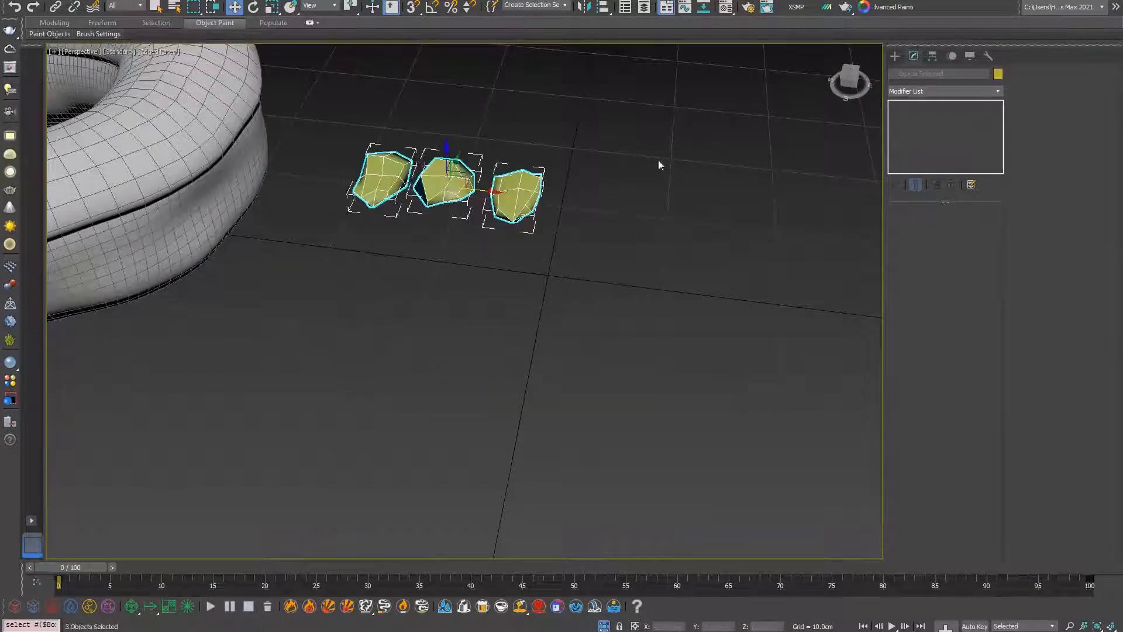
{"action": "left_click", "coordinate": [987, 92]}
{"action": "type", "text": "turbo"}
{"action": "key", "text": "Return"}
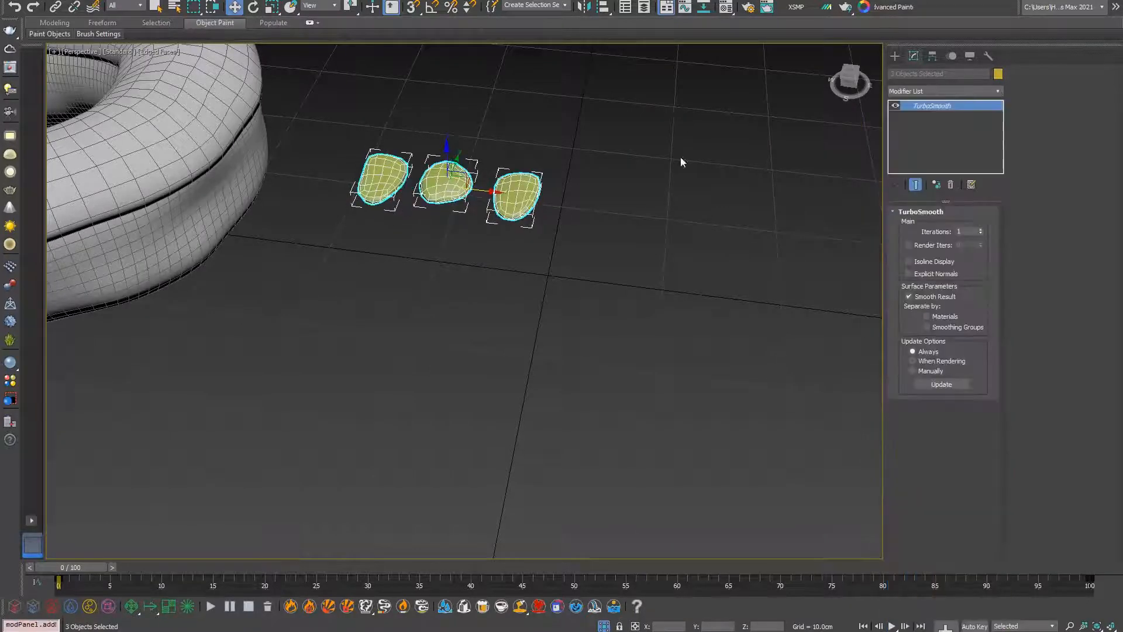
{"action": "left_click", "coordinate": [579, 293]}
- Turn off the edged-faces display and compare the smoothed pieces with the donut
{"action": "key", "text": "F4"}
{"action": "scroll", "coordinate": [363, 289], "scroll_direction": "up", "scroll_amount": 5}
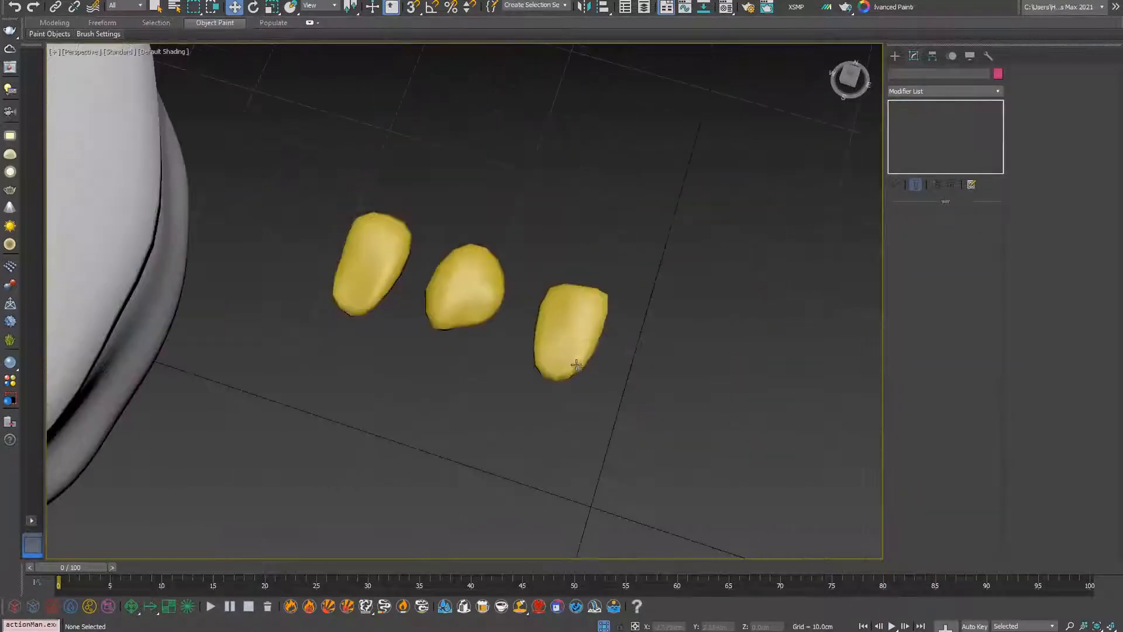
{"action": "scroll", "coordinate": [609, 436], "scroll_direction": "down", "scroll_amount": 5}
{"action": "middle_click_drag", "start_coordinate": [585, 447], "coordinate": [579, 420], "text": "alt"}
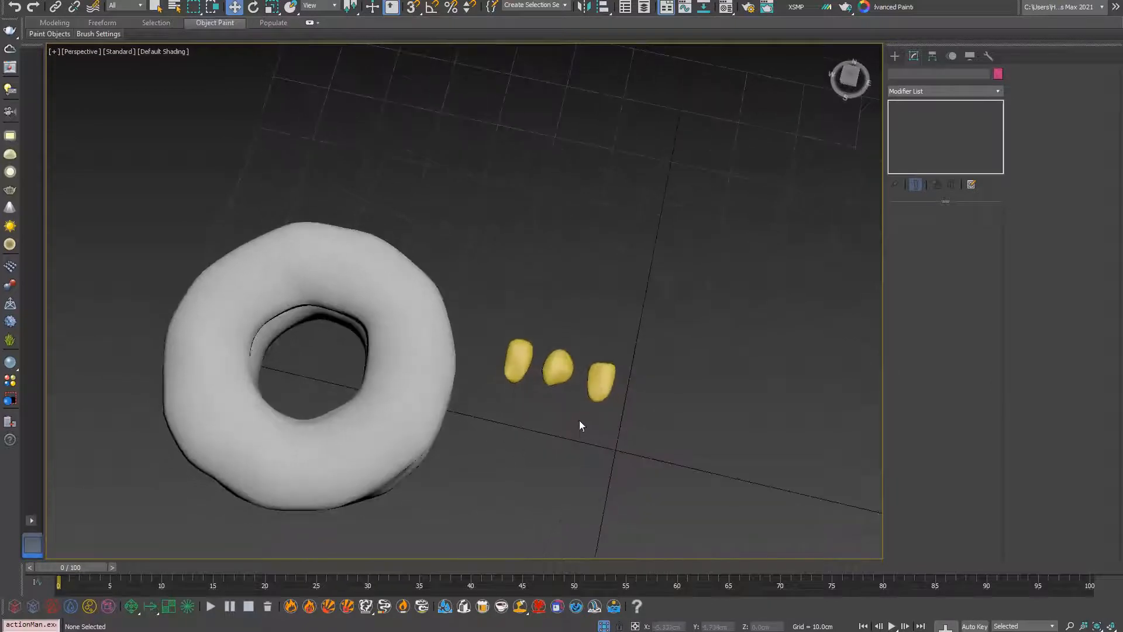
{"action": "scroll", "coordinate": [581, 391], "scroll_direction": "up", "scroll_amount": 4}
{"action": "scroll", "coordinate": [582, 391], "scroll_direction": "up", "scroll_amount": 3}
- On the third piece's Noise modifier beneath TurboSmooth, step through successively higher seeds to beyond 130
{"action": "left_click", "coordinate": [661, 328]}
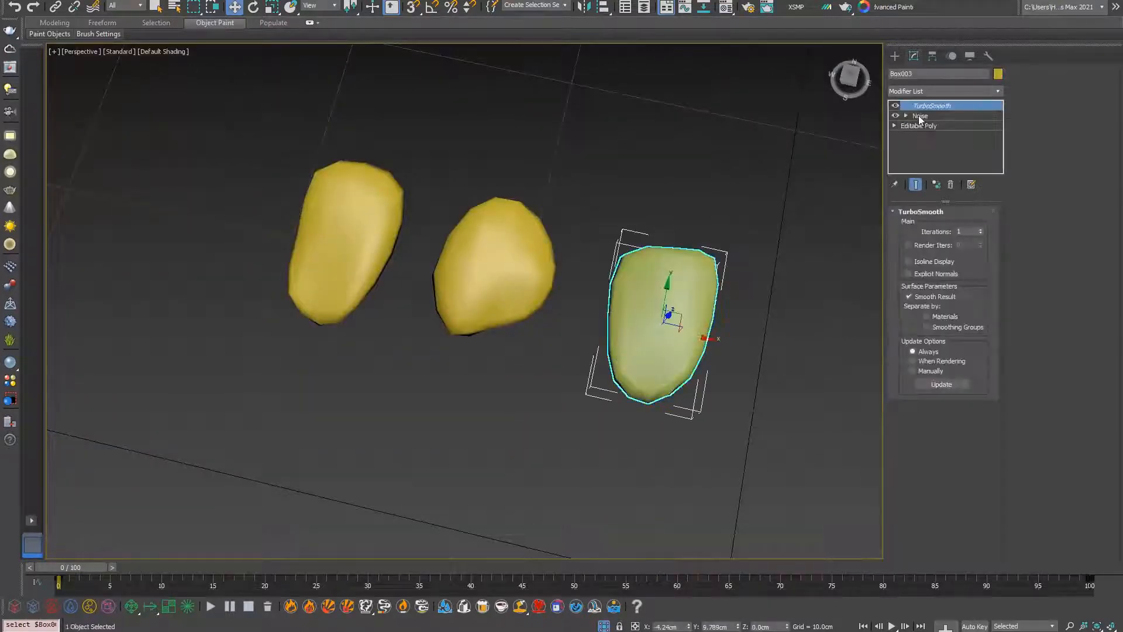
{"action": "left_click", "coordinate": [919, 117]}
{"action": "left_click", "coordinate": [976, 232]}
{"action": "left_click", "coordinate": [977, 231]}
{"action": "left_click", "coordinate": [977, 230]}
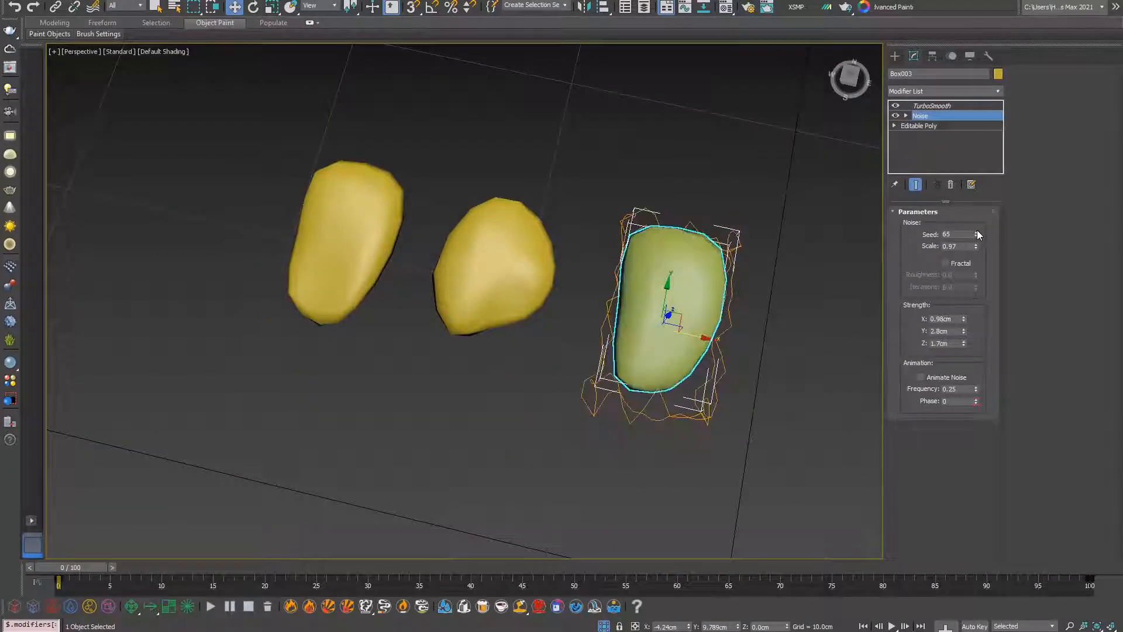
{"action": "left_click", "coordinate": [977, 230]}
{"action": "left_click", "coordinate": [976, 232]}
{"action": "left_click", "coordinate": [976, 232]}
{"action": "left_click", "coordinate": [976, 232]}
{"action": "left_click", "coordinate": [976, 231]}
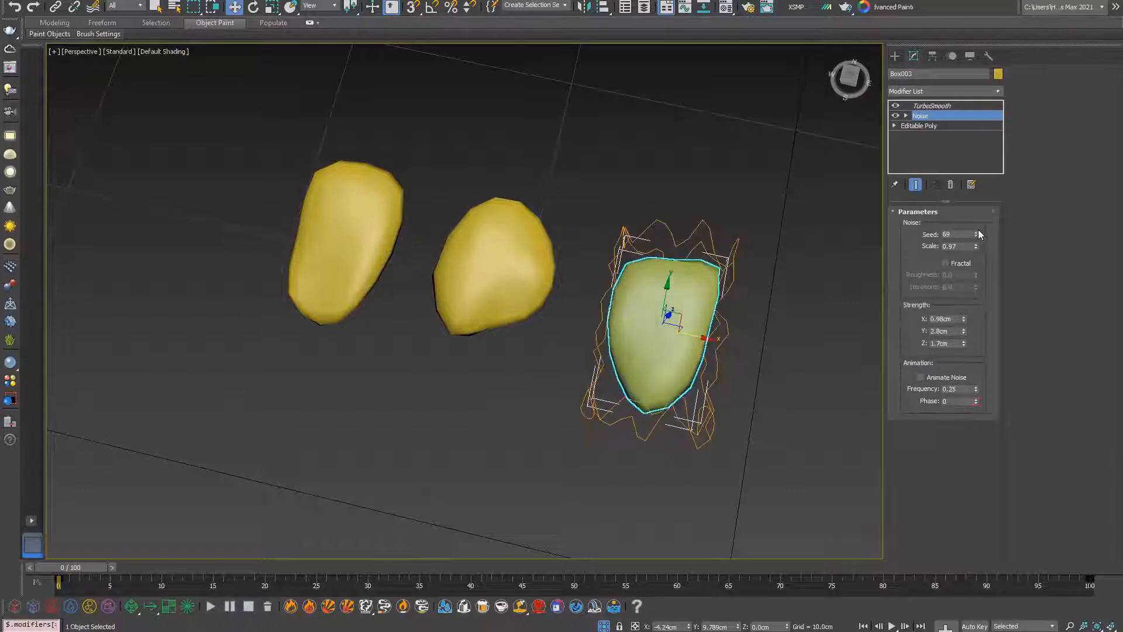
{"action": "left_click", "coordinate": [976, 232]}
{"action": "left_click", "coordinate": [976, 232]}
{"action": "left_click", "coordinate": [976, 231]}
{"action": "left_click", "coordinate": [977, 232]}
{"action": "left_click", "coordinate": [977, 231]}
{"action": "left_click", "coordinate": [977, 231]}
{"action": "left_click", "coordinate": [976, 232]}
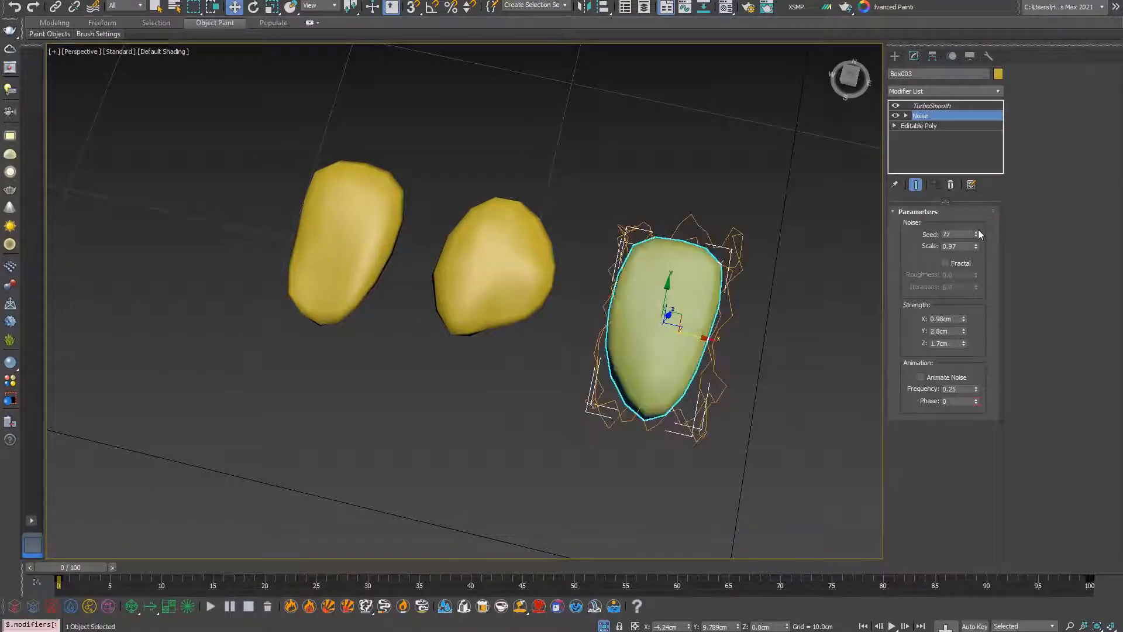
{"action": "left_click", "coordinate": [977, 231]}
{"action": "left_click", "coordinate": [977, 232]}
{"action": "left_click", "coordinate": [976, 231]}
{"action": "left_click", "coordinate": [977, 231]}
{"action": "mouse_move", "coordinate": [977, 233]}
{"action": "left_mouse_down"}
{"action": "mouse_move", "coordinate": [979, 208]}
{"action": "mouse_move", "coordinate": [979, 220]}
{"action": "left_mouse_up"}
{"action": "left_click", "coordinate": [975, 232]}
{"action": "left_click", "coordinate": [975, 232]}
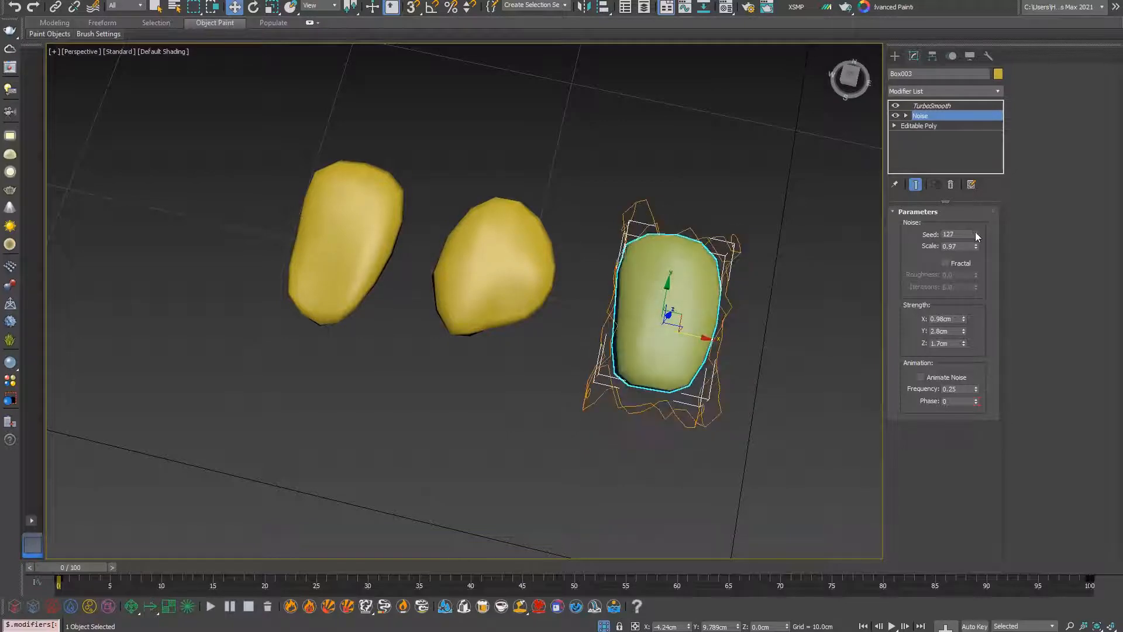
{"action": "left_click", "coordinate": [975, 232]}
{"action": "left_click", "coordinate": [975, 232]}
{"action": "left_click", "coordinate": [975, 232]}
{"action": "left_click", "coordinate": [975, 232]}
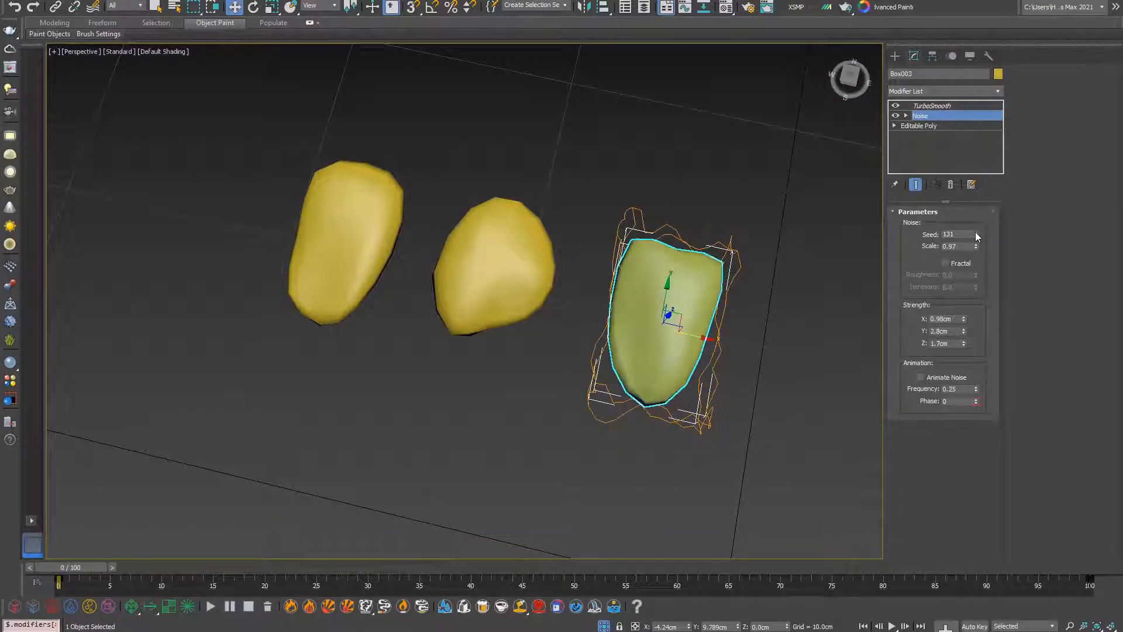
{"action": "left_click", "coordinate": [975, 233]}
{"action": "left_click", "coordinate": [975, 232]}
{"action": "left_click", "coordinate": [975, 232]}
{"action": "left_click", "coordinate": [975, 232]}
{"action": "left_click", "coordinate": [975, 232]}
{"action": "left_click", "coordinate": [975, 232]}
{"action": "left_click", "coordinate": [975, 232]}
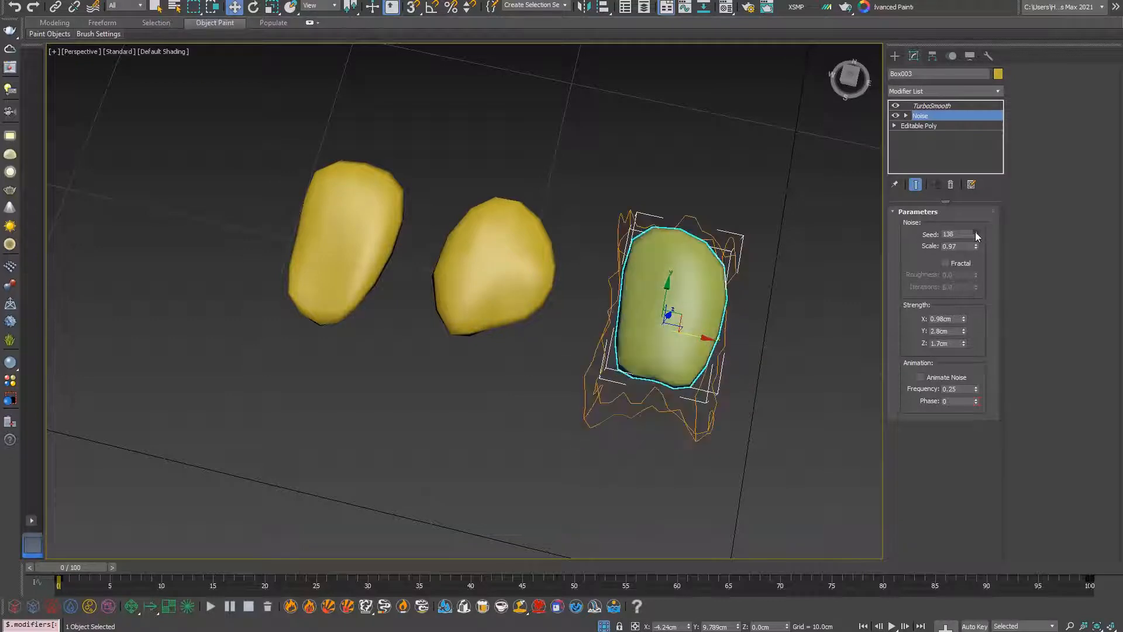
{"action": "left_click", "coordinate": [975, 233]}
{"action": "left_click", "coordinate": [976, 232]}
- Set the third piece's Noise strength to X 2.41 cm, Y 5.152 cm, Z 2.482 cm, scale 1.02 and seed about 216
{"action": "left_click_drag", "start_coordinate": [978, 233], "coordinate": [963, 286]}
{"action": "mouse_move", "coordinate": [964, 331]}
{"action": "left_mouse_down"}
{"action": "mouse_move", "coordinate": [969, 277]}
{"action": "mouse_move", "coordinate": [963, 325]}
{"action": "left_mouse_up"}
{"action": "middle_click_drag", "start_coordinate": [708, 322], "coordinate": [644, 175], "text": "alt"}
{"action": "left_click_drag", "start_coordinate": [977, 241], "coordinate": [977, 242]}
{"action": "left_click", "coordinate": [976, 232]}
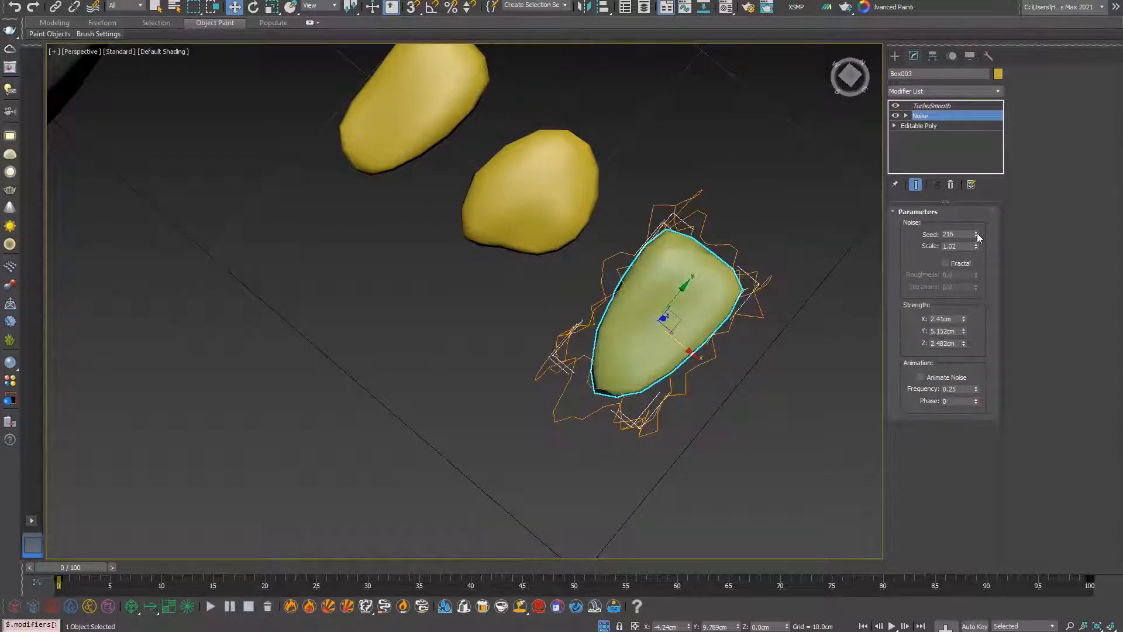
{"action": "left_click", "coordinate": [976, 233]}
- Remove TurboSmooth from all three pieces and convert them to Editable Poly
{"action": "middle_click_drag", "start_coordinate": [720, 304], "coordinate": [735, 409], "text": "alt"}
{"action": "left_click", "coordinate": [757, 290]}
{"action": "left_click_drag", "start_coordinate": [735, 409], "coordinate": [346, 107]}
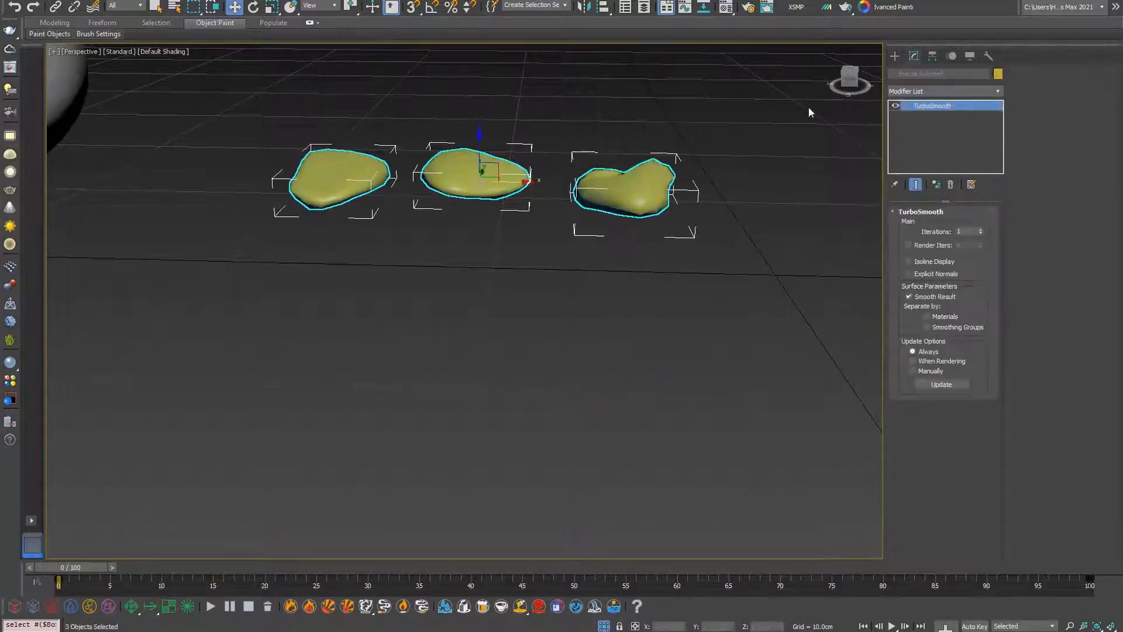
{"action": "left_click", "coordinate": [950, 184]}
{"action": "middle_click_drag", "start_coordinate": [550, 211], "coordinate": [519, 243], "text": "alt"}
{"action": "right_click", "coordinate": [492, 188]}
{"action": "mouse_move", "coordinate": [577, 319]}
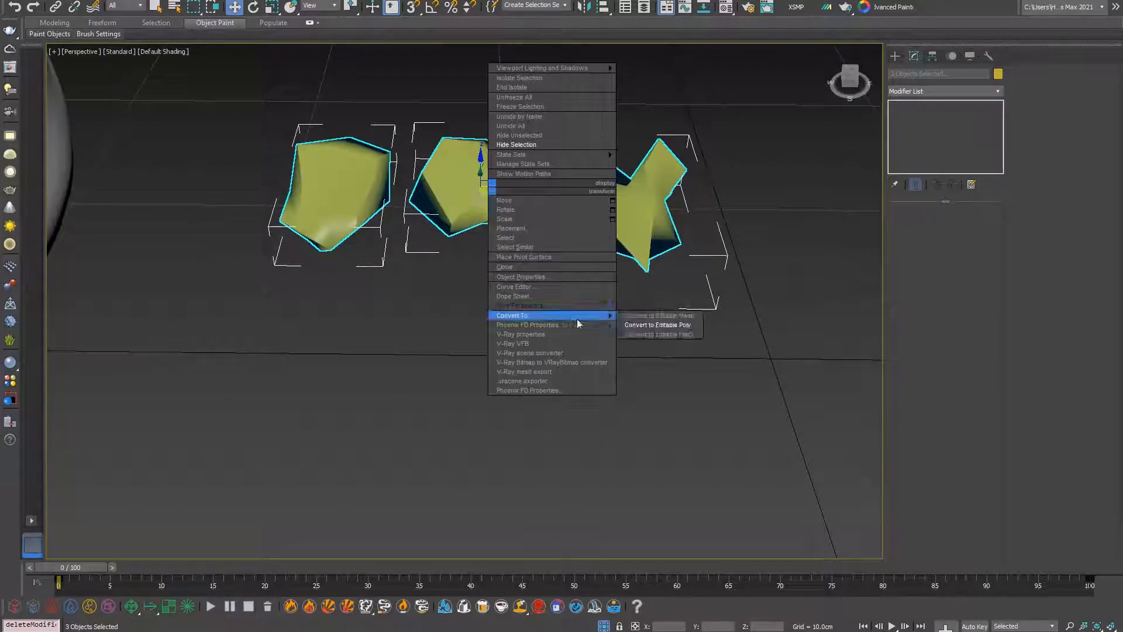
{"action": "left_click", "coordinate": [627, 324]}
- Select the three converted pieces beside the donut and start Object Paint with them as brush objects
{"action": "left_click", "coordinate": [643, 257]}
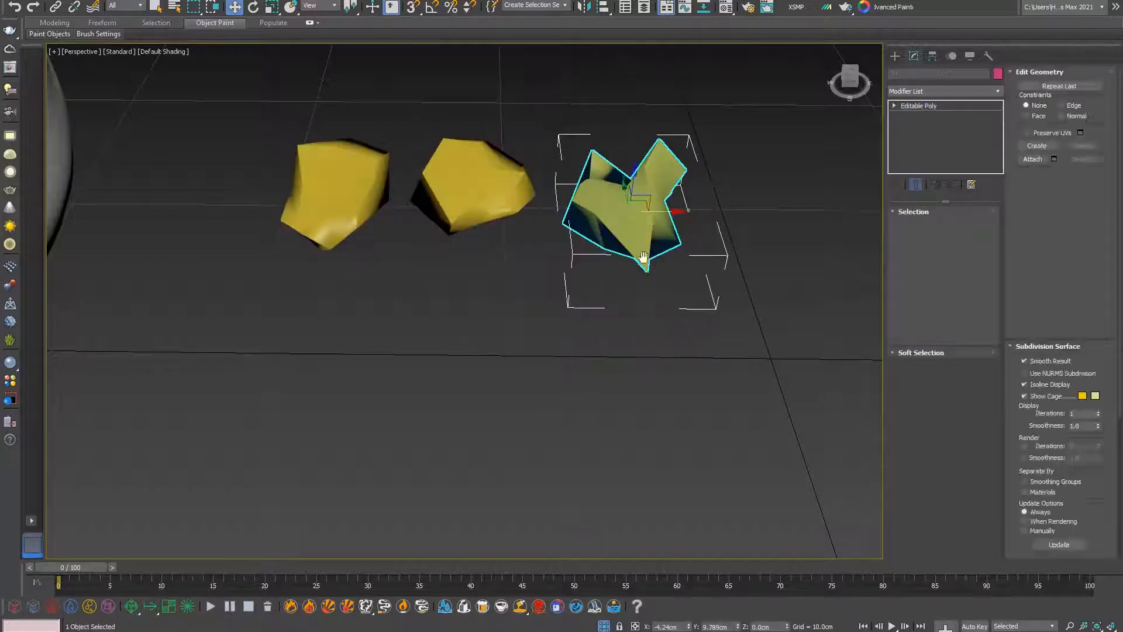
{"action": "middle_click_drag", "start_coordinate": [644, 258], "coordinate": [628, 377]}
{"action": "key", "text": "F4"}
{"action": "scroll", "coordinate": [517, 332], "scroll_direction": "down", "scroll_amount": 5}
{"action": "middle_click_drag", "start_coordinate": [518, 332], "coordinate": [723, 291], "text": "alt"}
{"action": "left_click", "coordinate": [454, 359]}
{"action": "key", "text": "F4"}
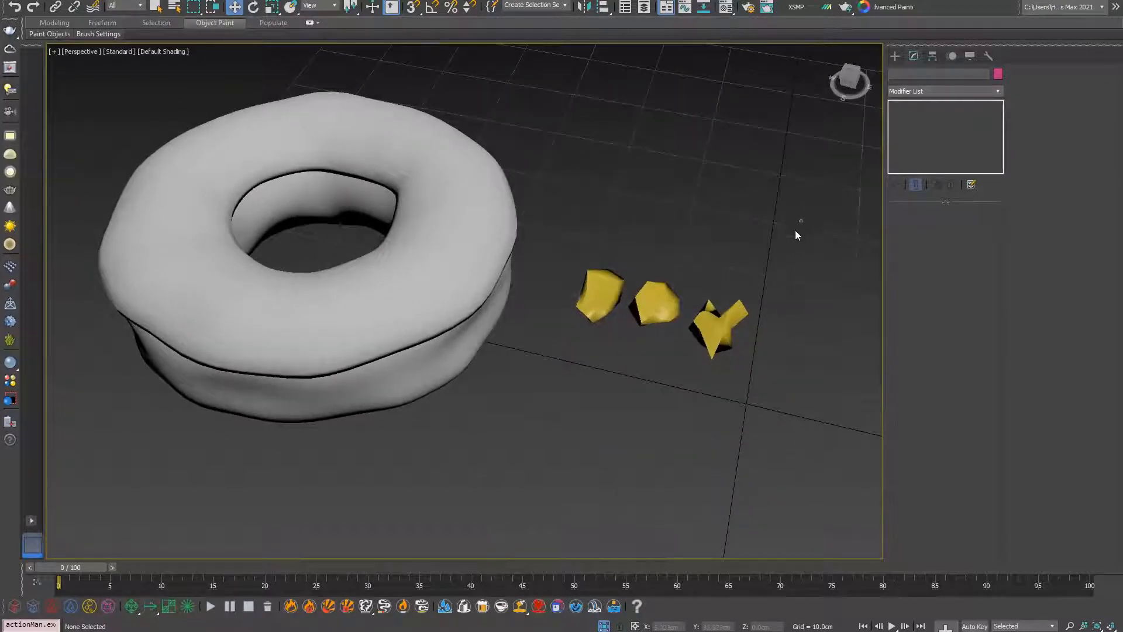
{"action": "left_click_drag", "start_coordinate": [553, 413], "coordinate": [556, 421]}
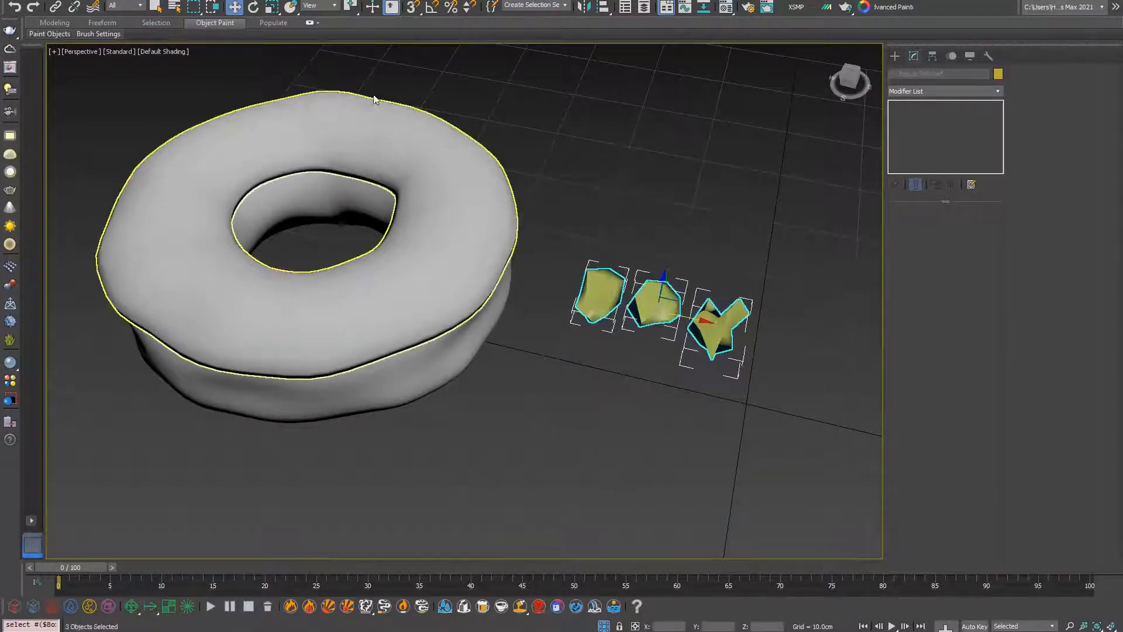
{"action": "left_click", "coordinate": [310, 23]}
{"action": "left_click", "coordinate": [30, 50]}
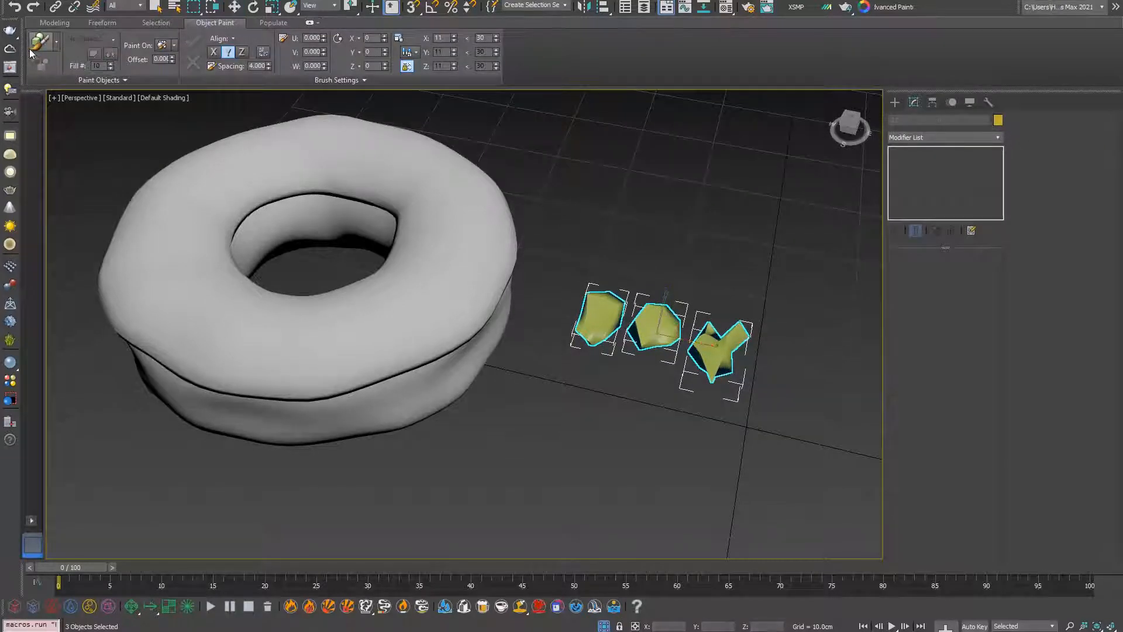
- Try a few paint strokes of topping pieces on one side of the icing and undo each of them
{"action": "middle_click_drag", "start_coordinate": [284, 240], "coordinate": [390, 280]}
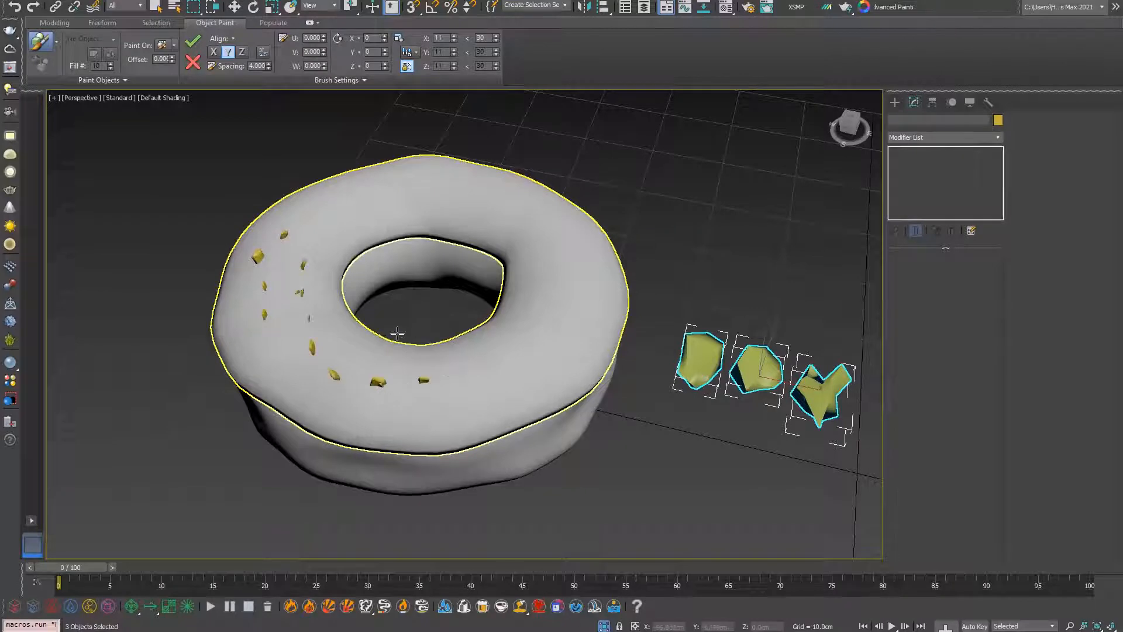
{"action": "key", "text": "ctrl+z"}
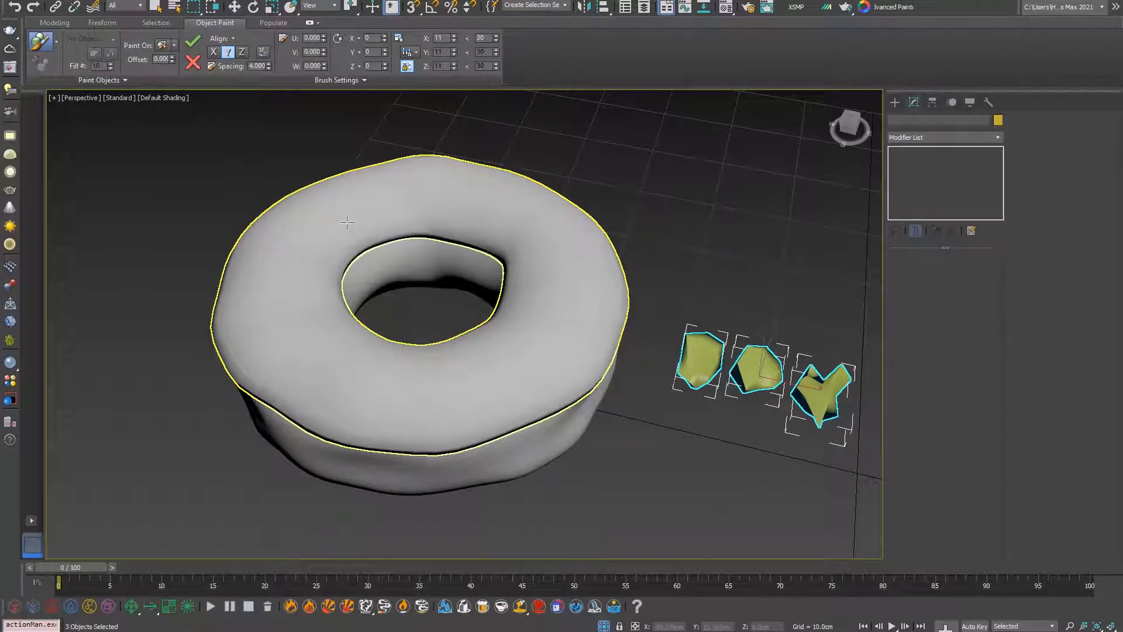
{"action": "left_click_drag", "start_coordinate": [268, 226], "coordinate": [321, 258]}
{"action": "key", "text": "ctrl+z"}
{"action": "left_click_drag", "start_coordinate": [302, 349], "coordinate": [333, 319]}
{"action": "key", "text": "ctrl+z"}
- Paint topping pieces over the icing all the way around the donut's ring
{"action": "left_click_drag", "start_coordinate": [324, 237], "coordinate": [344, 206]}
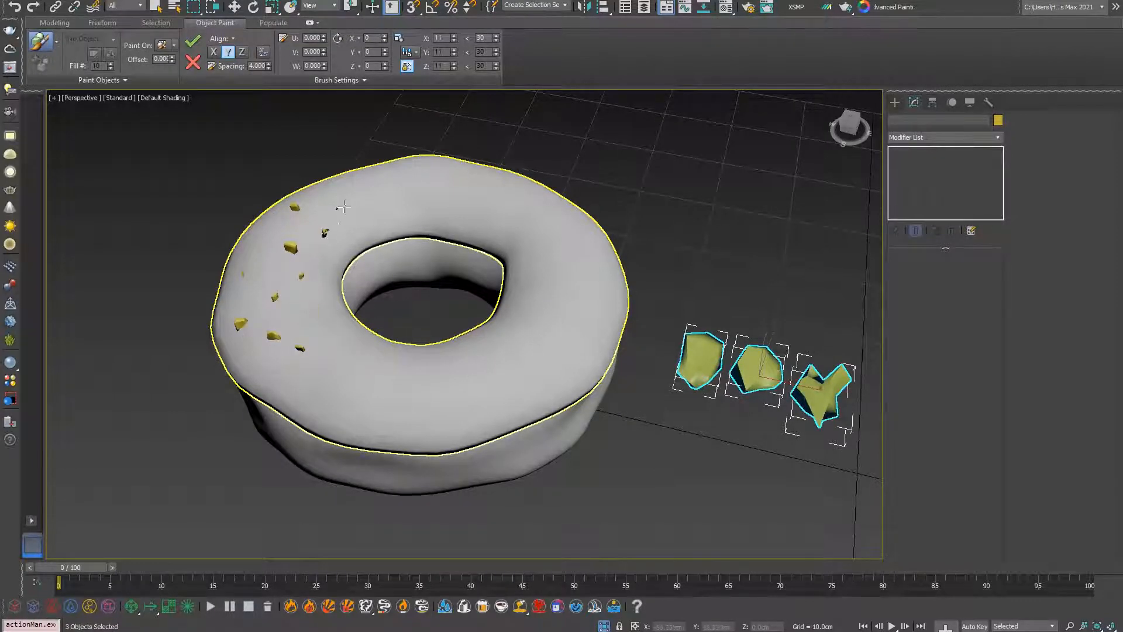
{"action": "left_click_drag", "start_coordinate": [535, 331], "coordinate": [581, 281]}
{"action": "mouse_move", "coordinate": [465, 393]}
{"action": "left_mouse_down"}
{"action": "mouse_move", "coordinate": [374, 369]}
{"action": "mouse_move", "coordinate": [288, 271]}
{"action": "left_mouse_up"}
- Inspect how the painted pieces sit on the icing and switch their alignment axis to Z
{"action": "scroll", "coordinate": [287, 270], "scroll_direction": "up", "scroll_amount": 5}
{"action": "scroll", "coordinate": [557, 366], "scroll_direction": "down", "scroll_amount": 3}
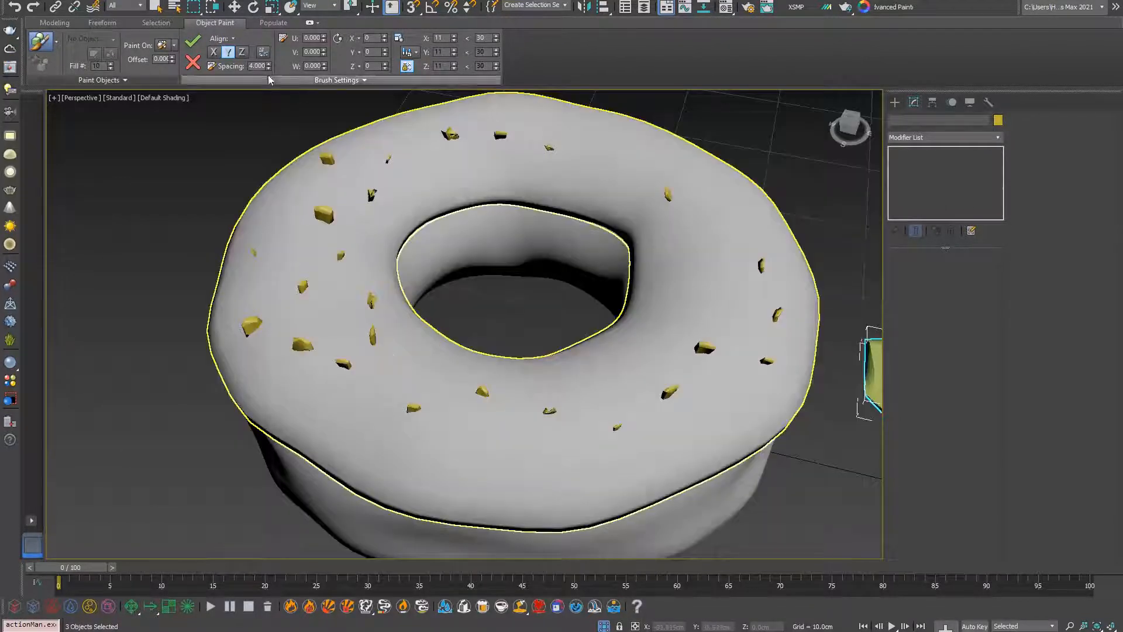
{"action": "middle_click_drag", "start_coordinate": [558, 367], "coordinate": [377, 333]}
{"action": "middle_click_drag", "start_coordinate": [794, 433], "coordinate": [802, 409], "text": "alt"}
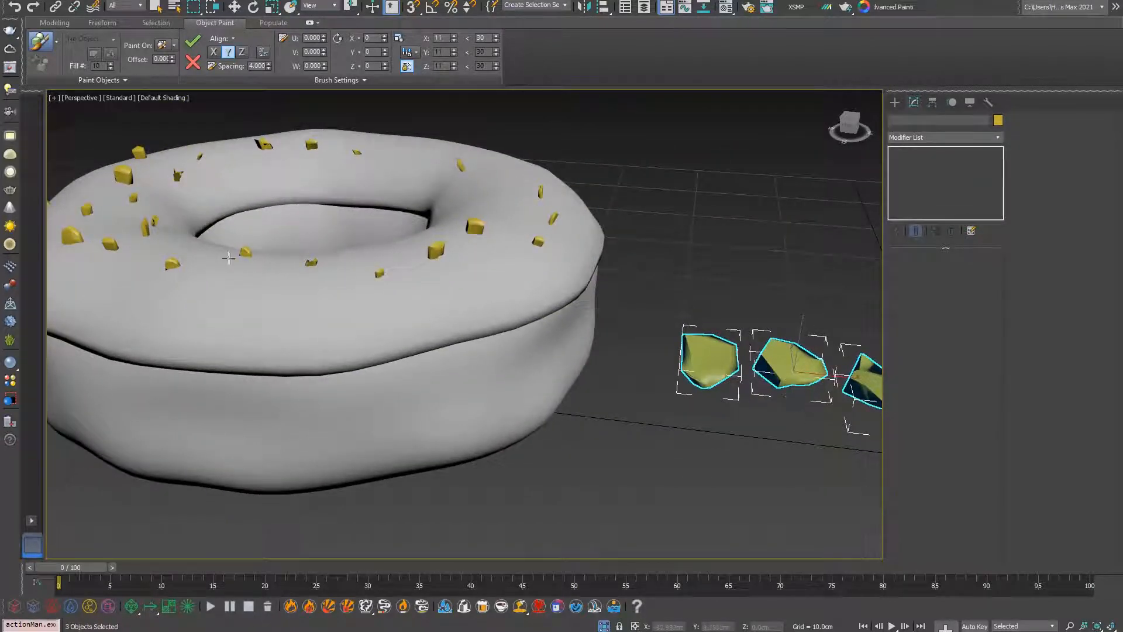
{"action": "middle_click_drag", "start_coordinate": [229, 258], "coordinate": [288, 305]}
{"action": "scroll", "coordinate": [178, 326], "scroll_direction": "up", "scroll_amount": 4}
{"action": "scroll", "coordinate": [178, 327], "scroll_direction": "down", "scroll_amount": 1}
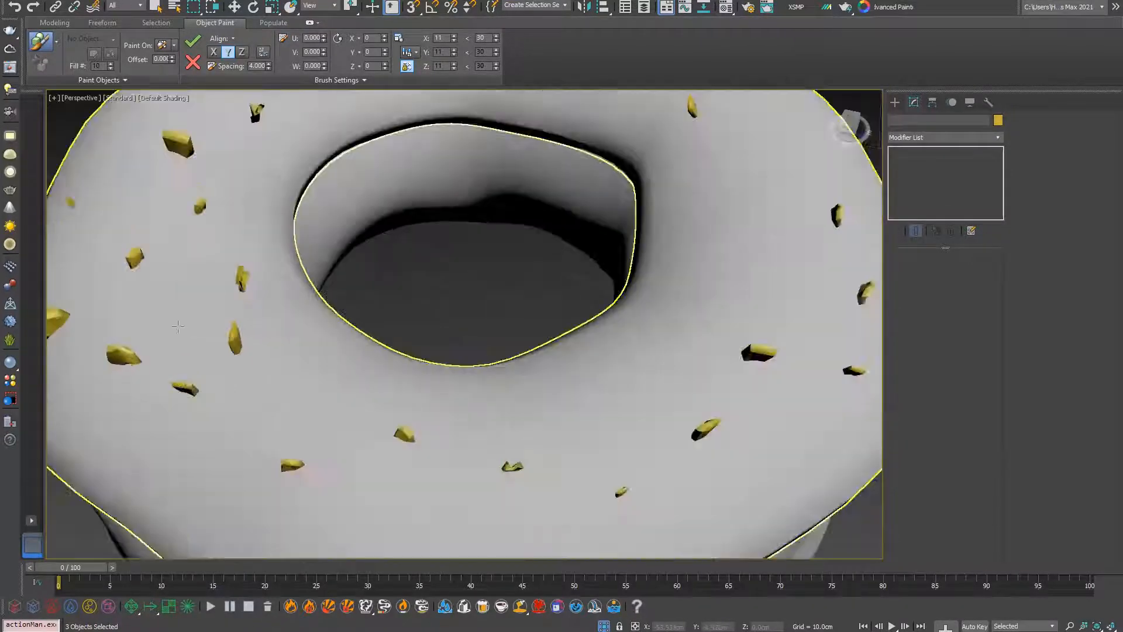
{"action": "scroll", "coordinate": [178, 326], "scroll_direction": "down", "scroll_amount": 5}
{"action": "middle_click_drag", "start_coordinate": [178, 327], "coordinate": [193, 292], "text": "alt"}
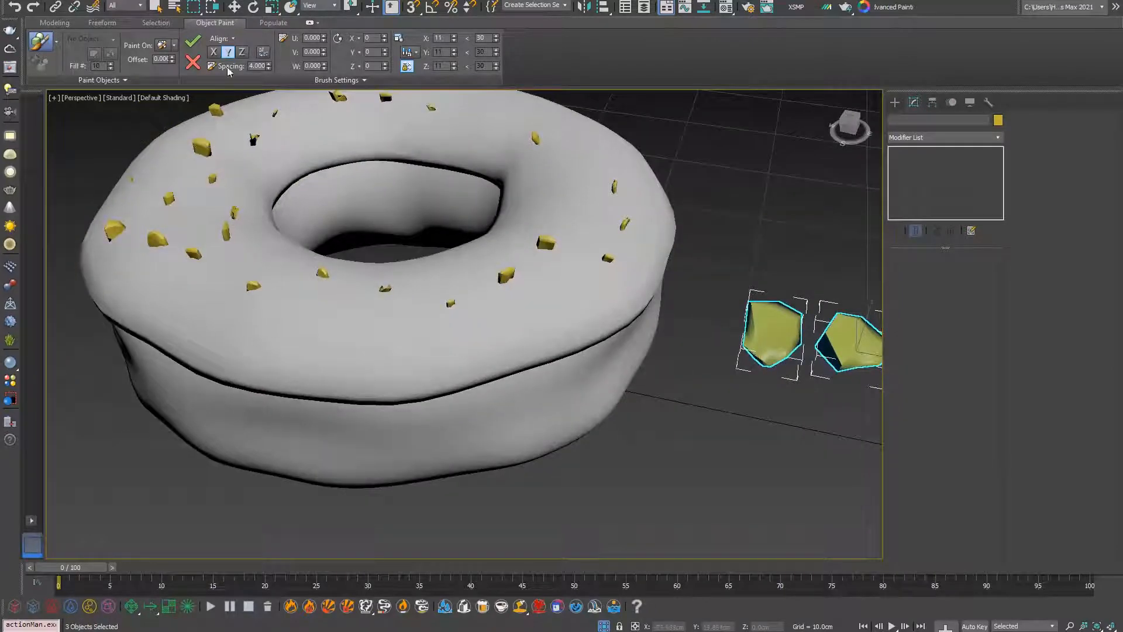
{"action": "left_click", "coordinate": [242, 53]}
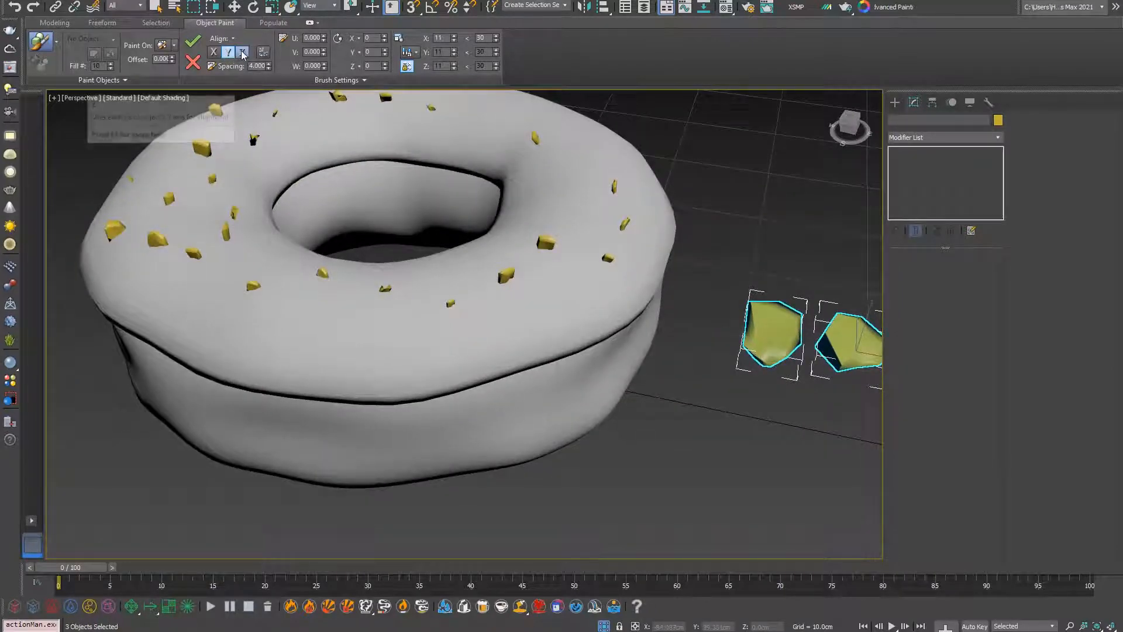
- Compare X alignment for the painted pieces, restore Z alignment, and set their random scale range from 5 to 70 percent
{"action": "mouse_move", "coordinate": [419, 293]}
{"action": "middle_mouse_down", "text": "alt"}
{"action": "mouse_move", "coordinate": [441, 300]}
{"action": "mouse_move", "coordinate": [436, 288]}
{"action": "middle_mouse_up", "text": "alt"}
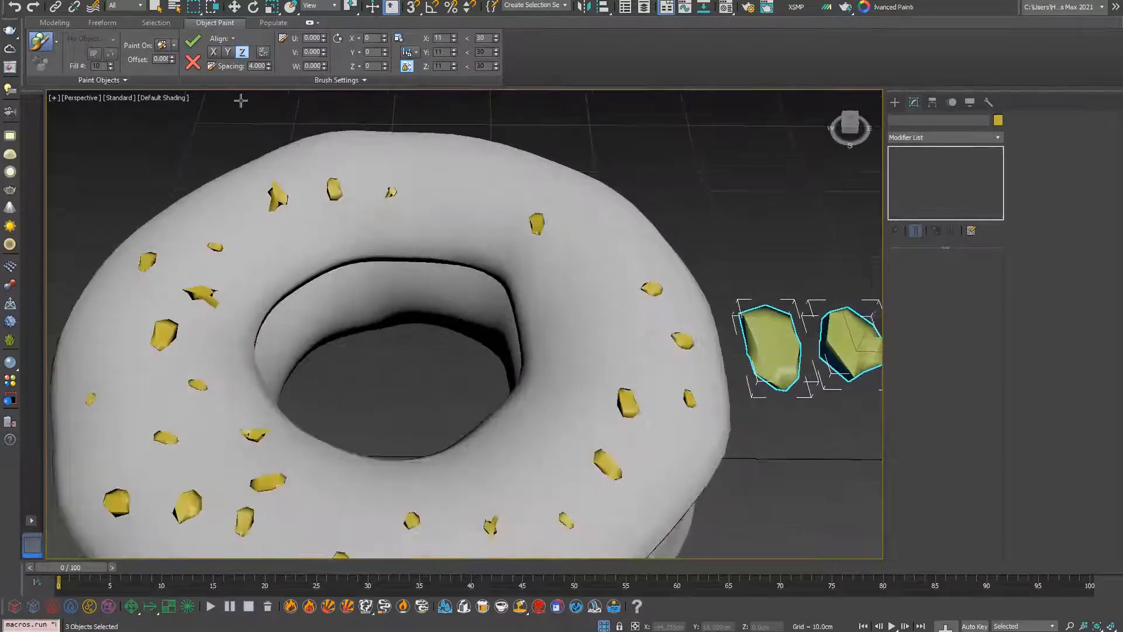
{"action": "left_click", "coordinate": [214, 53]}
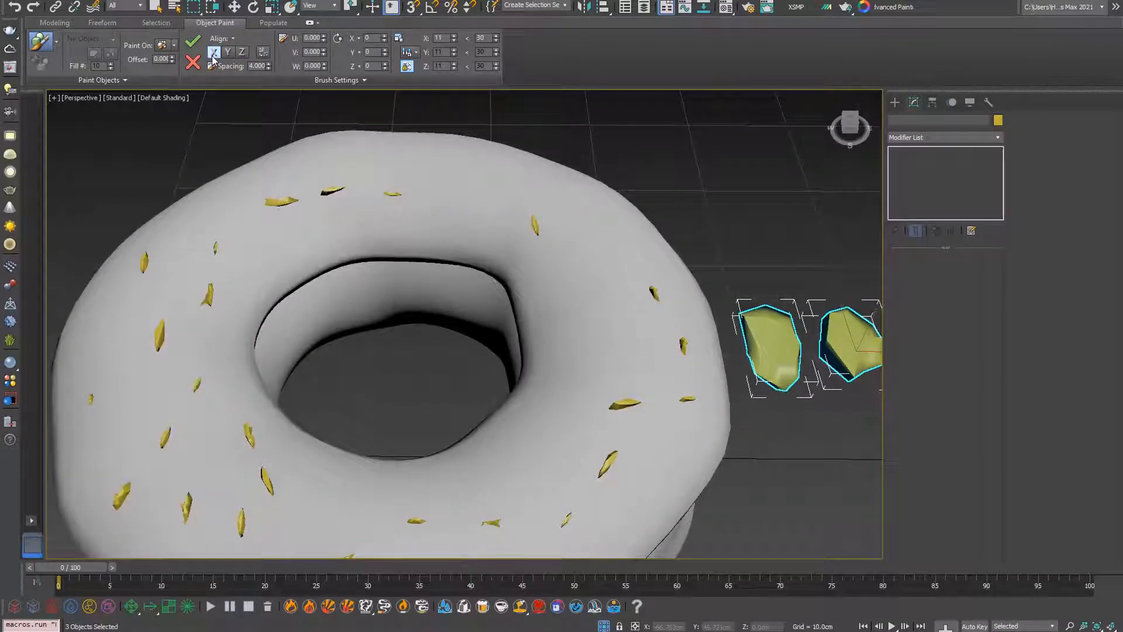
{"action": "left_click", "coordinate": [242, 52]}
{"action": "mouse_move", "coordinate": [407, 284]}
{"action": "middle_mouse_down", "text": "alt"}
{"action": "mouse_move", "coordinate": [408, 242]}
{"action": "mouse_move", "coordinate": [383, 234]}
{"action": "mouse_move", "coordinate": [534, 301]}
{"action": "mouse_move", "coordinate": [508, 119]}
{"action": "middle_mouse_up", "text": "alt"}
{"action": "mouse_move", "coordinate": [454, 39]}
{"action": "left_mouse_down"}
{"action": "mouse_move", "coordinate": [450, 25]}
{"action": "mouse_move", "coordinate": [445, 37]}
{"action": "left_mouse_up"}
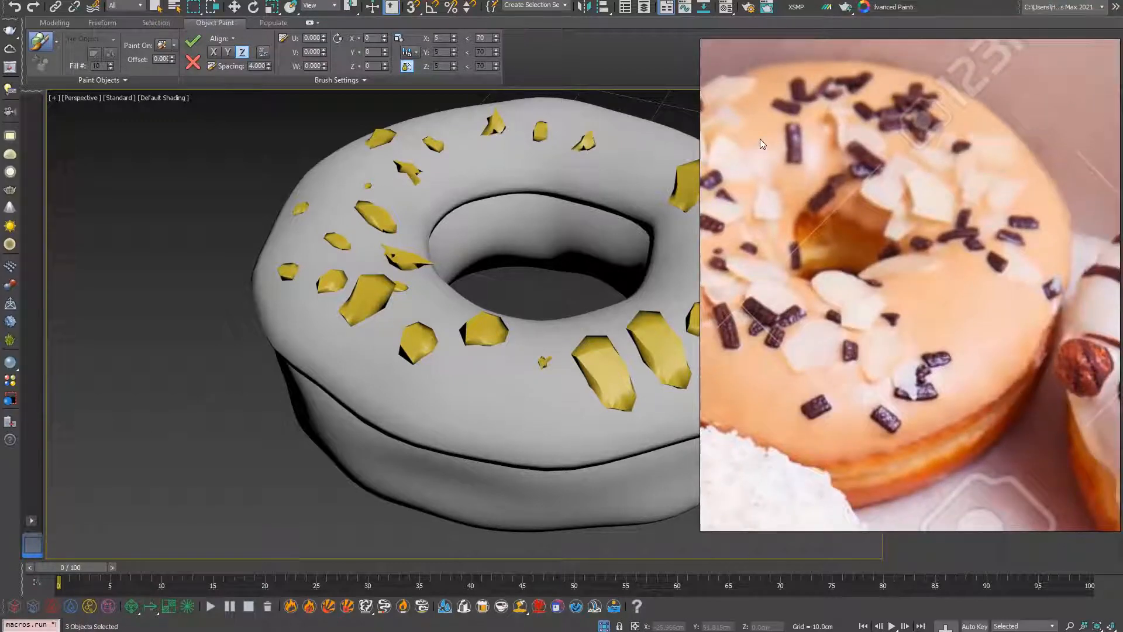
- Paint additional topping pieces around the donut's icing to fill the gaps between the existing ones
{"action": "middle_click_drag", "start_coordinate": [547, 248], "coordinate": [559, 304], "text": "alt"}
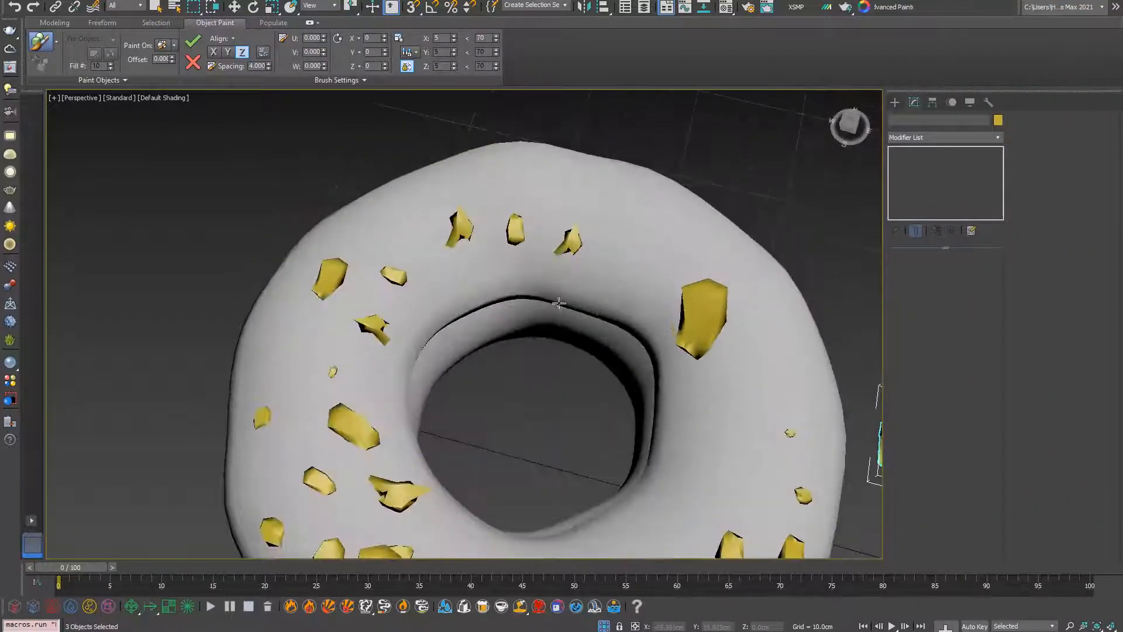
{"action": "scroll", "coordinate": [661, 313], "scroll_direction": "down", "scroll_amount": 5}
{"action": "middle_click_drag", "start_coordinate": [631, 248], "coordinate": [550, 216]}
{"action": "left_click", "coordinate": [550, 215]}
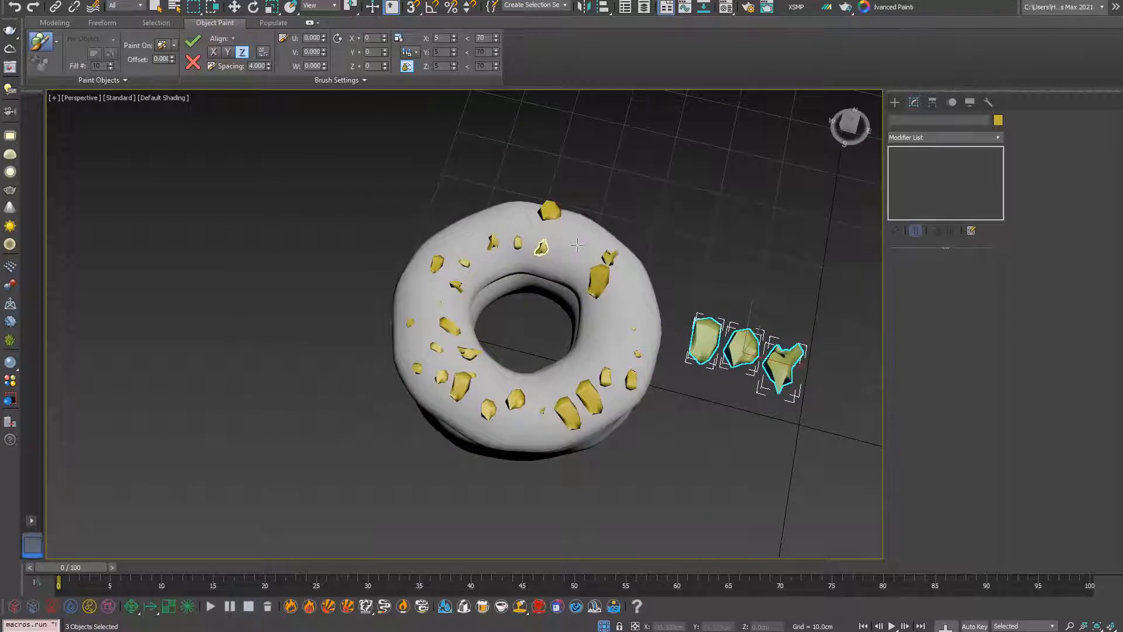
{"action": "left_click", "coordinate": [494, 227]}
{"action": "left_click", "coordinate": [476, 235]}
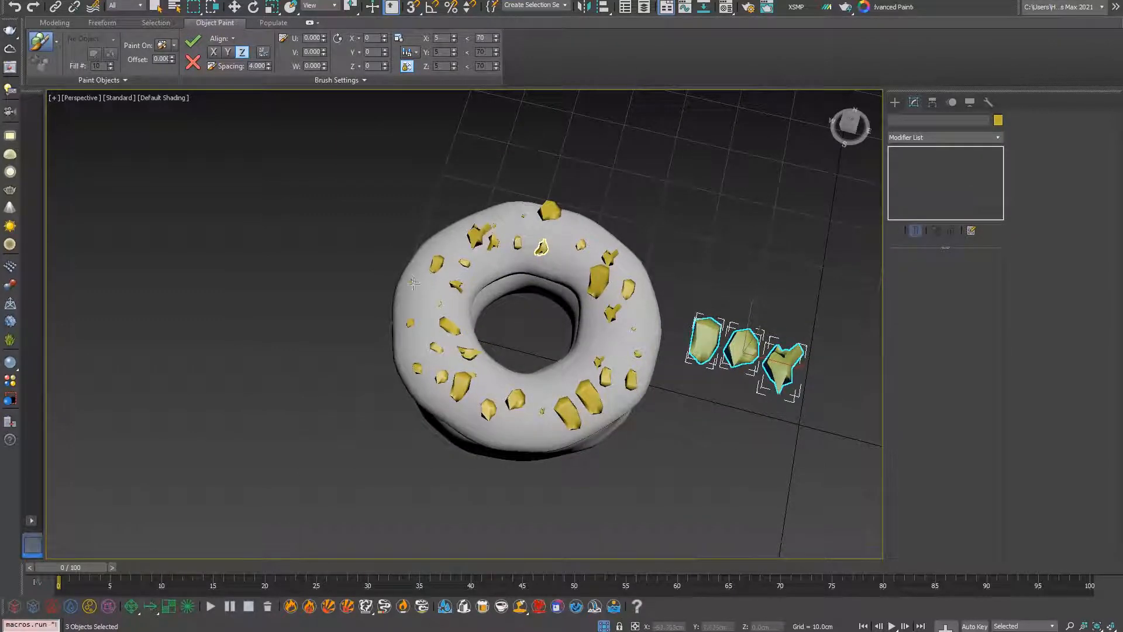
{"action": "mouse_move", "coordinate": [413, 283]}
{"action": "left_mouse_down"}
{"action": "mouse_move", "coordinate": [430, 299]}
{"action": "mouse_move", "coordinate": [434, 367]}
{"action": "mouse_move", "coordinate": [455, 368]}
{"action": "left_mouse_up"}
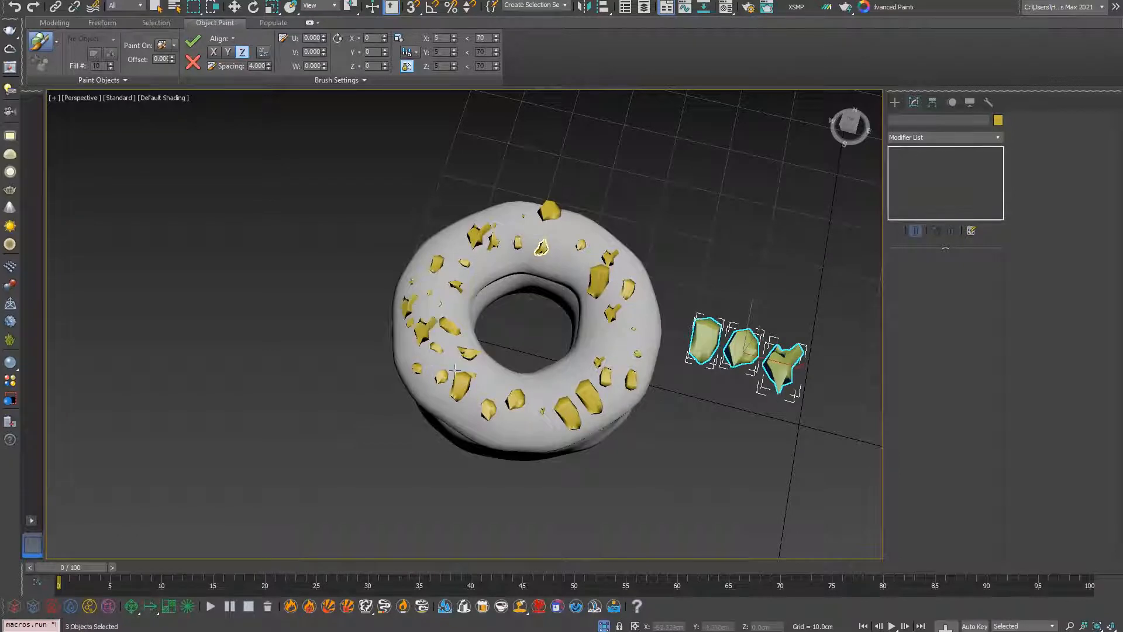
{"action": "left_click", "coordinate": [520, 429]}
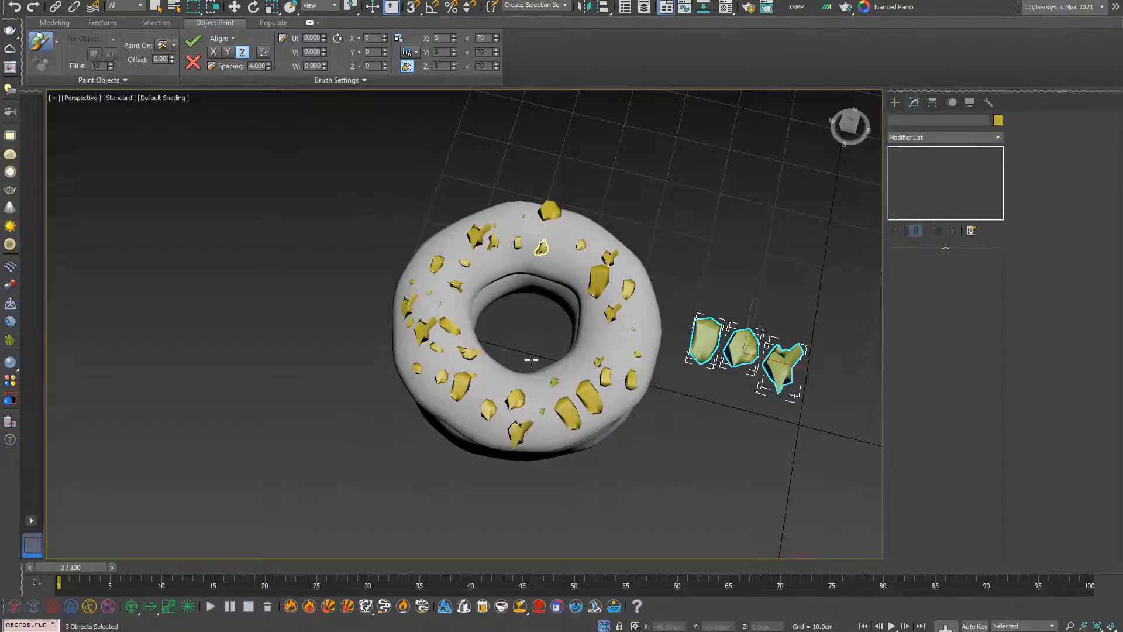
{"action": "left_click", "coordinate": [516, 230]}
- Add a few more topping pieces at the icing's outer edge and near its inner rim, and check the coverage
{"action": "middle_click_drag", "start_coordinate": [597, 336], "coordinate": [526, 327], "text": "alt"}
{"action": "scroll", "coordinate": [435, 329], "scroll_direction": "up", "scroll_amount": 3}
{"action": "scroll", "coordinate": [436, 330], "scroll_direction": "up", "scroll_amount": 2}
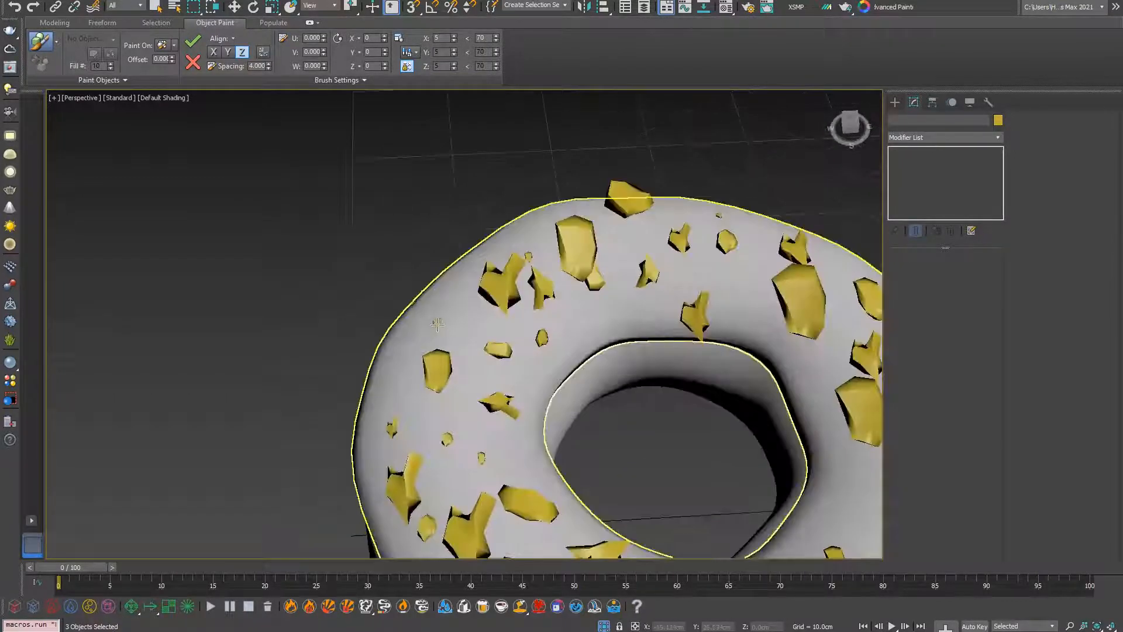
{"action": "left_click", "coordinate": [383, 387]}
{"action": "scroll", "coordinate": [358, 405], "scroll_direction": "down", "scroll_amount": 3}
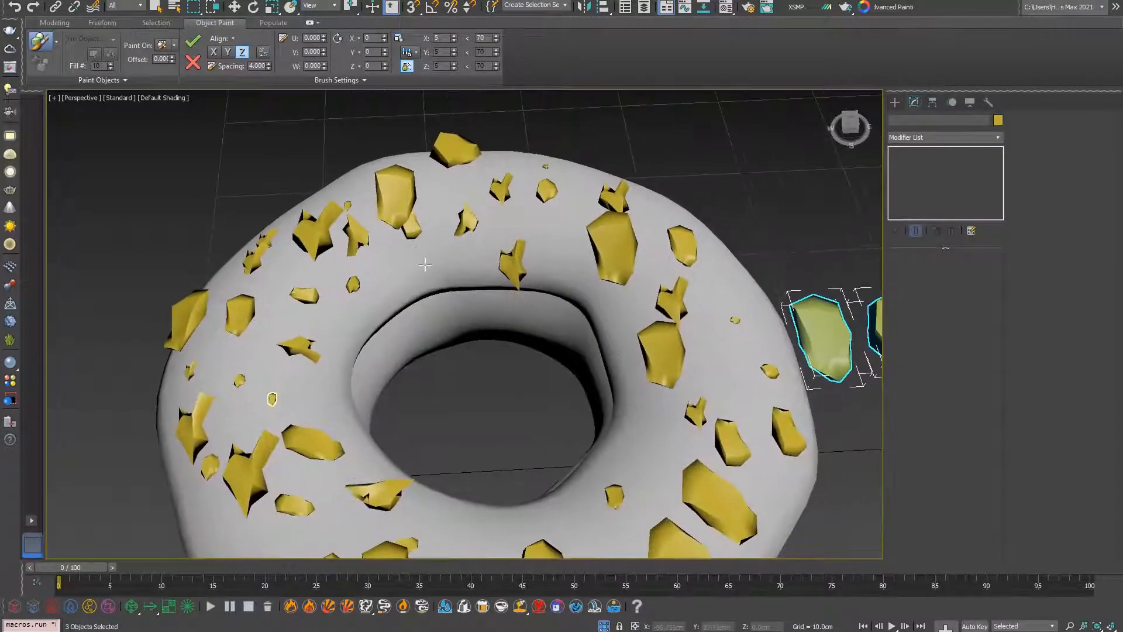
{"action": "scroll", "coordinate": [420, 304], "scroll_direction": "down", "scroll_amount": 3}
{"action": "scroll", "coordinate": [420, 304], "scroll_direction": "up", "scroll_amount": 2}
{"action": "scroll", "coordinate": [419, 305], "scroll_direction": "up", "scroll_amount": 1}
{"action": "scroll", "coordinate": [398, 302], "scroll_direction": "down", "scroll_amount": 3}
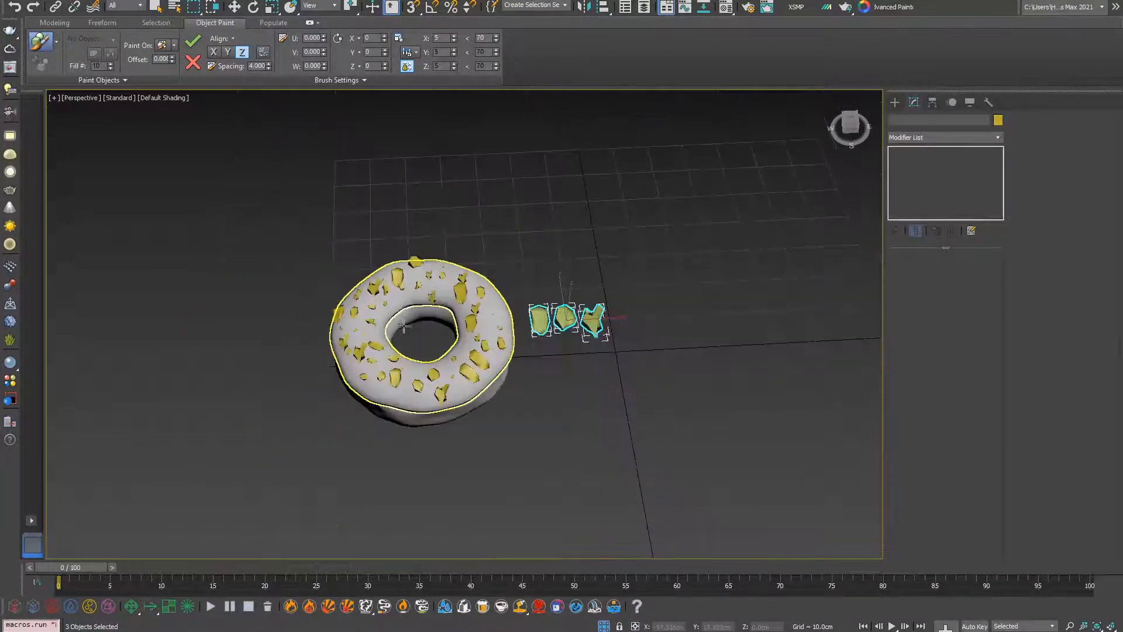
{"action": "scroll", "coordinate": [398, 301], "scroll_direction": "up", "scroll_amount": 4}
{"action": "scroll", "coordinate": [400, 308], "scroll_direction": "down", "scroll_amount": 4}
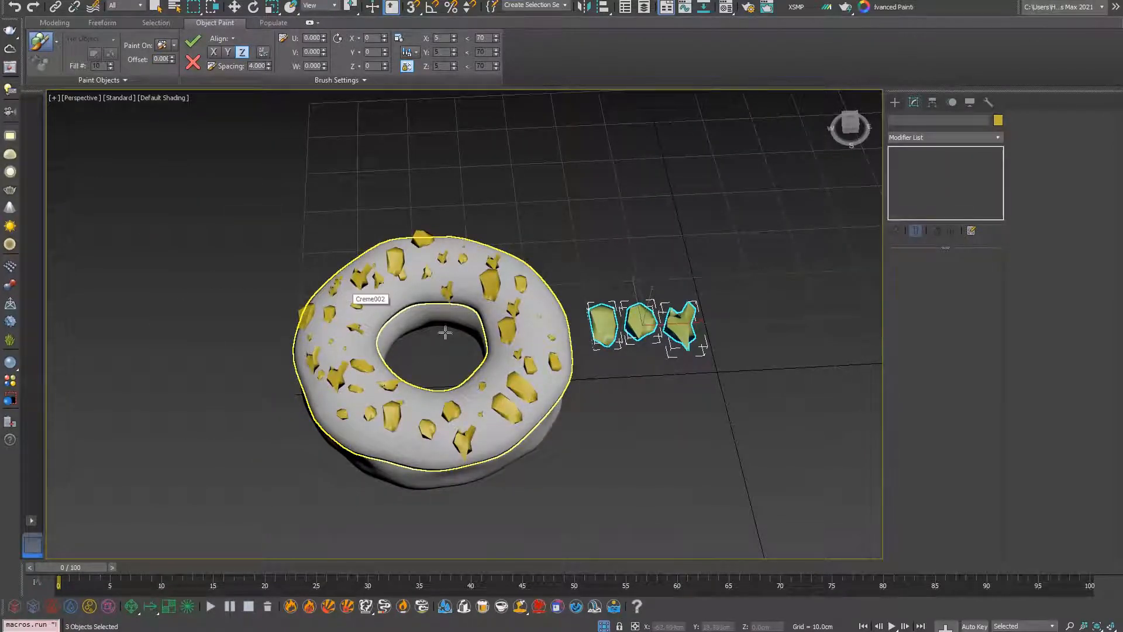
{"action": "scroll", "coordinate": [403, 301], "scroll_direction": "up", "scroll_amount": 4}
{"action": "middle_click_drag", "start_coordinate": [403, 294], "coordinate": [409, 260]}
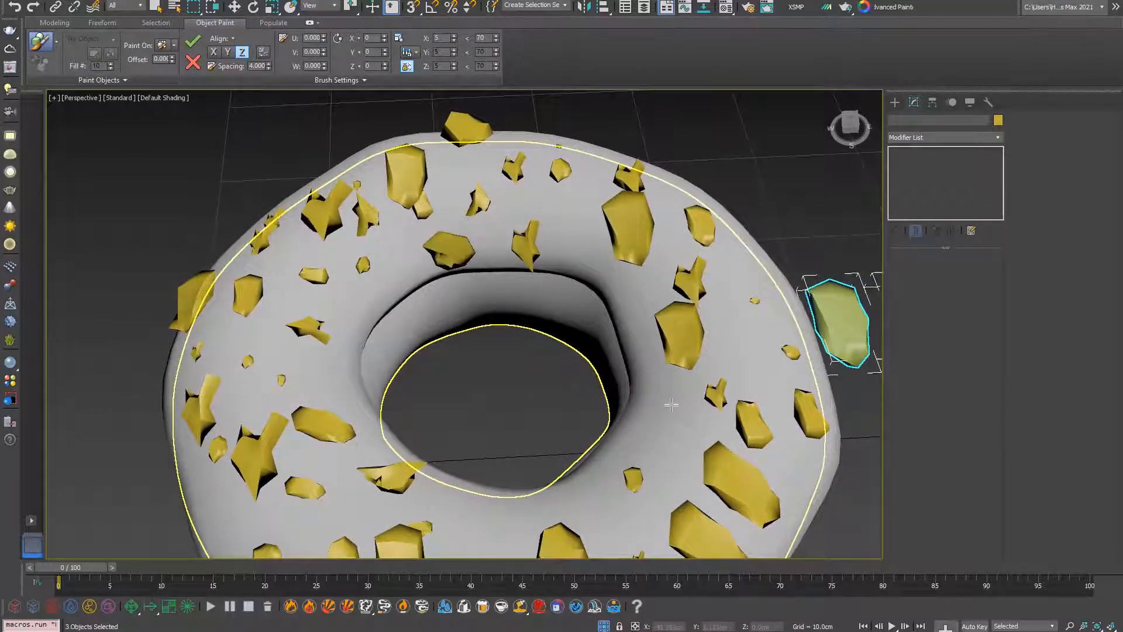
- Finish Object Paint and delete the three original topping pieces beside the donut
{"action": "scroll", "coordinate": [671, 405], "scroll_direction": "down", "scroll_amount": 5}
{"action": "key", "text": "w"}
{"action": "middle_click_drag", "start_coordinate": [672, 405], "coordinate": [599, 394], "text": "alt"}
{"action": "left_click", "coordinate": [675, 280]}
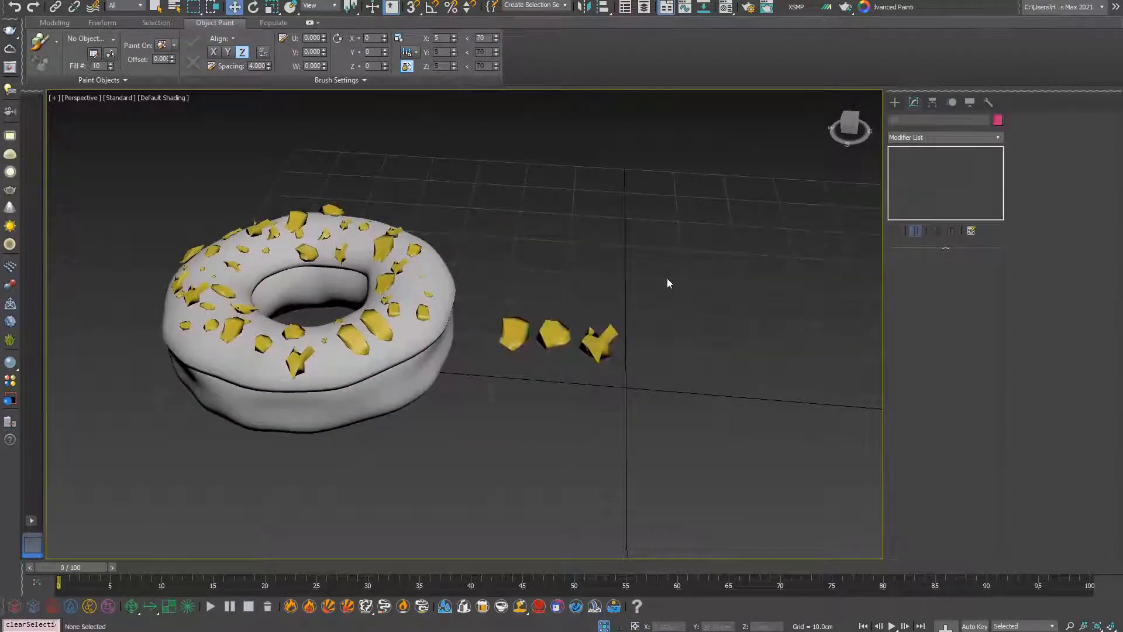
{"action": "left_click_drag", "start_coordinate": [689, 272], "coordinate": [471, 454]}
{"action": "key", "text": "Delete"}
{"action": "scroll", "coordinate": [376, 309], "scroll_direction": "up", "scroll_amount": 3}
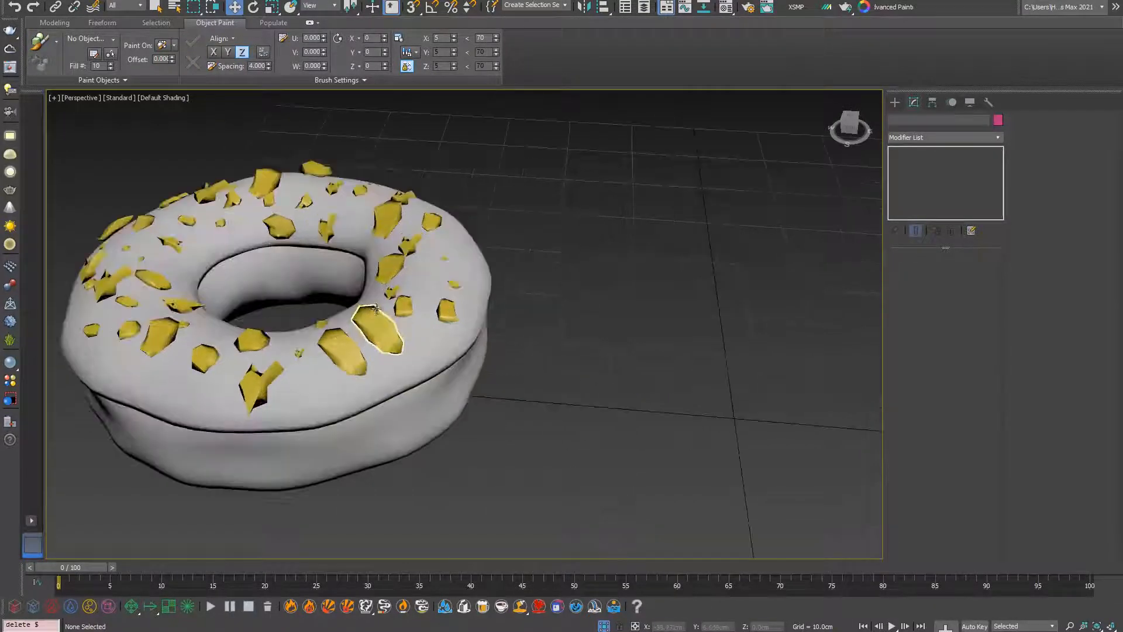
{"action": "left_click", "coordinate": [417, 359]}
{"action": "middle_click_drag", "start_coordinate": [409, 331], "coordinate": [714, 370], "text": "alt"}
{"action": "left_click", "coordinate": [782, 306]}
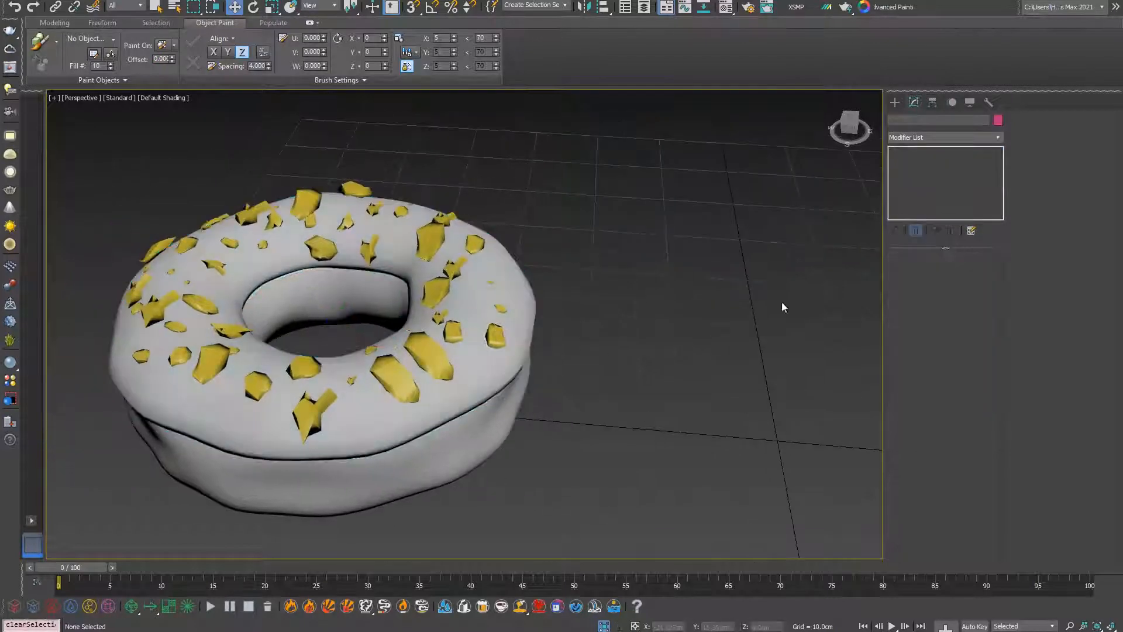
- Create a flat box about 6.6 cm long, 1.9 cm wide and 0.35 cm high beside the donut, shown with edged faces
{"action": "left_click", "coordinate": [895, 103]}
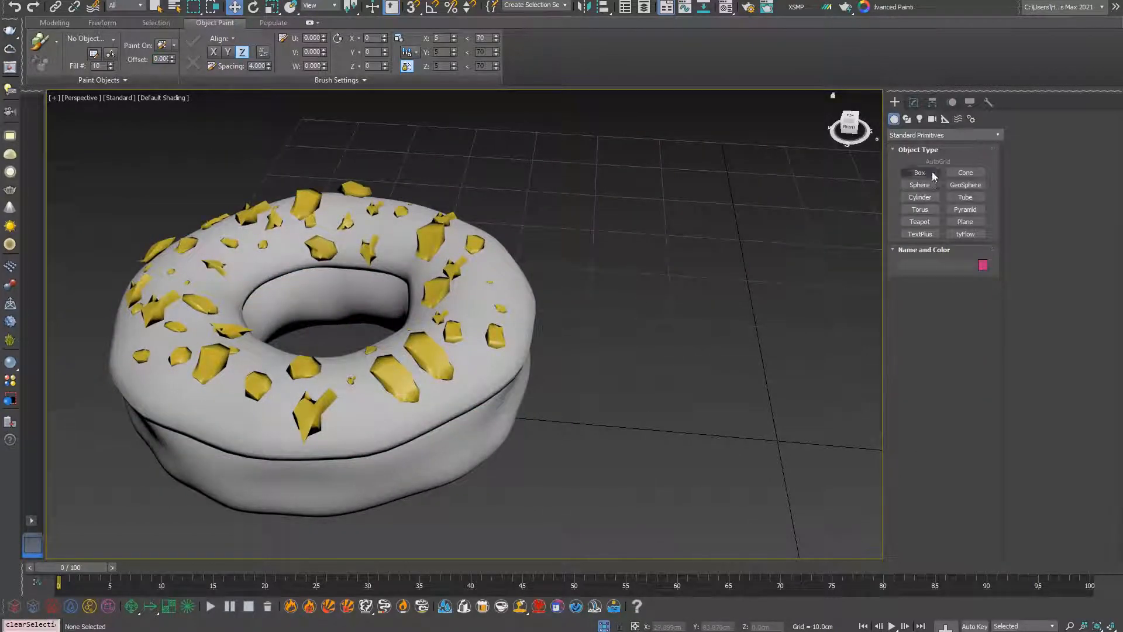
{"action": "left_click", "coordinate": [919, 172]}
{"action": "scroll", "coordinate": [673, 374], "scroll_direction": "up", "scroll_amount": 3}
{"action": "scroll", "coordinate": [643, 345], "scroll_direction": "down", "scroll_amount": 1}
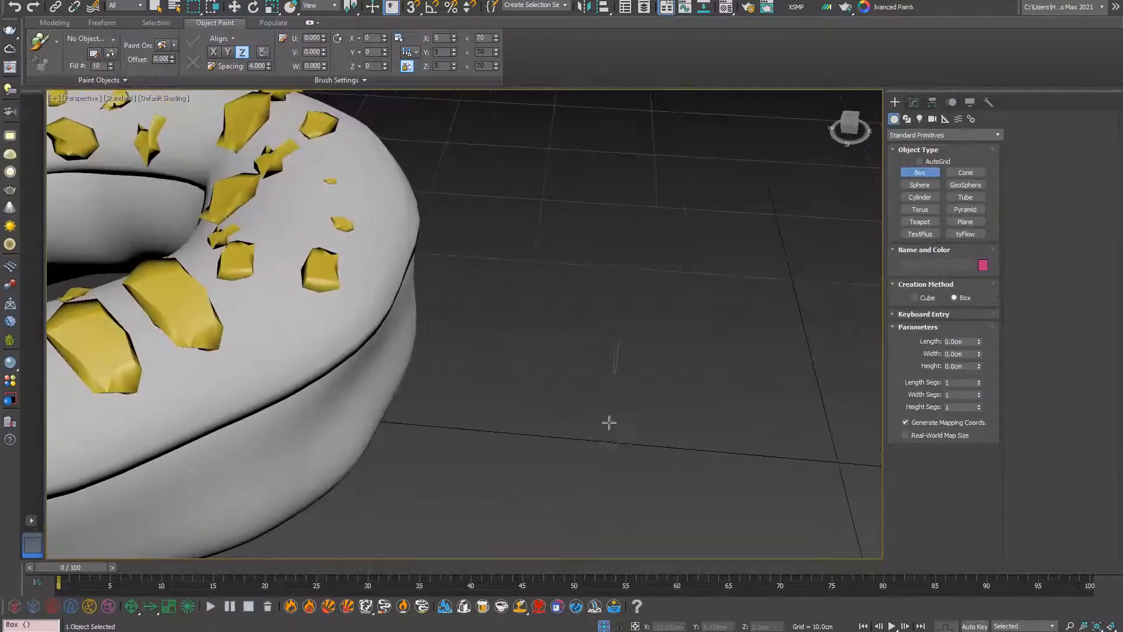
{"action": "left_click_drag", "start_coordinate": [613, 383], "coordinate": [582, 450]}
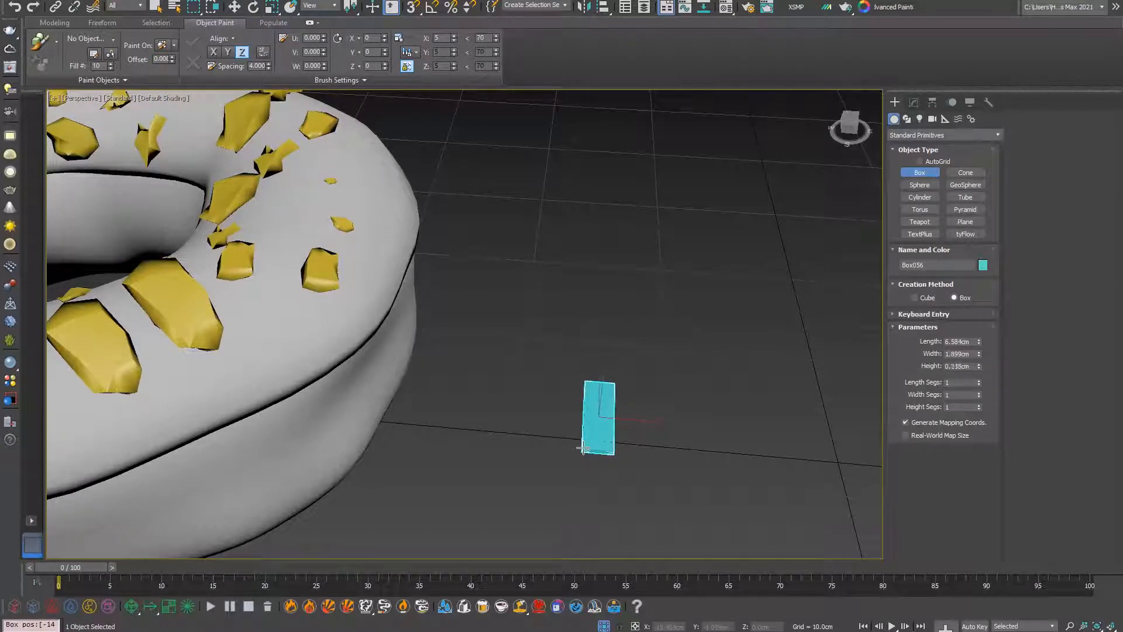
{"action": "left_click", "coordinate": [585, 446]}
{"action": "key", "text": "z"}
{"action": "key", "text": "F4"}
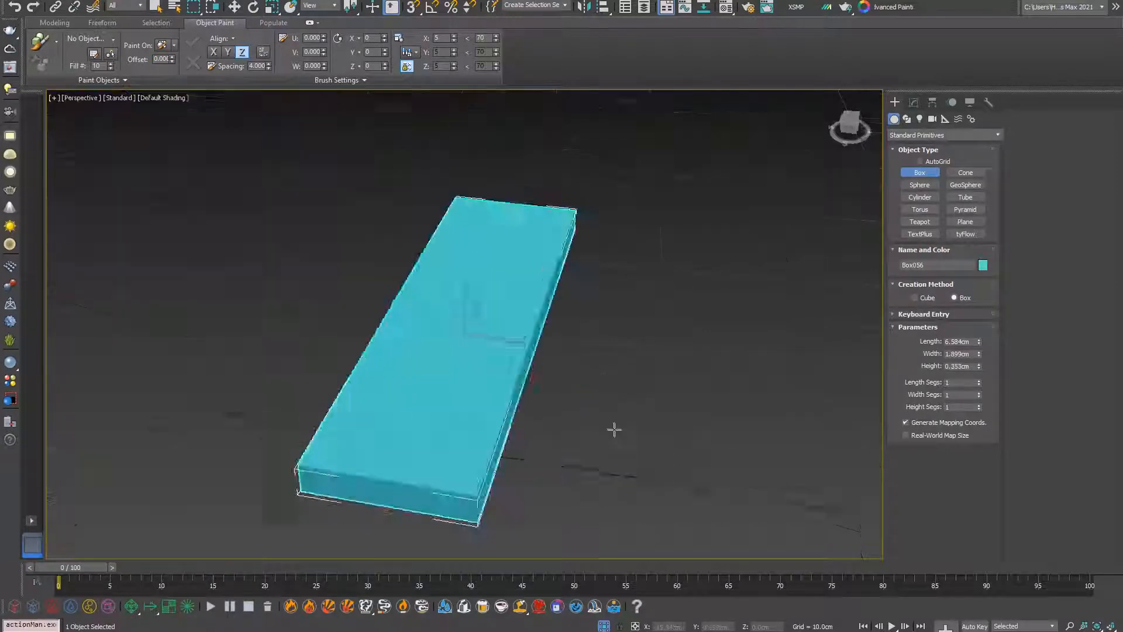
{"action": "middle_click_drag", "start_coordinate": [611, 429], "coordinate": [651, 406], "text": "alt"}
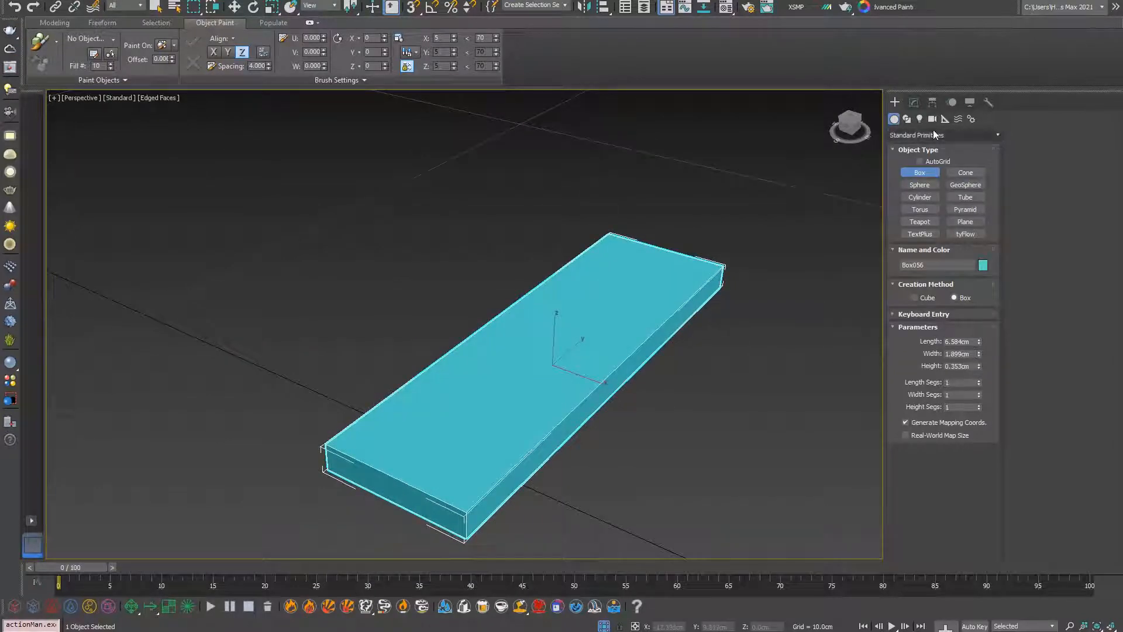
- Try a TurboSmooth modifier on the box and remove it from the stack
{"action": "left_click", "coordinate": [914, 102]}
{"action": "left_click", "coordinate": [998, 138]}
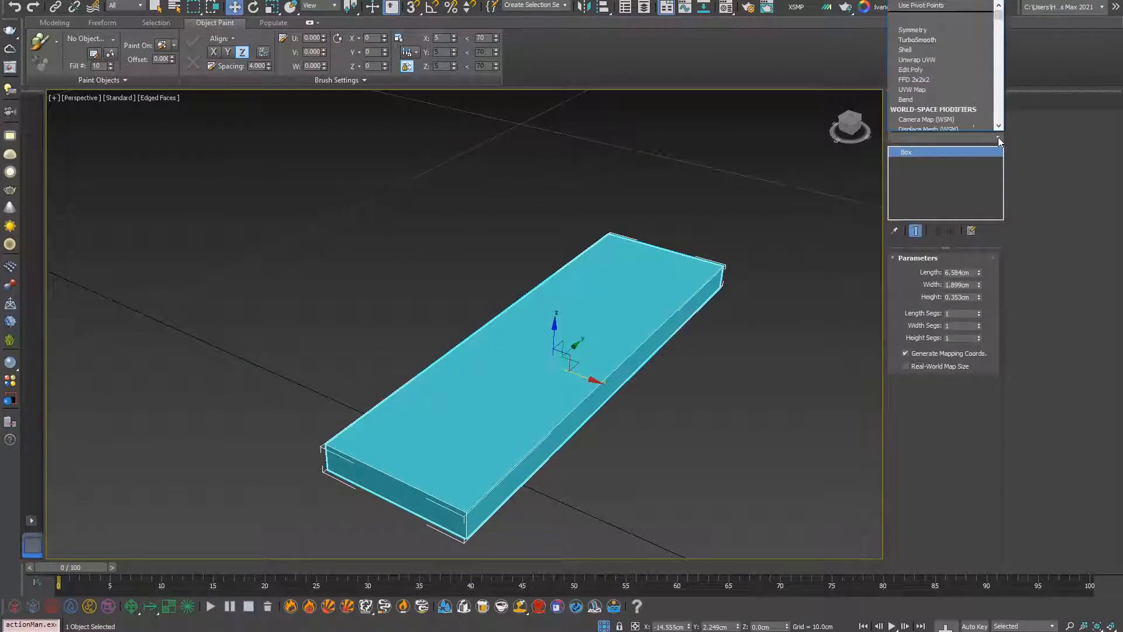
{"action": "key", "text": "t"}
{"action": "key", "text": "Return"}
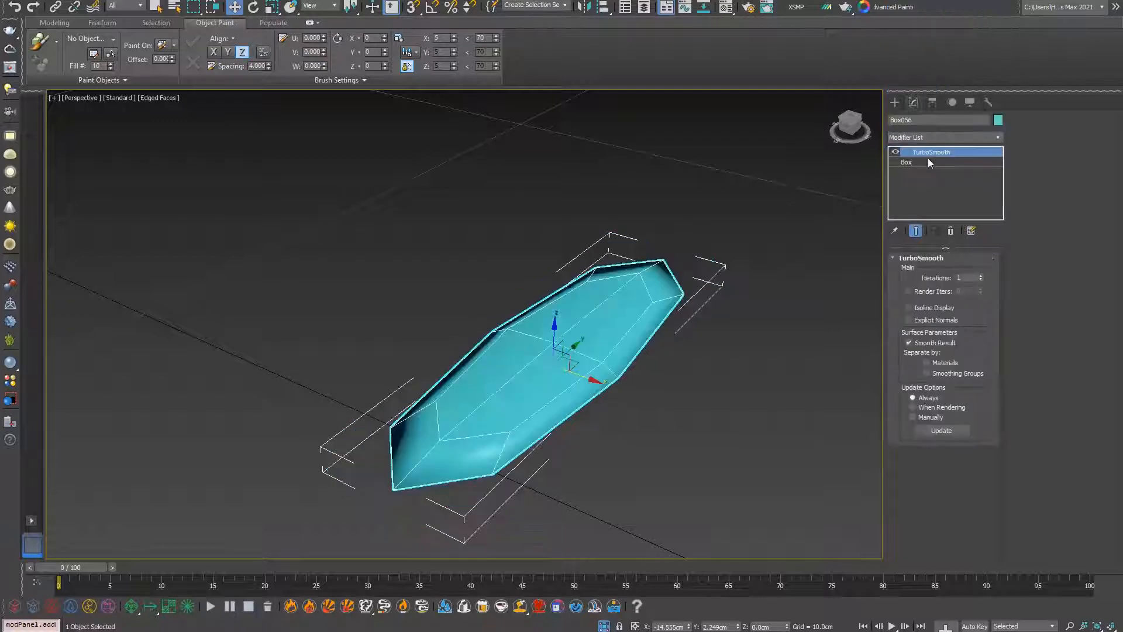
{"action": "left_click", "coordinate": [951, 231]}
- Convert the box to Editable Poly and apply a TurboSmooth modifier to it
{"action": "right_click", "coordinate": [563, 333]}
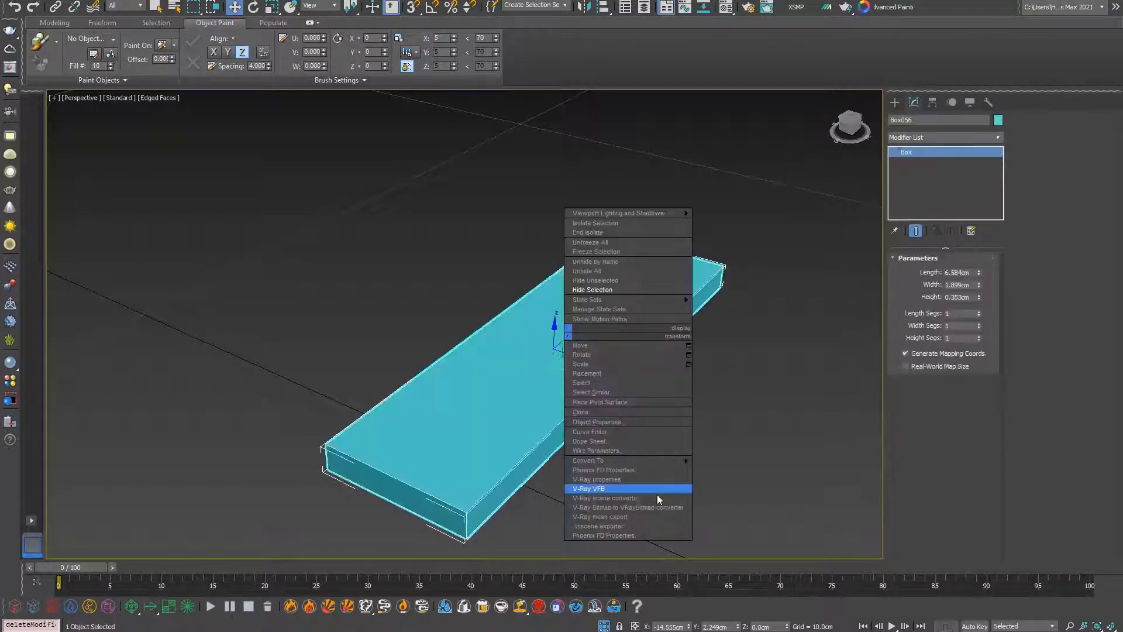
{"action": "mouse_move", "coordinate": [673, 461]}
{"action": "left_click", "coordinate": [716, 471]}
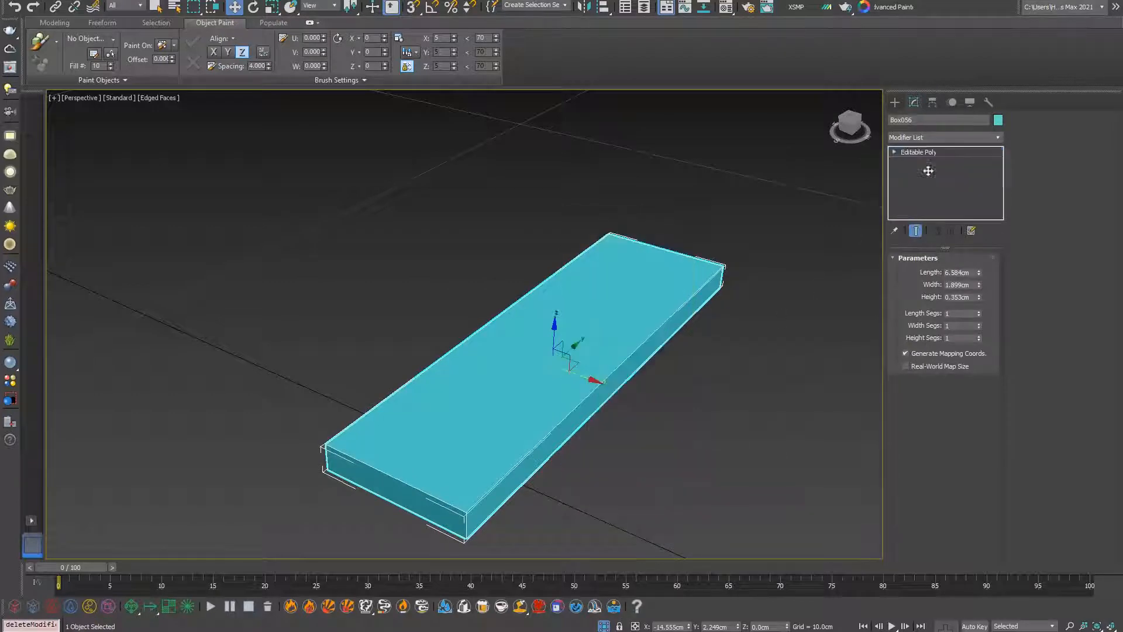
{"action": "left_click", "coordinate": [928, 271]}
{"action": "left_click_drag", "start_coordinate": [679, 427], "coordinate": [515, 345]}
{"action": "left_click", "coordinate": [924, 151]}
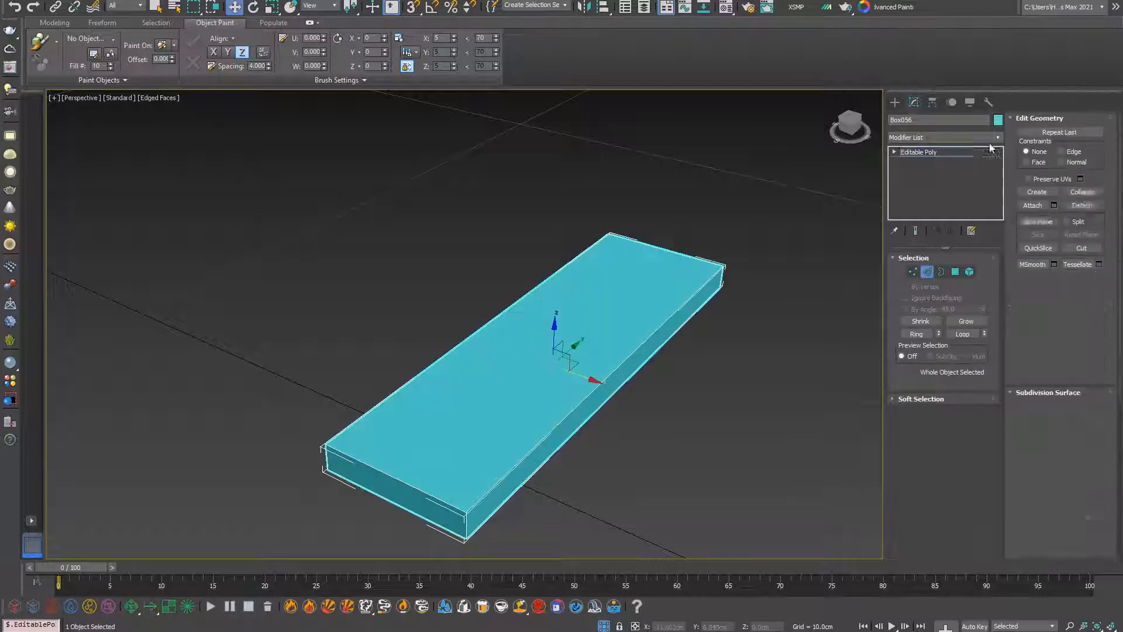
{"action": "left_click", "coordinate": [999, 139]}
{"action": "key", "text": "Return"}
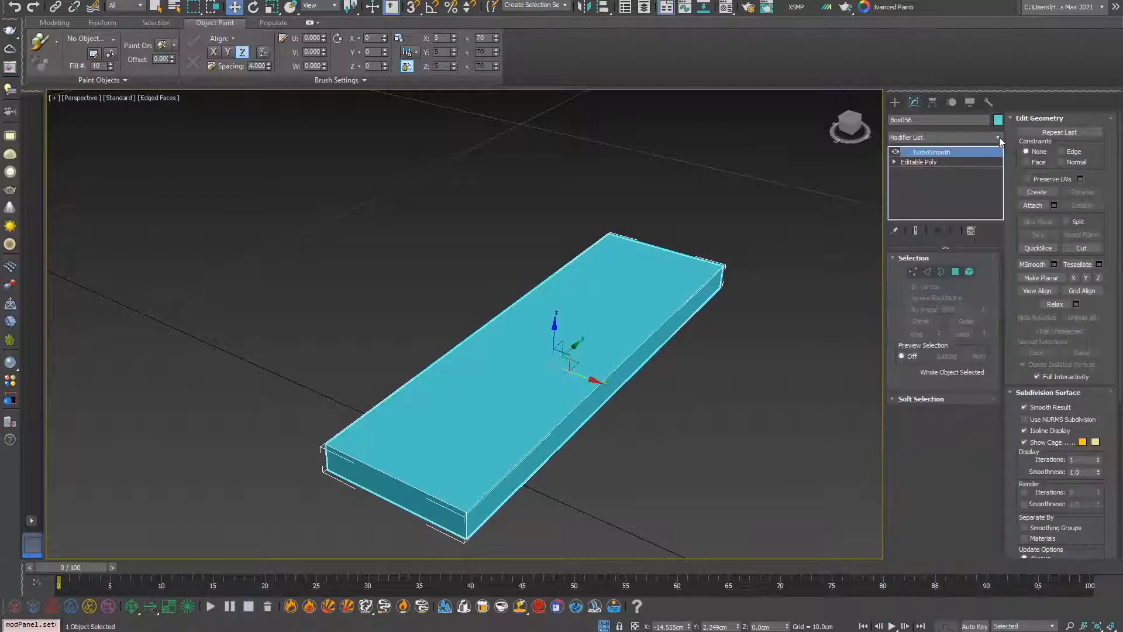
{"action": "middle_click_drag", "start_coordinate": [590, 426], "coordinate": [527, 350], "text": "alt"}
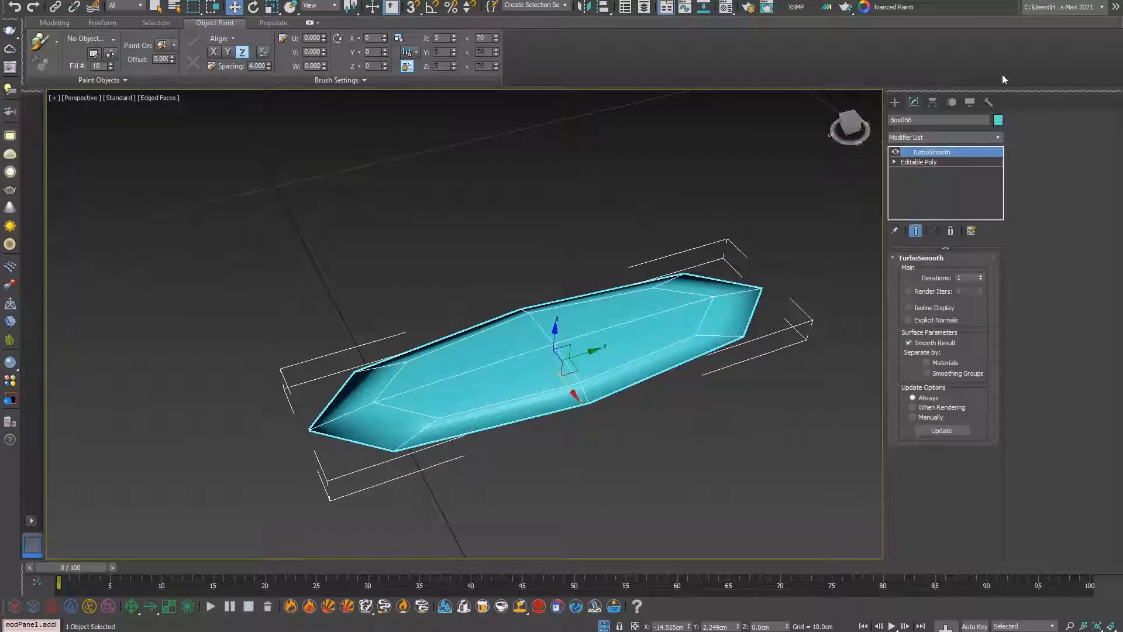
- Connect the box's four long edges with 3 segments in the Editable Poly beneath TurboSmooth
{"action": "left_click", "coordinate": [928, 162]}
{"action": "left_click", "coordinate": [927, 272]}
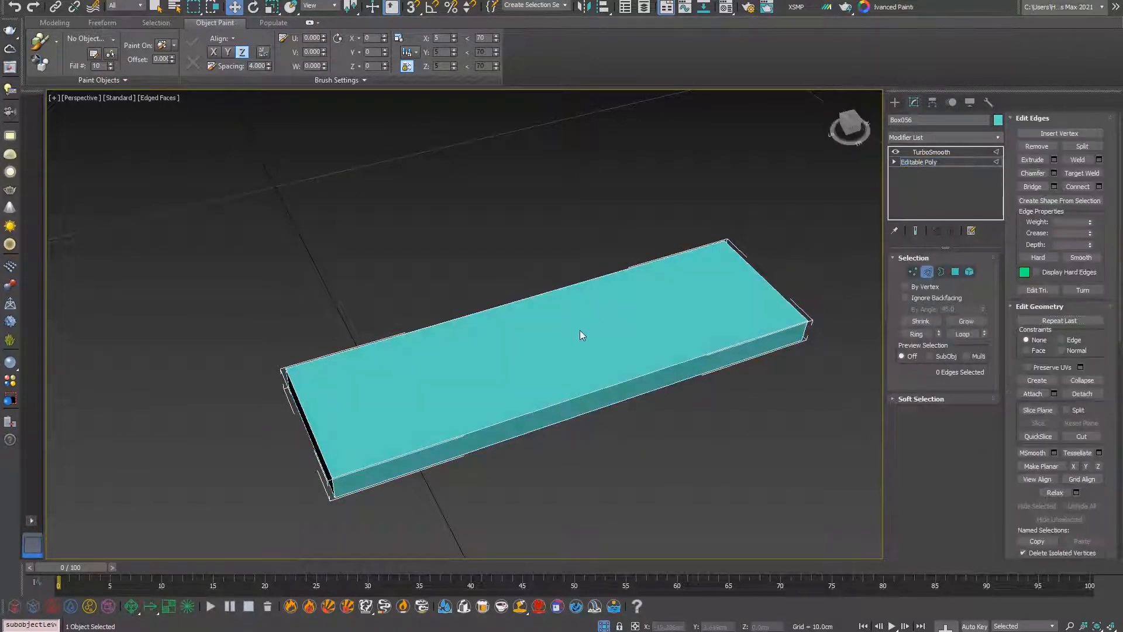
{"action": "left_click_drag", "start_coordinate": [525, 552], "coordinate": [526, 552]}
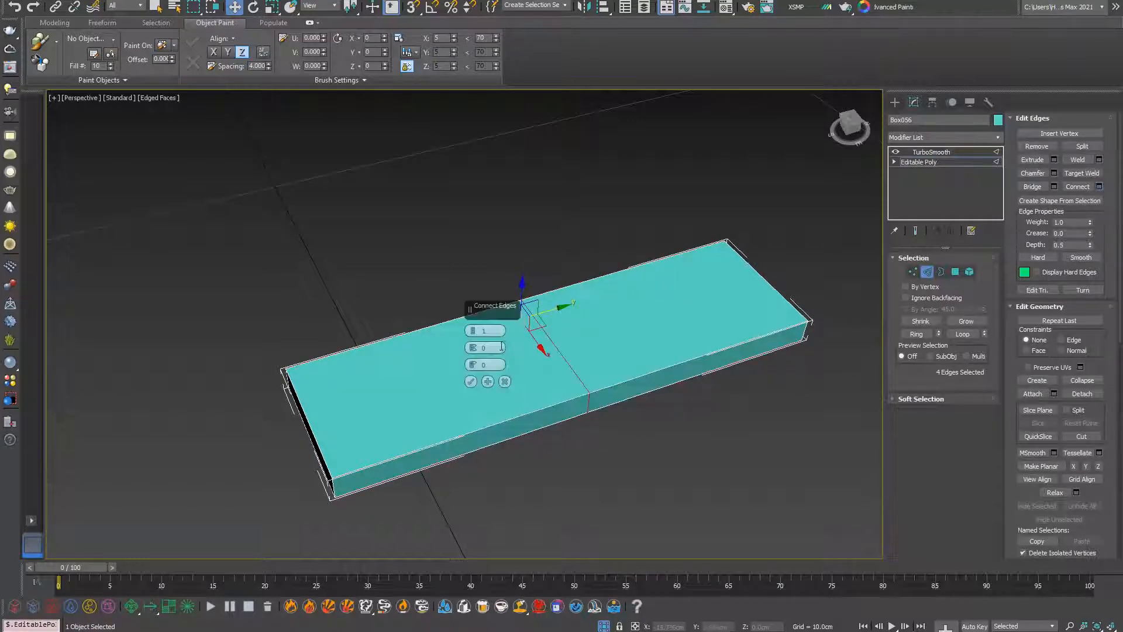
{"action": "left_click", "coordinate": [471, 328]}
{"action": "left_click", "coordinate": [470, 328]}
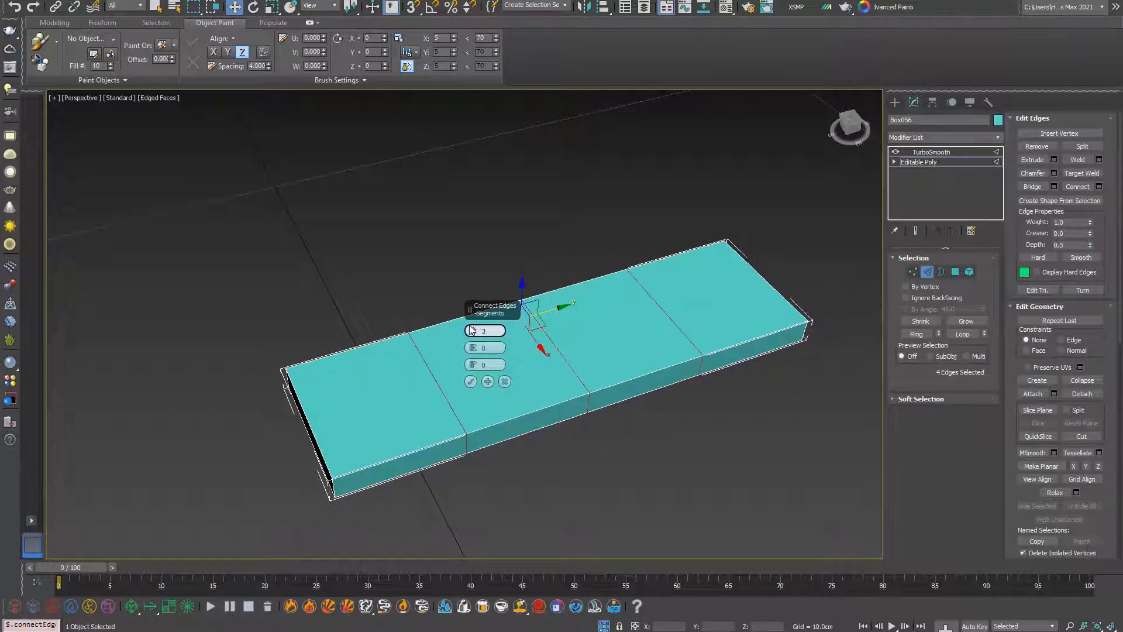
{"action": "left_click", "coordinate": [470, 382]}
{"action": "left_click", "coordinate": [612, 219]}
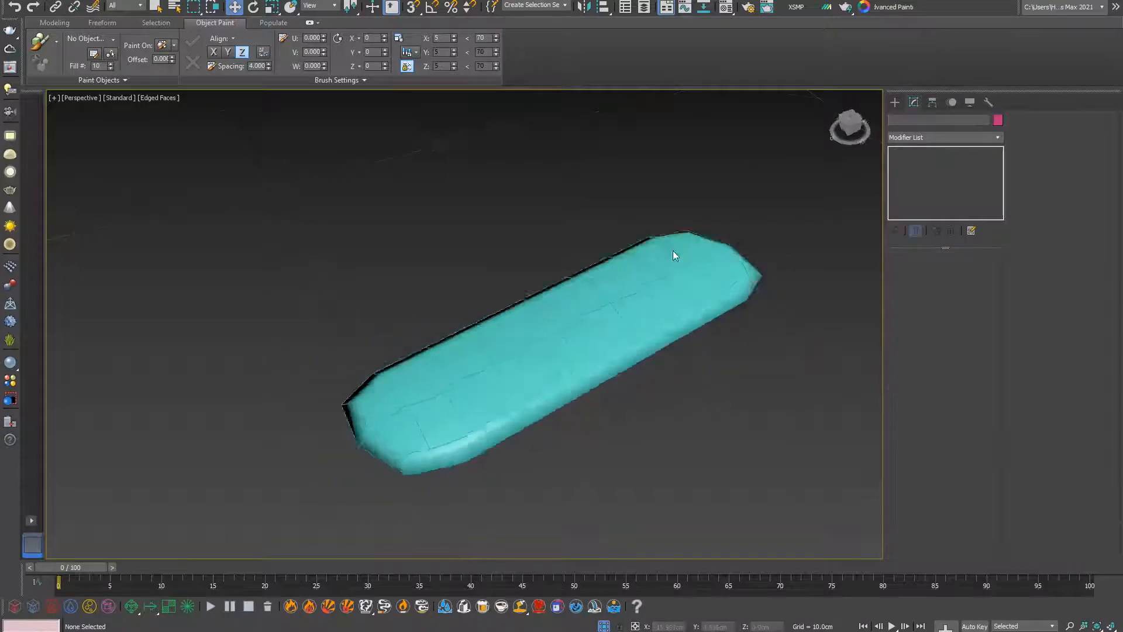
- Select the box's long outer edges as complete loops in the Editable Poly beneath TurboSmooth
{"action": "middle_click_drag", "start_coordinate": [677, 251], "coordinate": [670, 219], "text": "alt"}
{"action": "middle_click_drag", "start_coordinate": [482, 300], "coordinate": [541, 412], "text": "alt"}
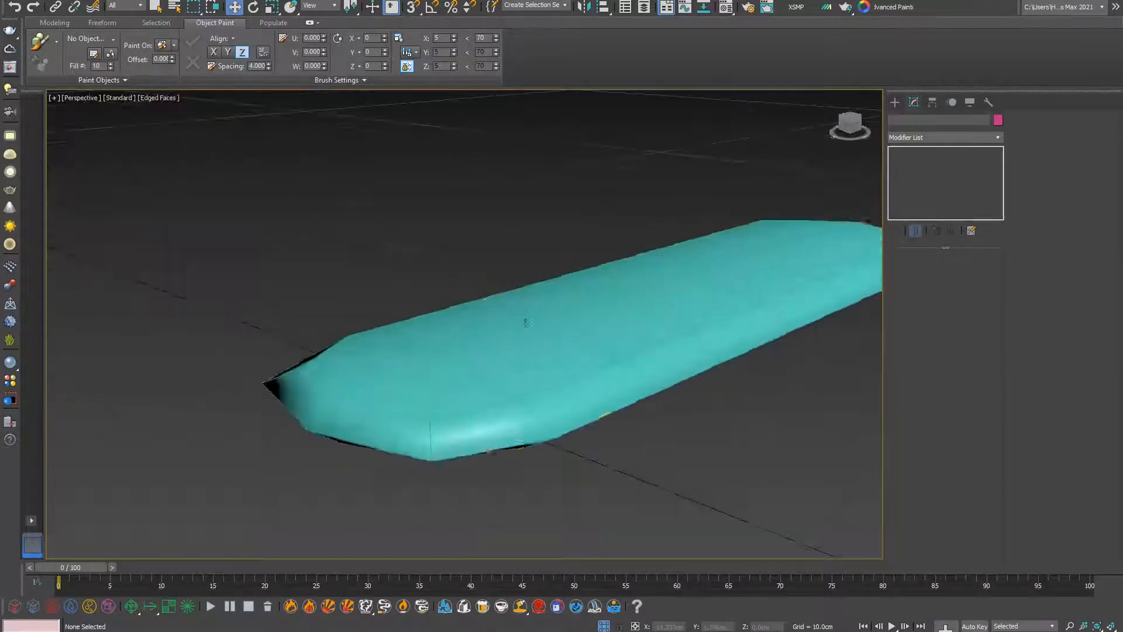
{"action": "left_click", "coordinate": [520, 410]}
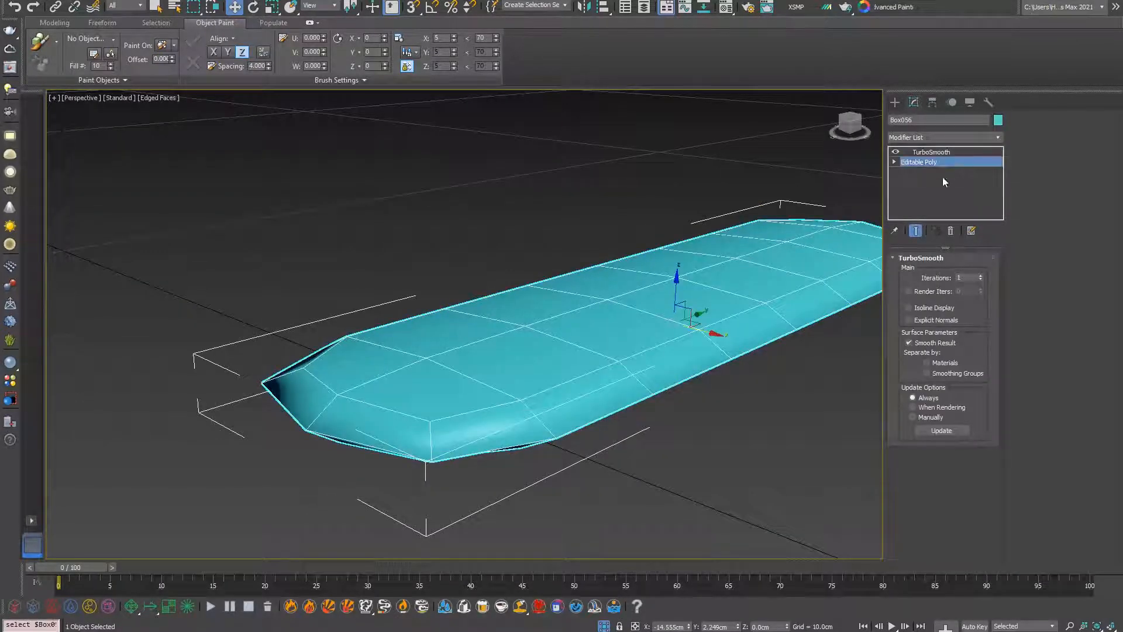
{"action": "left_click", "coordinate": [926, 273]}
{"action": "scroll", "coordinate": [640, 481], "scroll_direction": "down", "scroll_amount": 4}
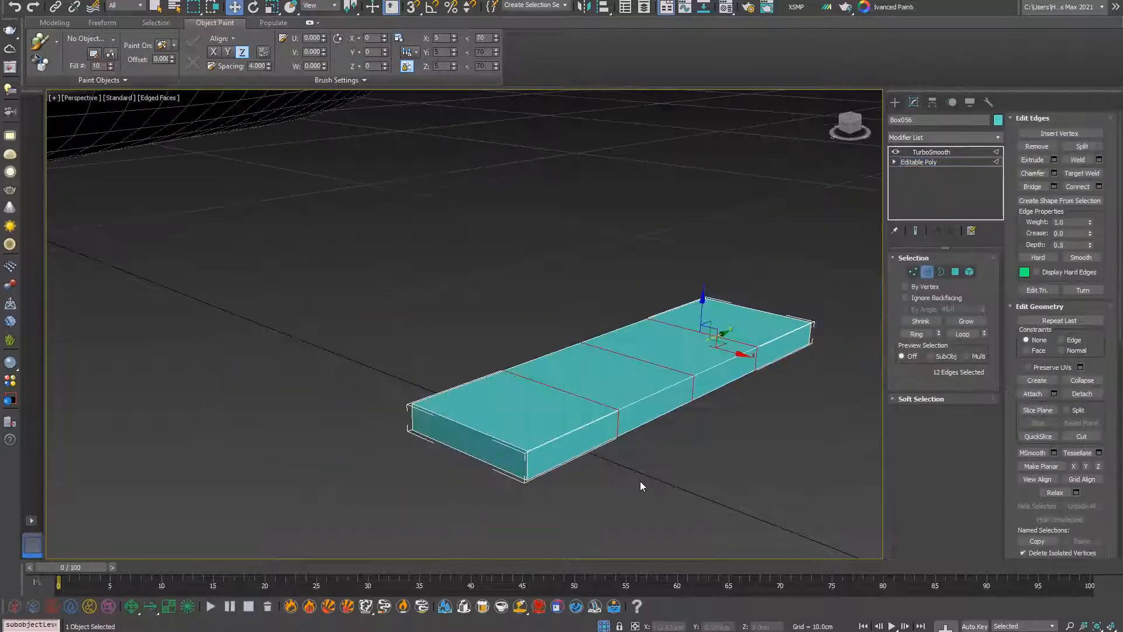
{"action": "middle_click_drag", "start_coordinate": [629, 466], "coordinate": [509, 457], "text": "alt"}
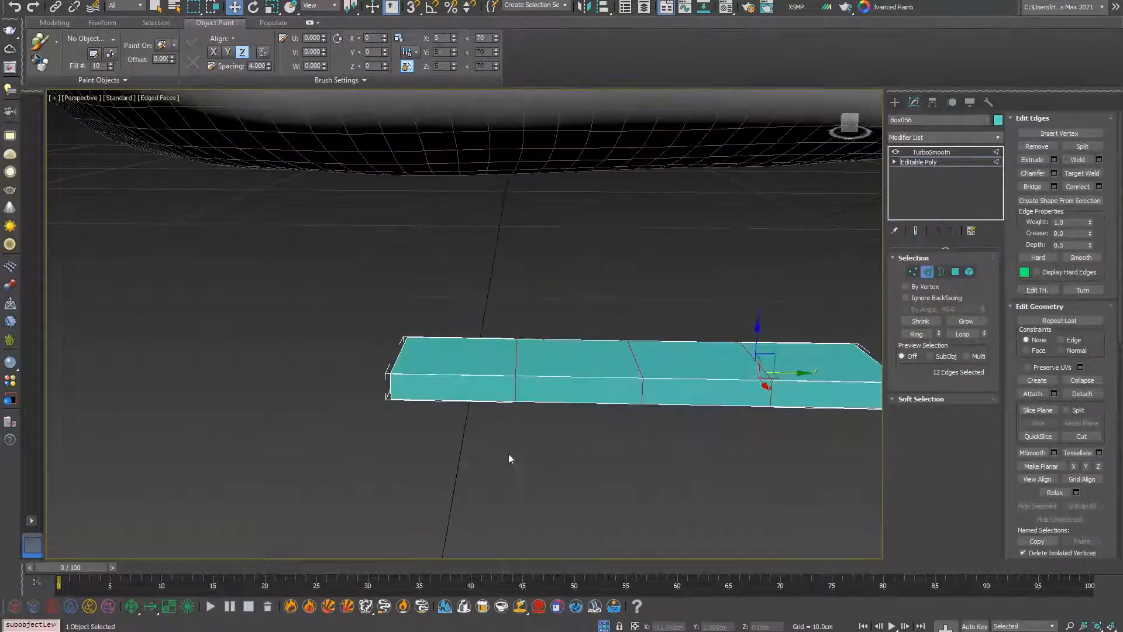
{"action": "left_click", "coordinate": [508, 456]}
{"action": "scroll", "coordinate": [480, 397], "scroll_direction": "up", "scroll_amount": 3}
{"action": "left_click_drag", "start_coordinate": [528, 451], "coordinate": [529, 452]}
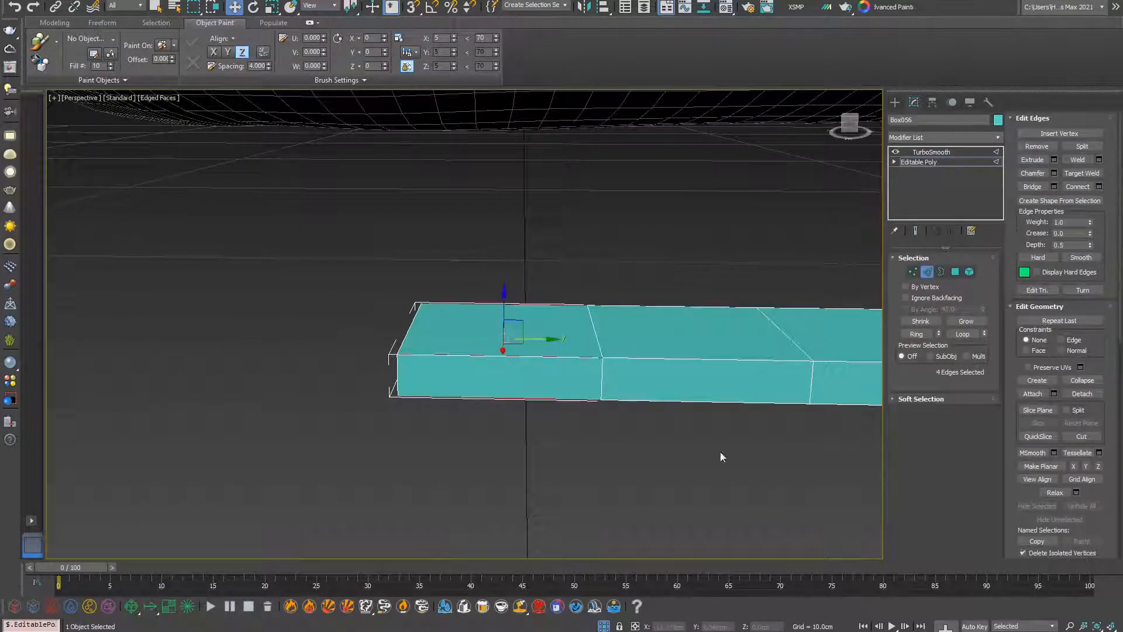
{"action": "left_click", "coordinate": [957, 338]}
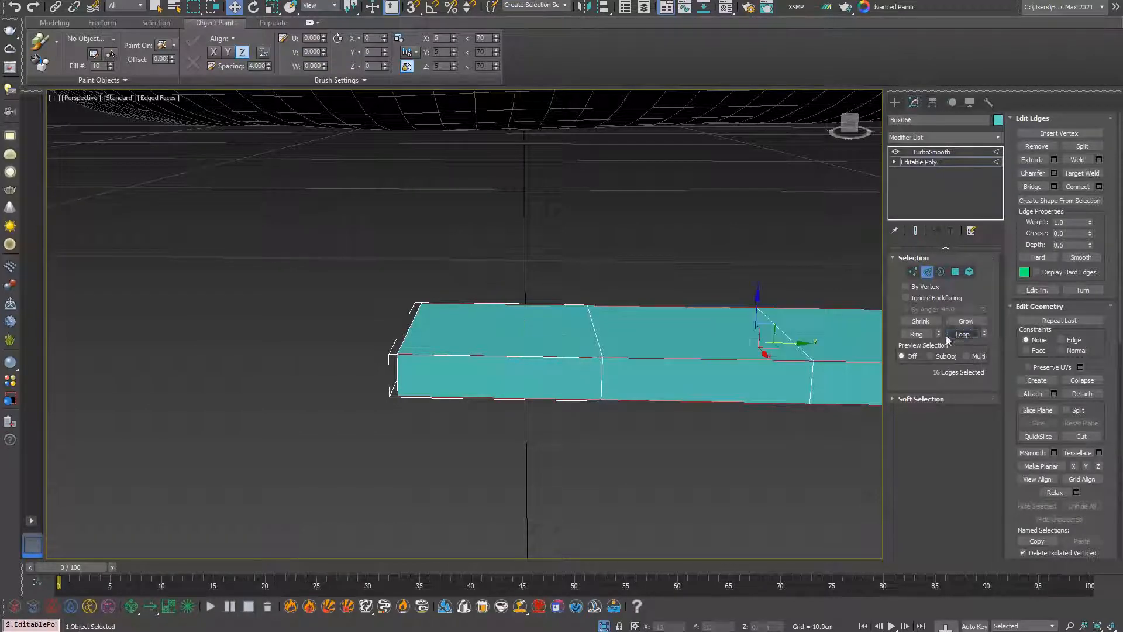
{"action": "middle_click_drag", "start_coordinate": [514, 361], "coordinate": [492, 394], "text": "alt"}
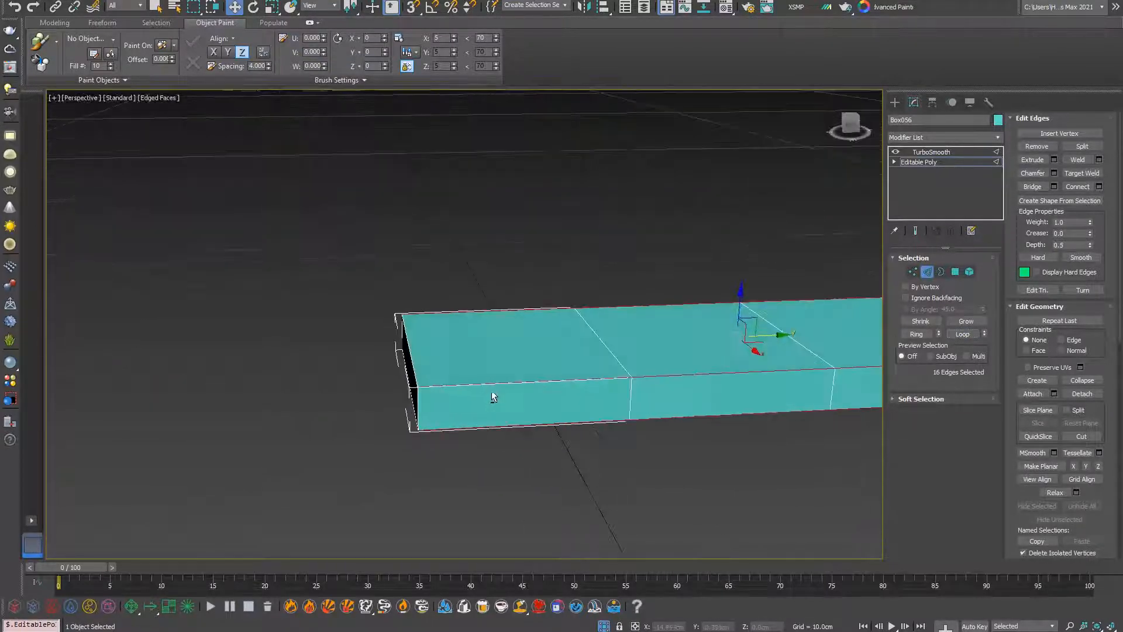
- Add the outline edges of both short ends of the box to the edge selection
{"action": "left_click_drag", "start_coordinate": [420, 489], "coordinate": [454, 496], "text": "ctrl"}
{"action": "middle_click_drag", "start_coordinate": [454, 496], "coordinate": [689, 215]}
{"action": "left_click_drag", "start_coordinate": [689, 211], "coordinate": [569, 441], "text": "ctrl"}
{"action": "middle_click_drag", "start_coordinate": [569, 441], "coordinate": [499, 405], "text": "alt"}
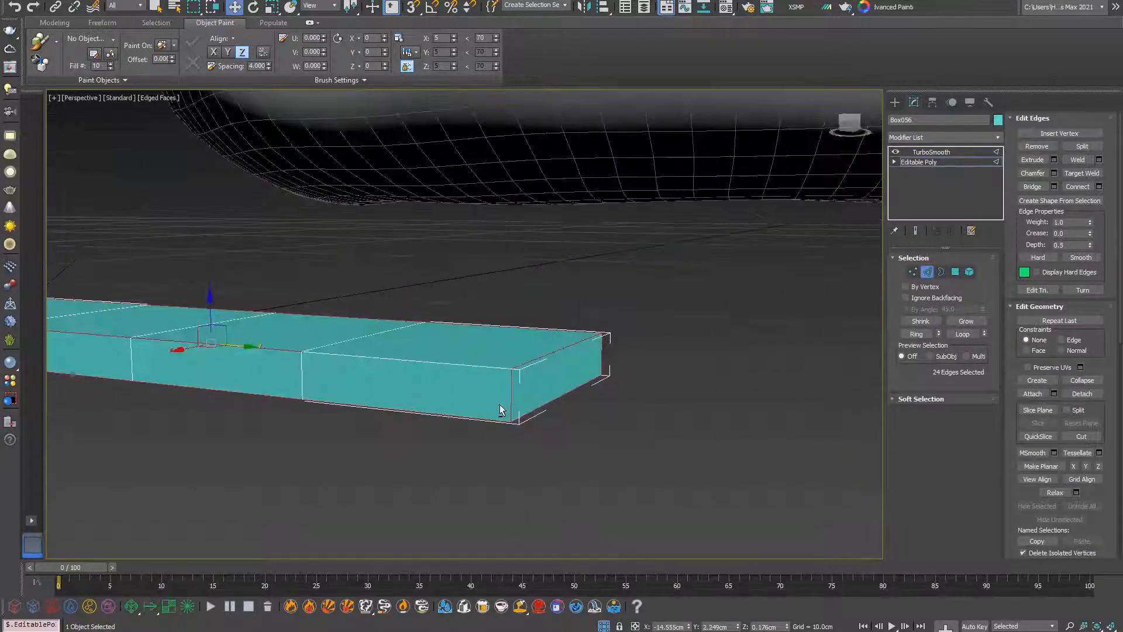
{"action": "scroll", "coordinate": [499, 404], "scroll_direction": "up", "scroll_amount": 2}
{"action": "middle_click_drag", "start_coordinate": [539, 374], "coordinate": [358, 299], "text": "alt"}
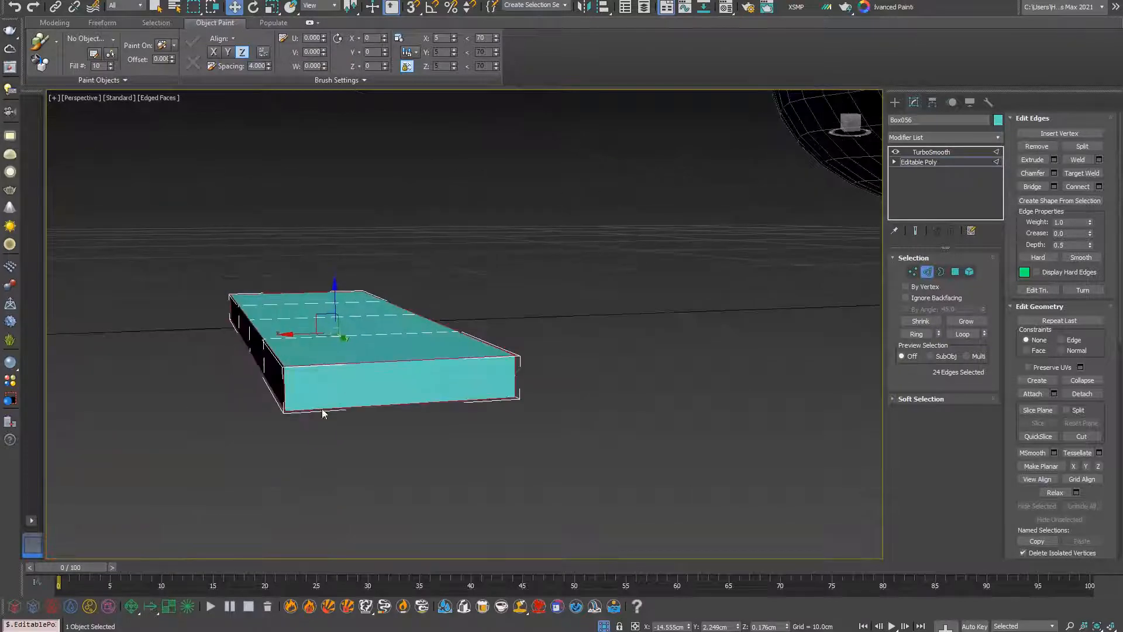
{"action": "middle_click_drag", "start_coordinate": [322, 413], "coordinate": [512, 458], "text": "alt"}
{"action": "scroll", "coordinate": [562, 432], "scroll_direction": "up", "scroll_amount": 5}
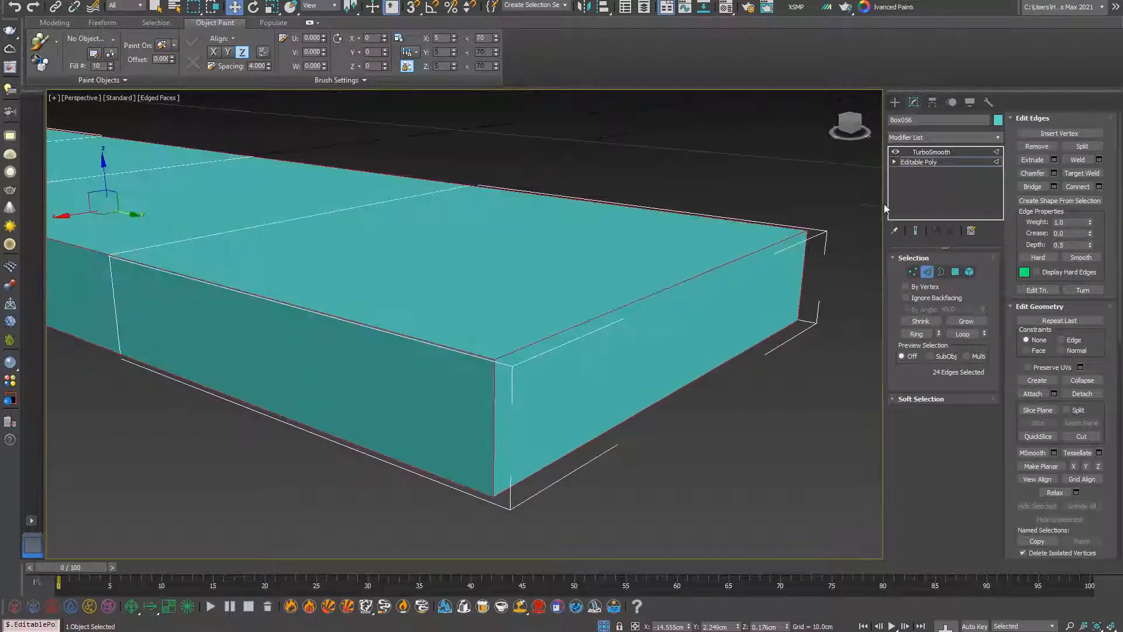
- Chamfer the selected outer edges by 0.06 cm with 1 segment and return to the TurboSmooth level
{"action": "left_click", "coordinate": [1053, 174]}
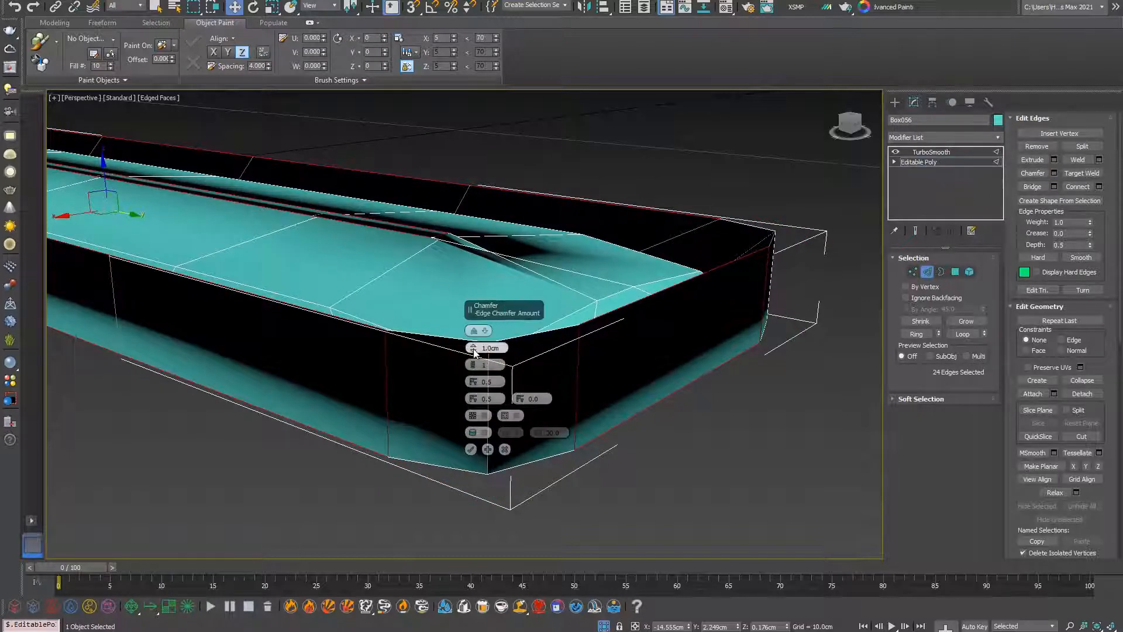
{"action": "left_click_drag", "start_coordinate": [473, 355], "coordinate": [474, 348]}
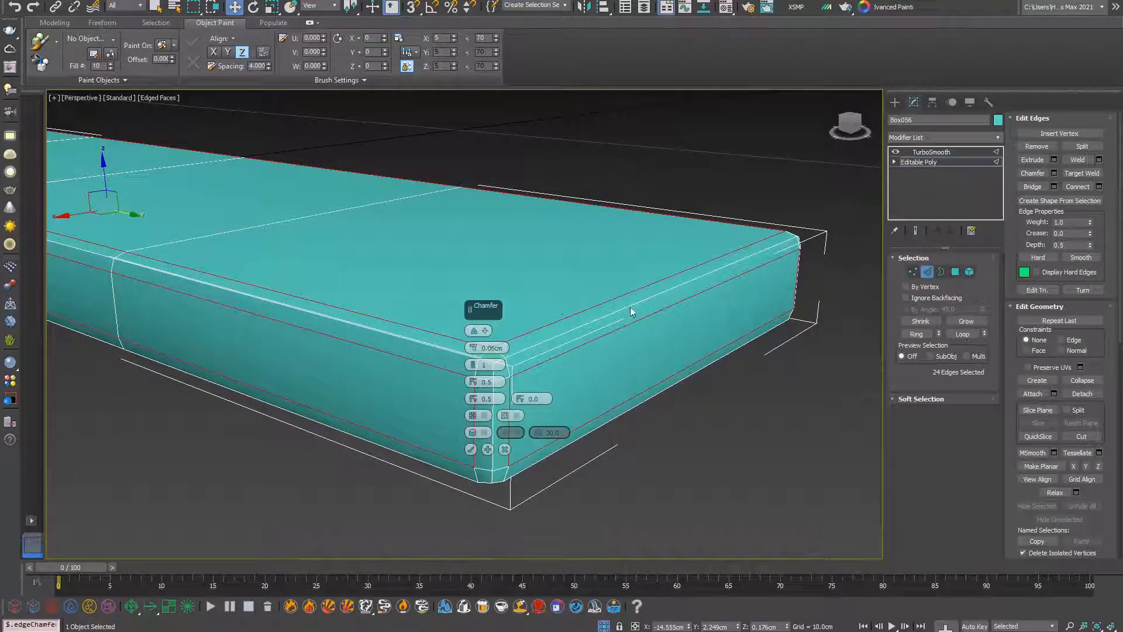
{"action": "left_click", "coordinate": [475, 363]}
{"action": "left_click", "coordinate": [471, 369]}
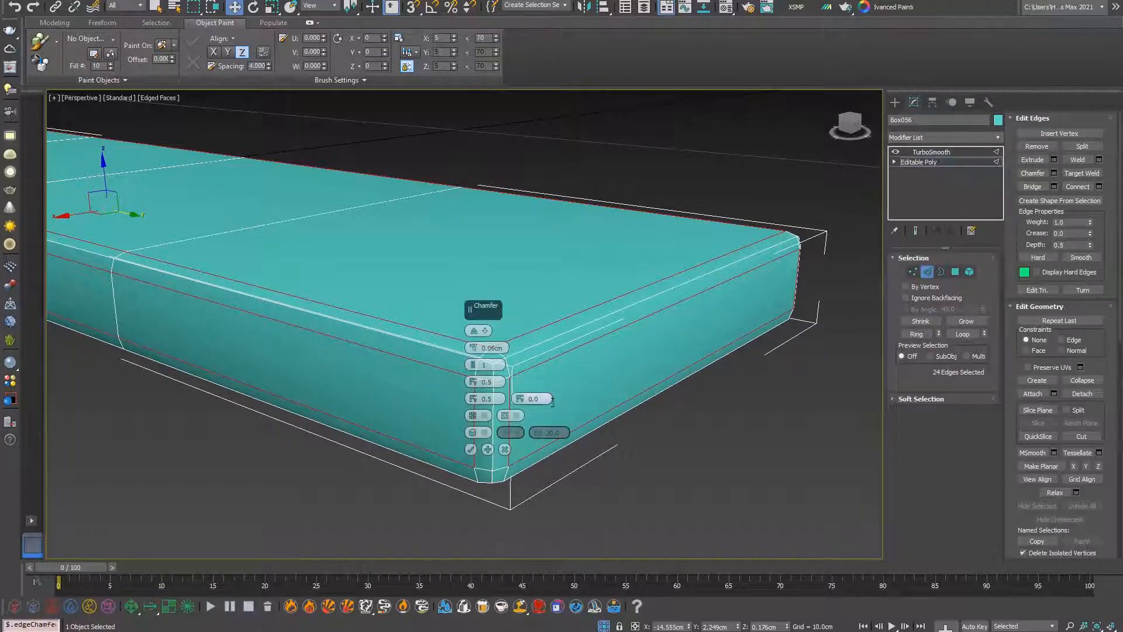
{"action": "left_click", "coordinate": [470, 449]}
{"action": "left_click", "coordinate": [927, 271]}
{"action": "left_click", "coordinate": [931, 152]}
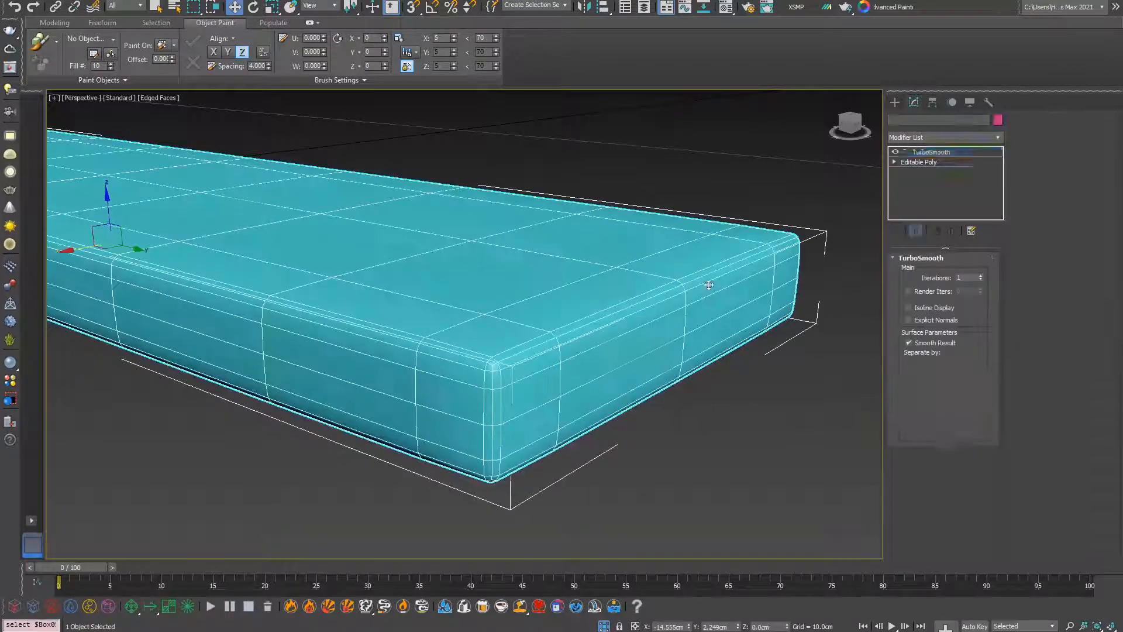
- Hide the edged faces and remove the TurboSmooth modifier from the chamfered box
{"action": "left_click", "coordinate": [675, 422]}
{"action": "scroll", "coordinate": [645, 384], "scroll_direction": "down", "scroll_amount": 10}
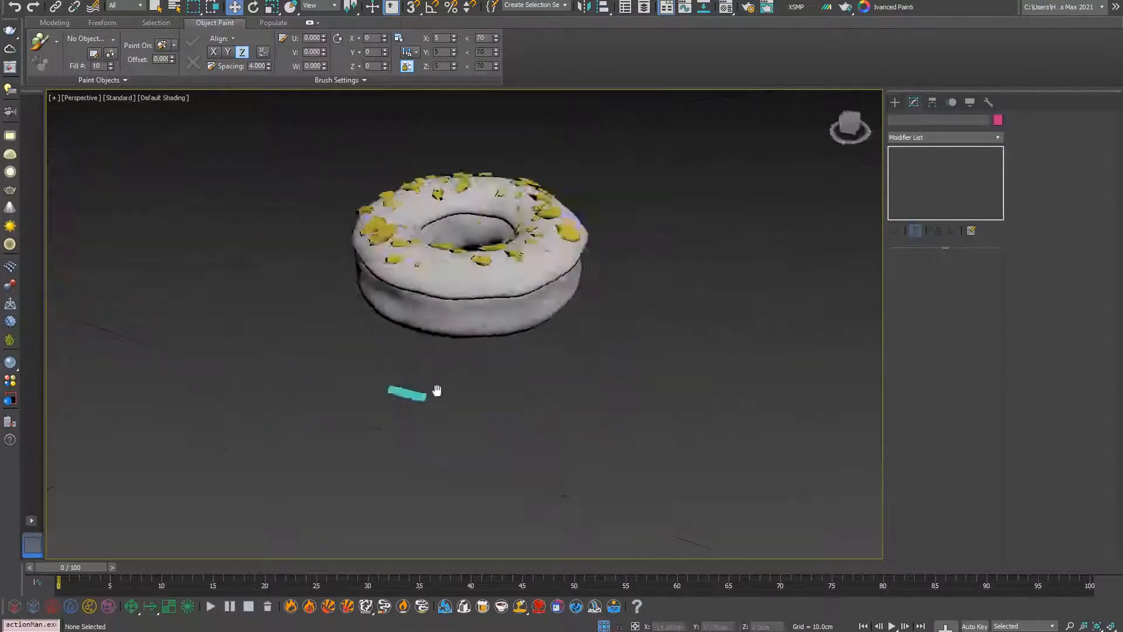
{"action": "left_click", "coordinate": [417, 389]}
{"action": "key", "text": "z"}
{"action": "middle_click_drag", "start_coordinate": [486, 471], "coordinate": [871, 215], "text": "alt"}
{"action": "left_click", "coordinate": [947, 231]}
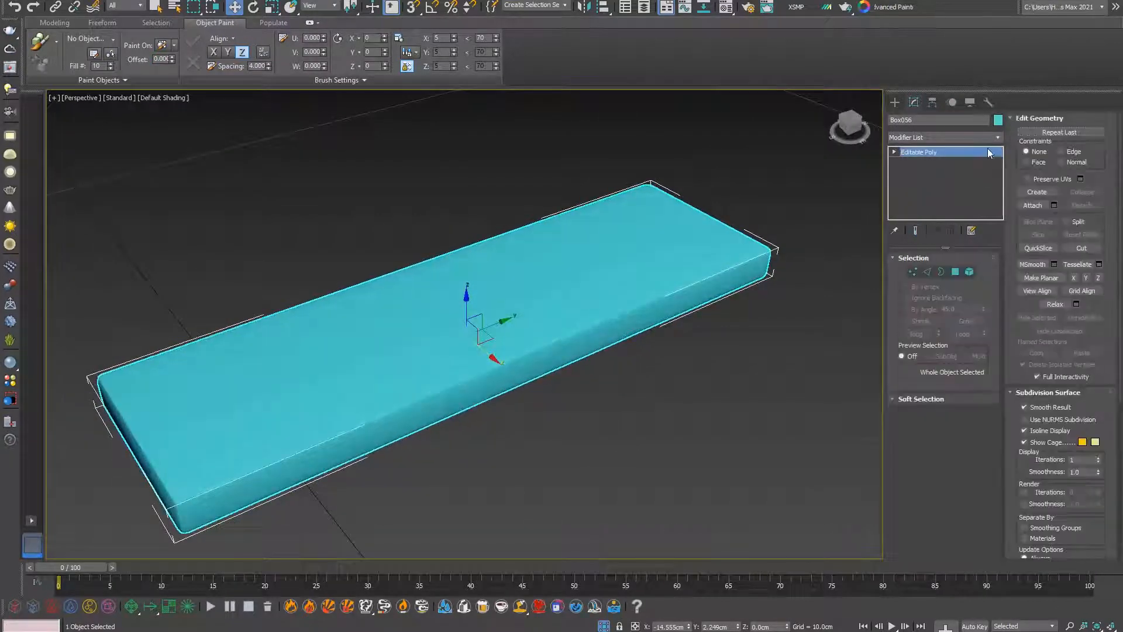
- Try a Noise modifier on the box with strengths of X 0.13 cm, Y 0.37 cm and Z 0.09 cm
{"action": "left_click", "coordinate": [1001, 136]}
{"action": "key", "text": "n"}
{"action": "key", "text": "Return"}
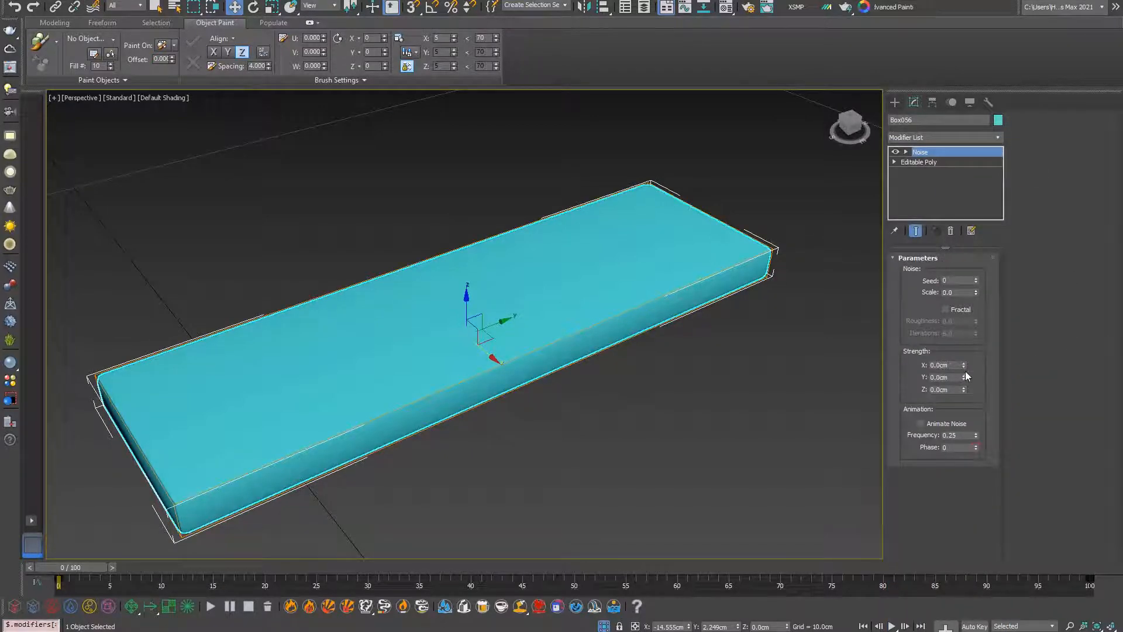
{"action": "mouse_move", "coordinate": [964, 366]}
{"action": "left_mouse_down"}
{"action": "mouse_move", "coordinate": [966, 352]}
{"action": "mouse_move", "coordinate": [966, 388]}
{"action": "left_mouse_up"}
- Try a TurboSmooth modifier above the Noise modifier on the box
{"action": "left_click", "coordinate": [999, 139]}
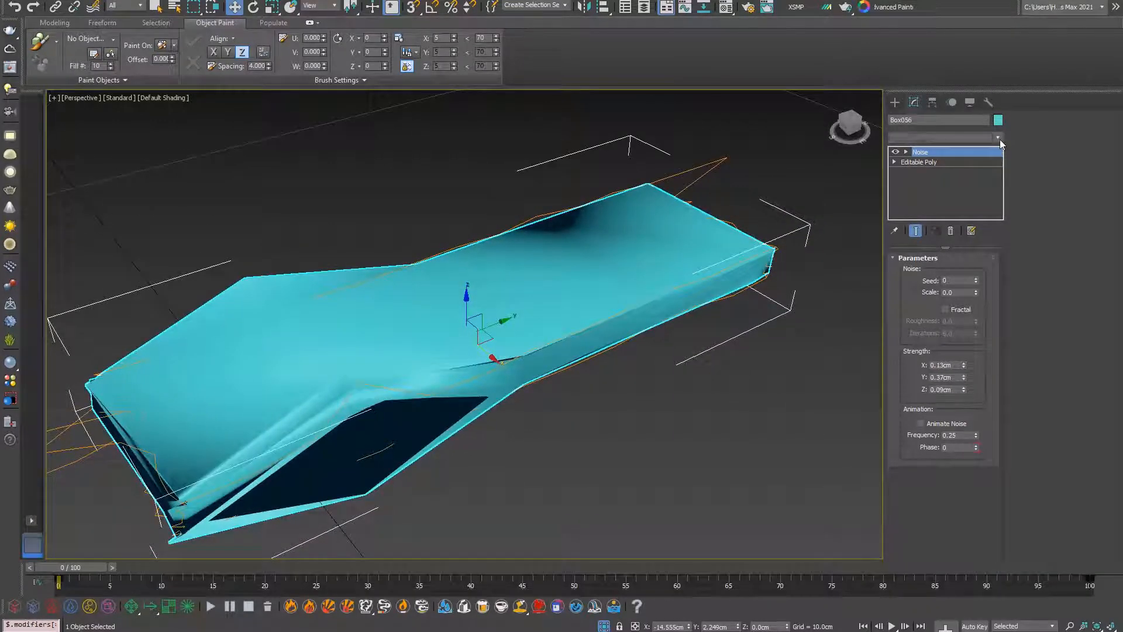
{"action": "key", "text": "t"}
{"action": "key", "text": "Return"}
{"action": "scroll", "coordinate": [723, 279], "scroll_direction": "down", "scroll_amount": 4}
{"action": "middle_click_drag", "start_coordinate": [723, 279], "coordinate": [646, 292], "text": "alt"}
{"action": "scroll", "coordinate": [672, 279], "scroll_direction": "up", "scroll_amount": 4}
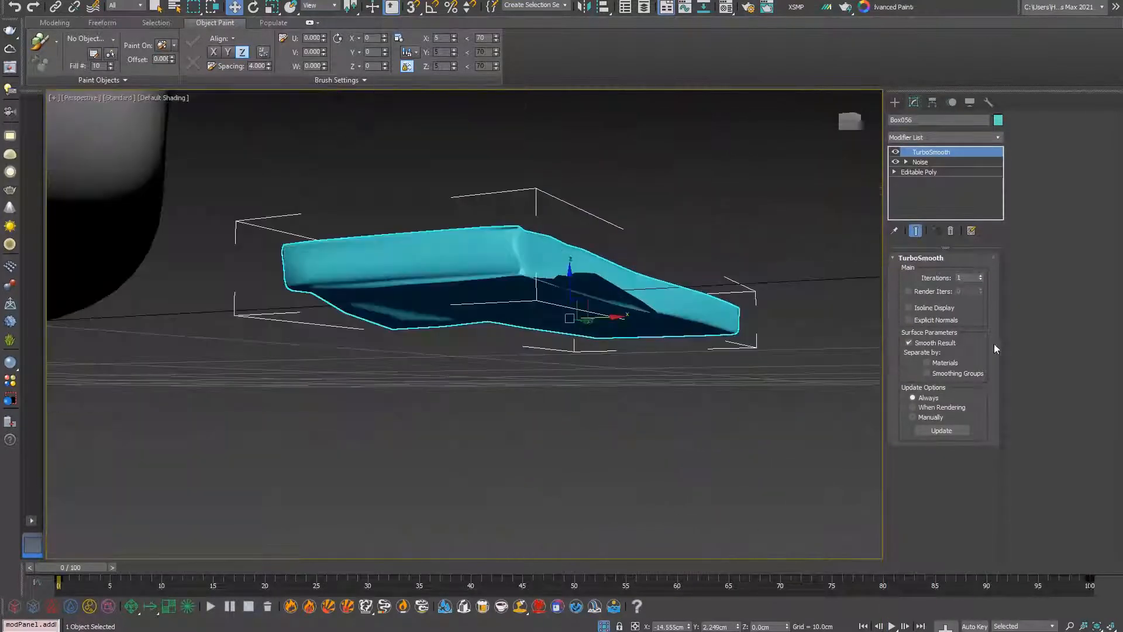
- Set the Noise strength to X -0.01 cm, Y 0.3 cm and Z -0.01 cm
{"action": "left_click", "coordinate": [927, 162]}
{"action": "middle_click_drag", "start_coordinate": [781, 242], "coordinate": [1027, 385], "text": "alt"}
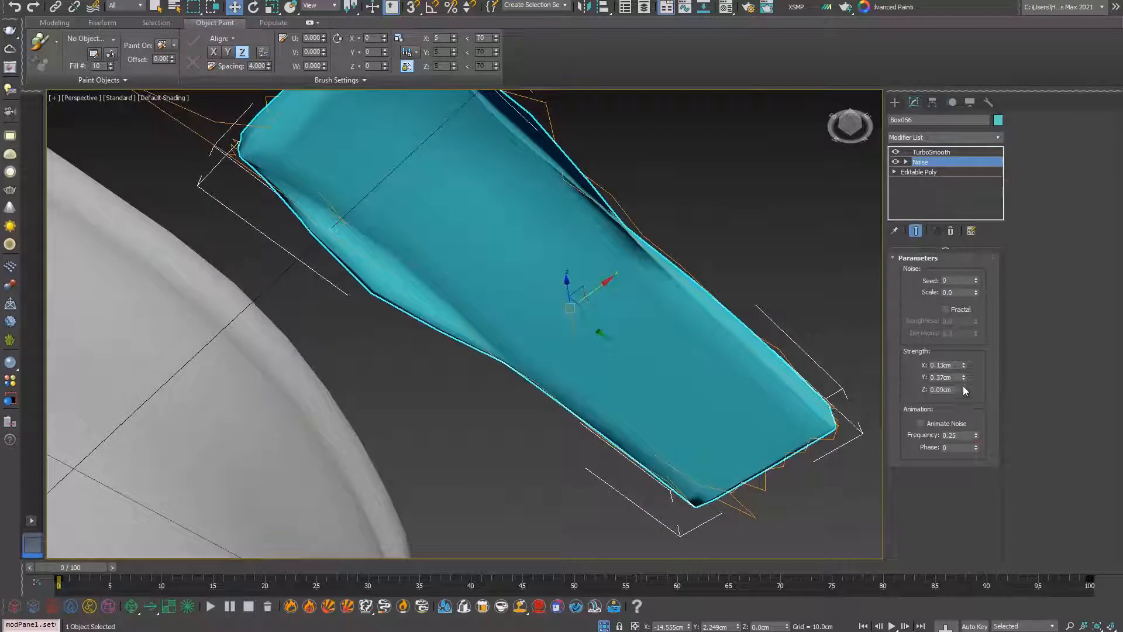
{"action": "left_click_drag", "start_coordinate": [963, 365], "coordinate": [964, 385]}
{"action": "left_click_drag", "start_coordinate": [964, 390], "coordinate": [961, 393]}
{"action": "middle_click_drag", "start_coordinate": [711, 268], "coordinate": [754, 346], "text": "alt"}
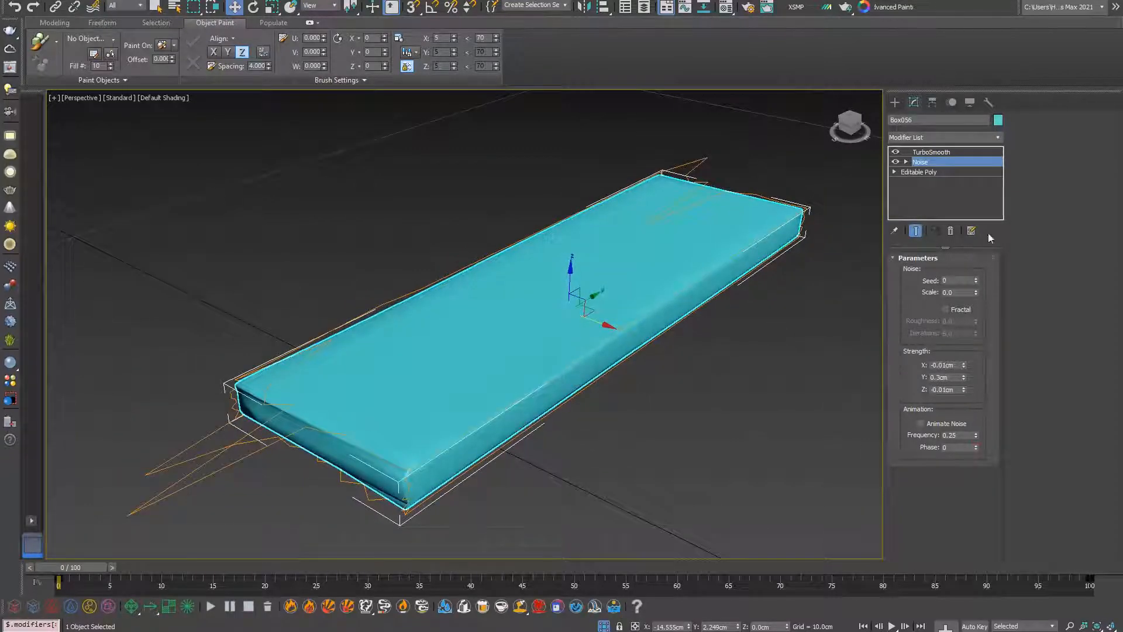
{"action": "scroll", "coordinate": [589, 287], "scroll_direction": "down", "scroll_amount": 6}
{"action": "middle_click_drag", "start_coordinate": [589, 288], "coordinate": [593, 358], "text": "alt"}
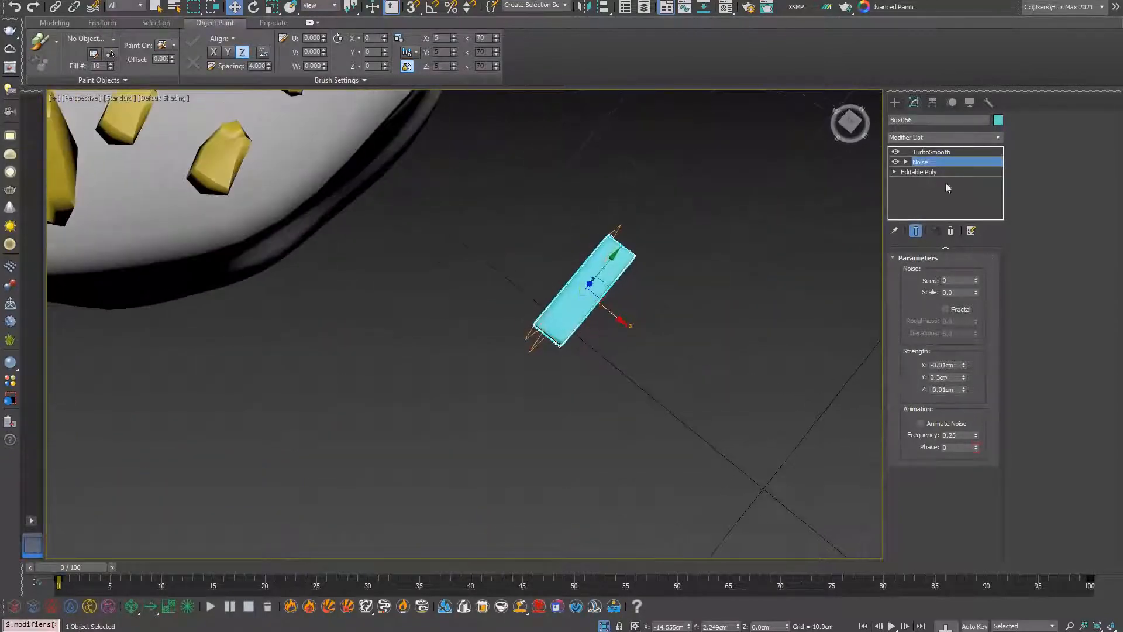
- Remove both the TurboSmooth and Noise modifiers from the box's stack
{"action": "left_click", "coordinate": [942, 152]}
{"action": "left_click", "coordinate": [951, 230]}
{"action": "scroll", "coordinate": [760, 232], "scroll_direction": "up", "scroll_amount": 5}
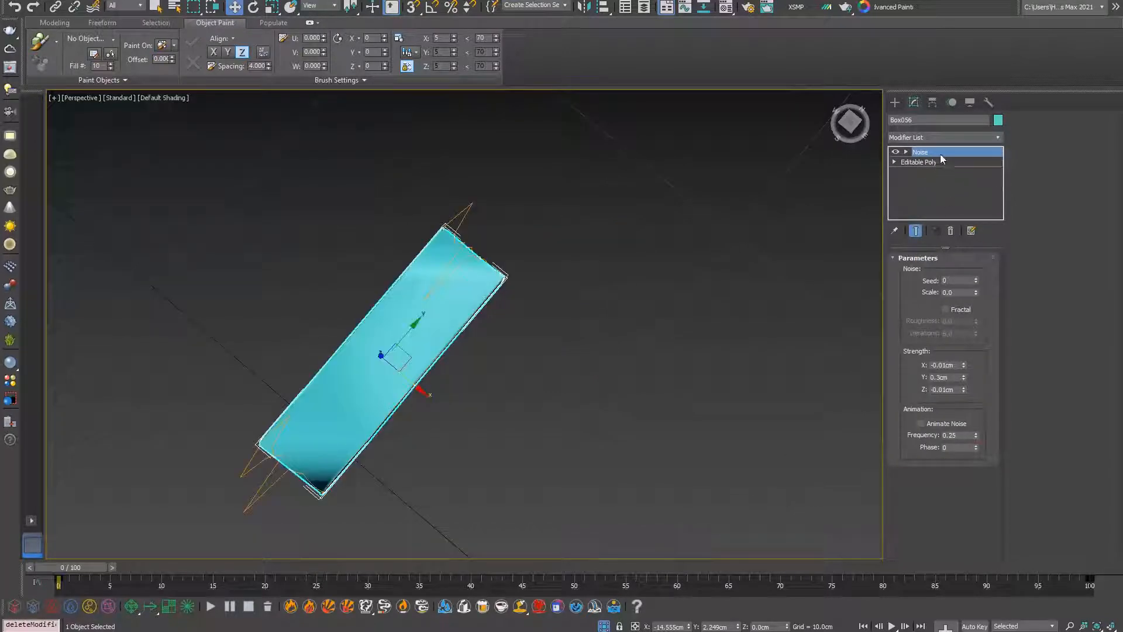
{"action": "left_click", "coordinate": [951, 230]}
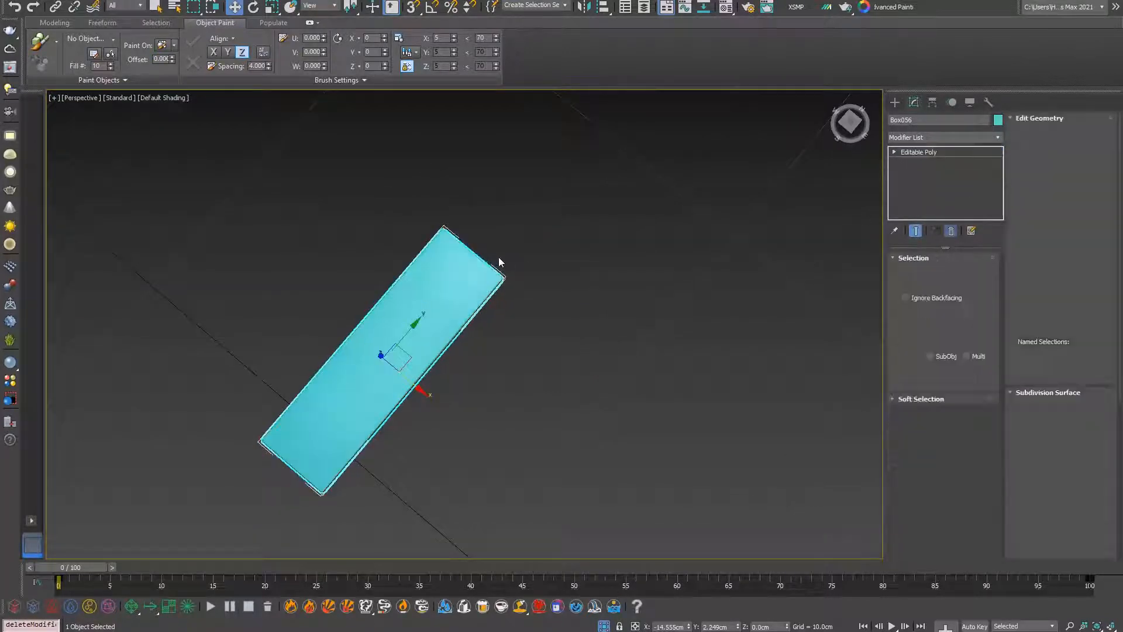
- Show the edged faces, start editing the box's vertices and convert the box to Editable Poly again
{"action": "key", "text": "F4"}
{"action": "middle_click_drag", "start_coordinate": [457, 277], "coordinate": [569, 246]}
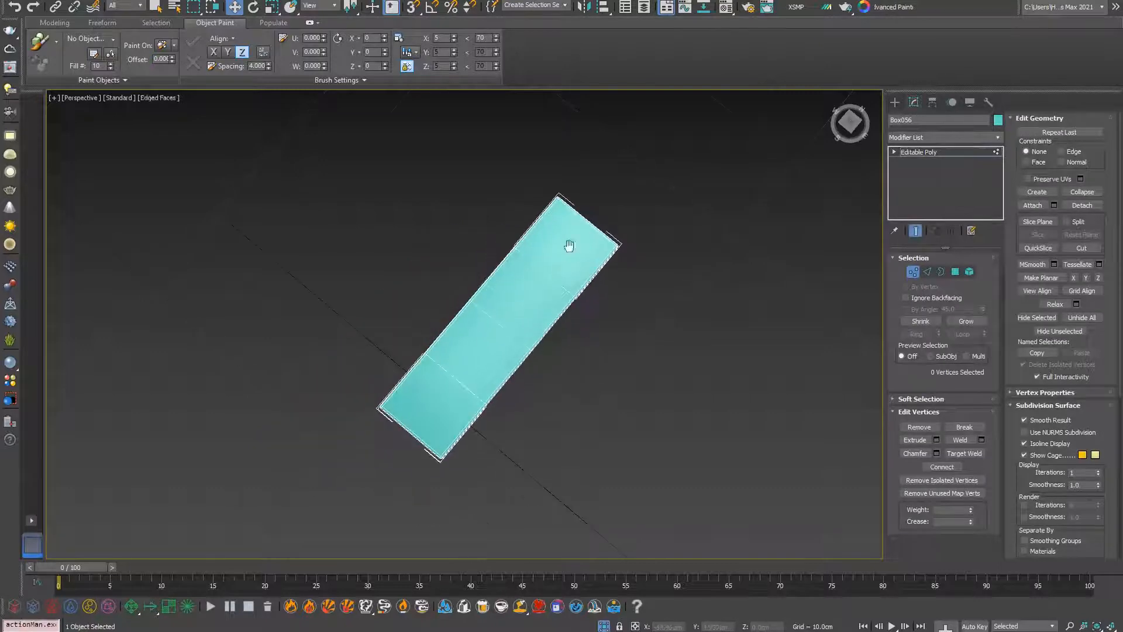
{"action": "key", "text": "1"}
{"action": "left_click_drag", "start_coordinate": [497, 278], "coordinate": [486, 269]}
{"action": "key", "text": "1"}
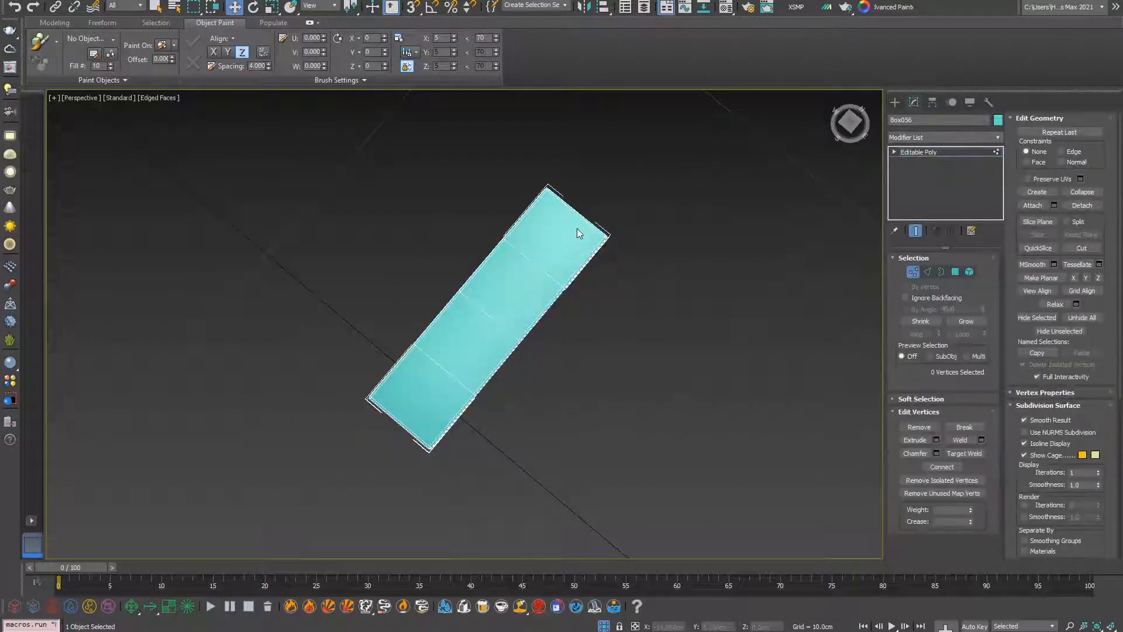
{"action": "key", "text": "ctrl+a"}
{"action": "right_click", "coordinate": [546, 276]}
{"action": "mouse_move", "coordinate": [632, 404]}
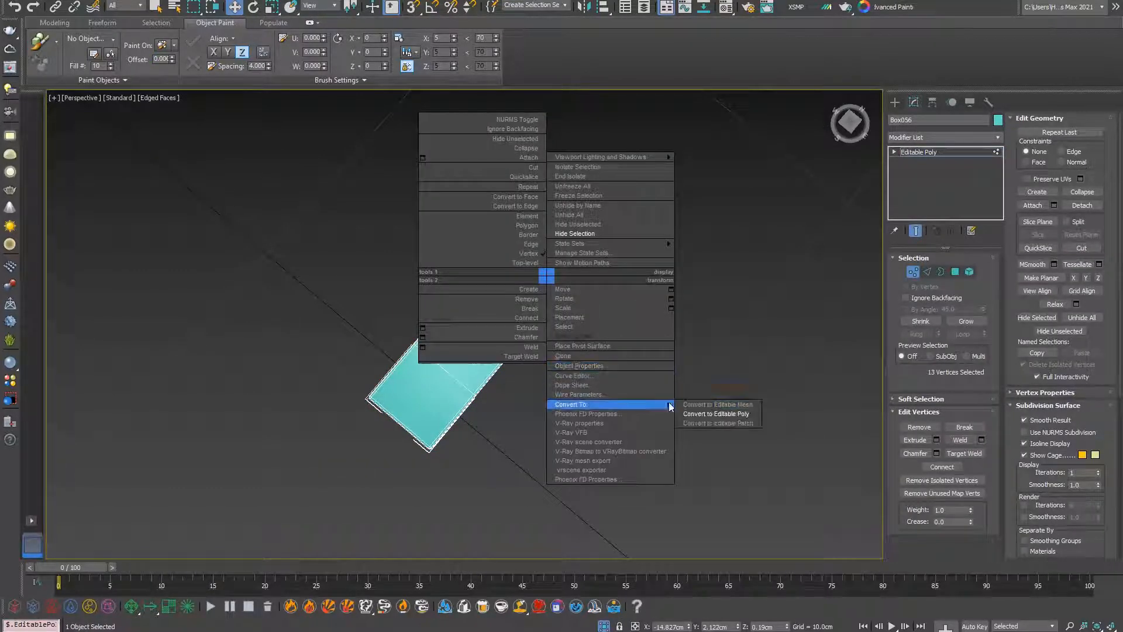
{"action": "left_click", "coordinate": [693, 417]}
- Shift the first and third inner crosswise vertex rows toward the same long side to make the strip wavy, and hide the edged faces
{"action": "scroll", "coordinate": [603, 316], "scroll_direction": "up", "scroll_amount": 5}
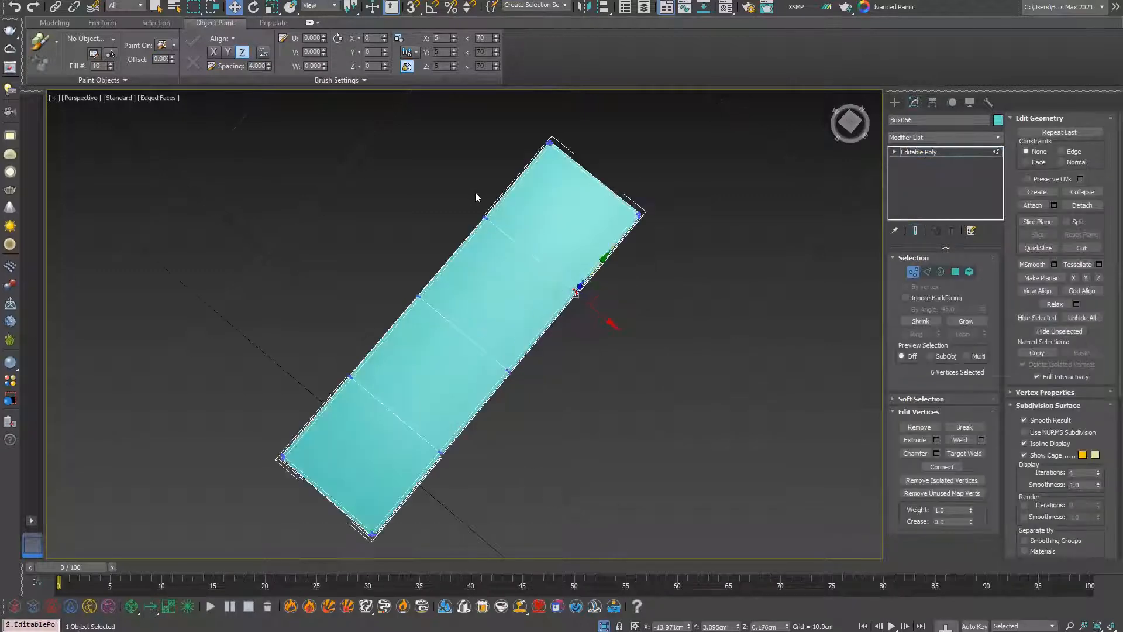
{"action": "left_click_drag", "start_coordinate": [556, 267], "coordinate": [532, 257]}
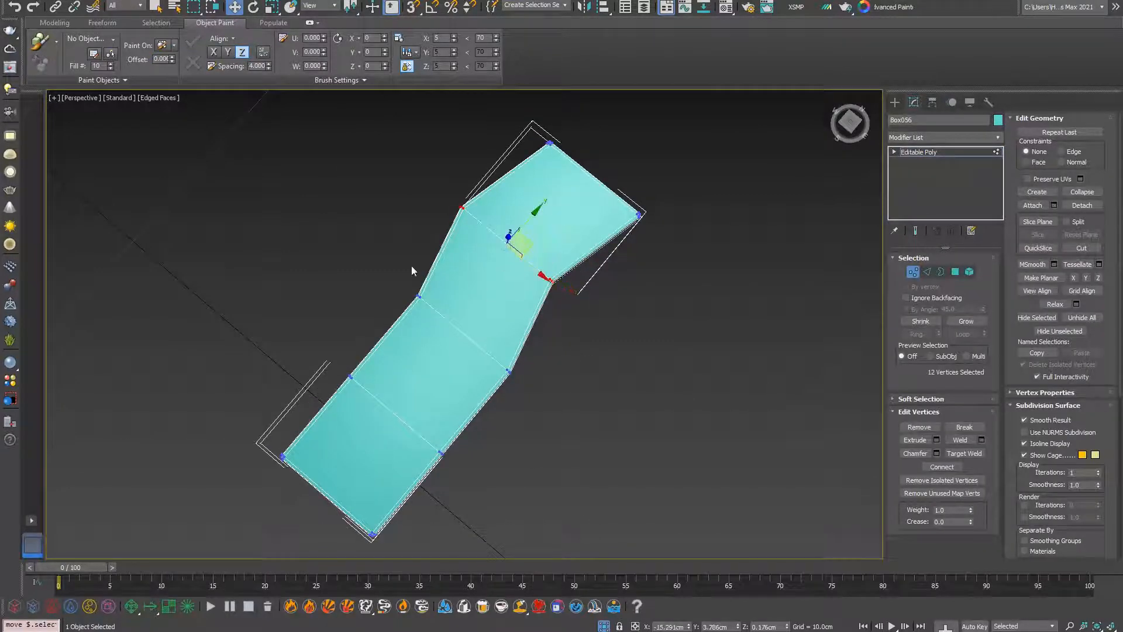
{"action": "left_click_drag", "start_coordinate": [347, 312], "coordinate": [441, 480]}
{"action": "left_click_drag", "start_coordinate": [414, 409], "coordinate": [389, 404]}
{"action": "left_click", "coordinate": [912, 272]}
{"action": "left_click", "coordinate": [601, 334]}
{"action": "key", "text": "F4"}
{"action": "scroll", "coordinate": [601, 334], "scroll_direction": "down", "scroll_amount": 3}
- Try a TurboSmooth modifier on the wavy strip, inspect it with and without edged faces, and remove the modifier
{"action": "left_click", "coordinate": [535, 325]}
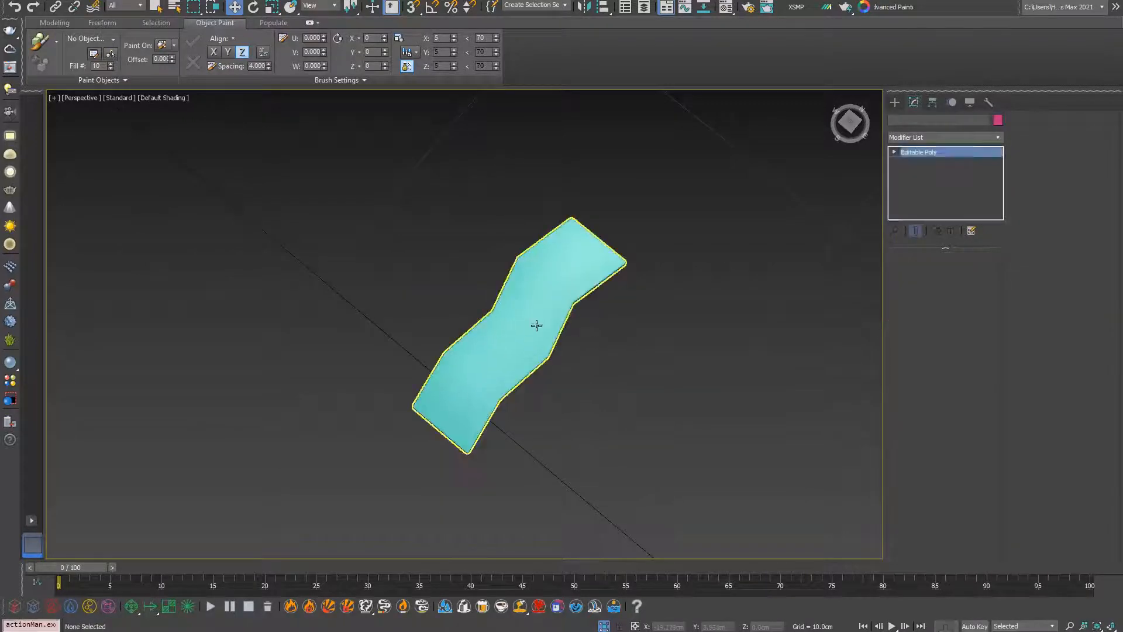
{"action": "left_click", "coordinate": [998, 137]}
{"action": "scroll", "coordinate": [936, 292], "scroll_direction": "down", "scroll_amount": 1}
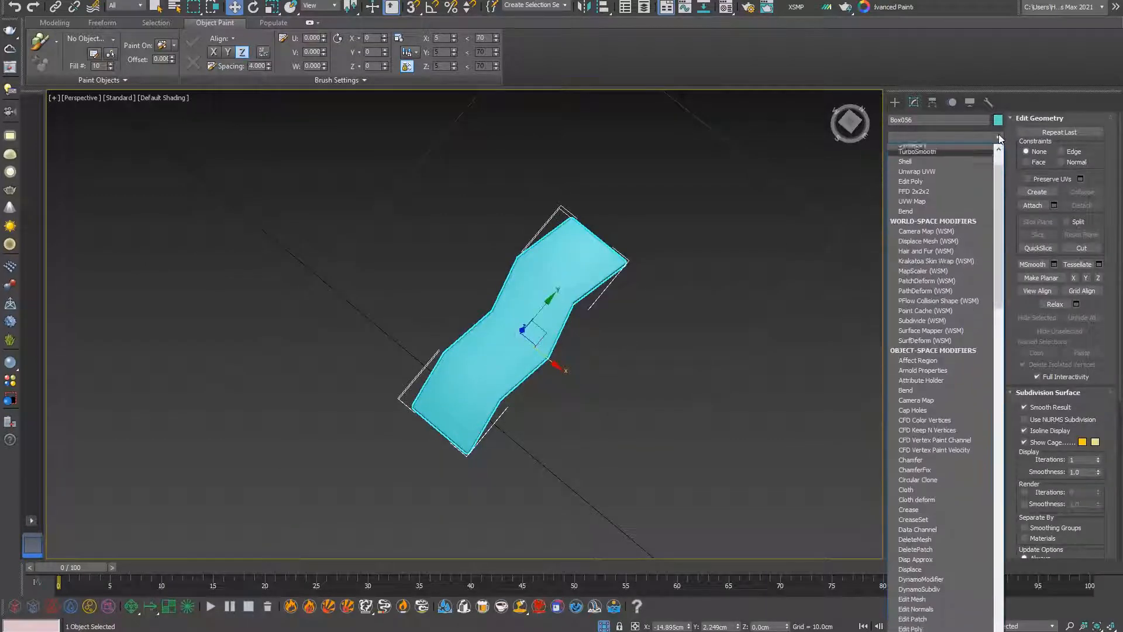
{"action": "left_click", "coordinate": [924, 257]}
{"action": "middle_click_drag", "start_coordinate": [602, 293], "coordinate": [594, 286], "text": "alt"}
{"action": "left_click", "coordinate": [590, 301]}
{"action": "scroll", "coordinate": [580, 302], "scroll_direction": "down", "scroll_amount": 4}
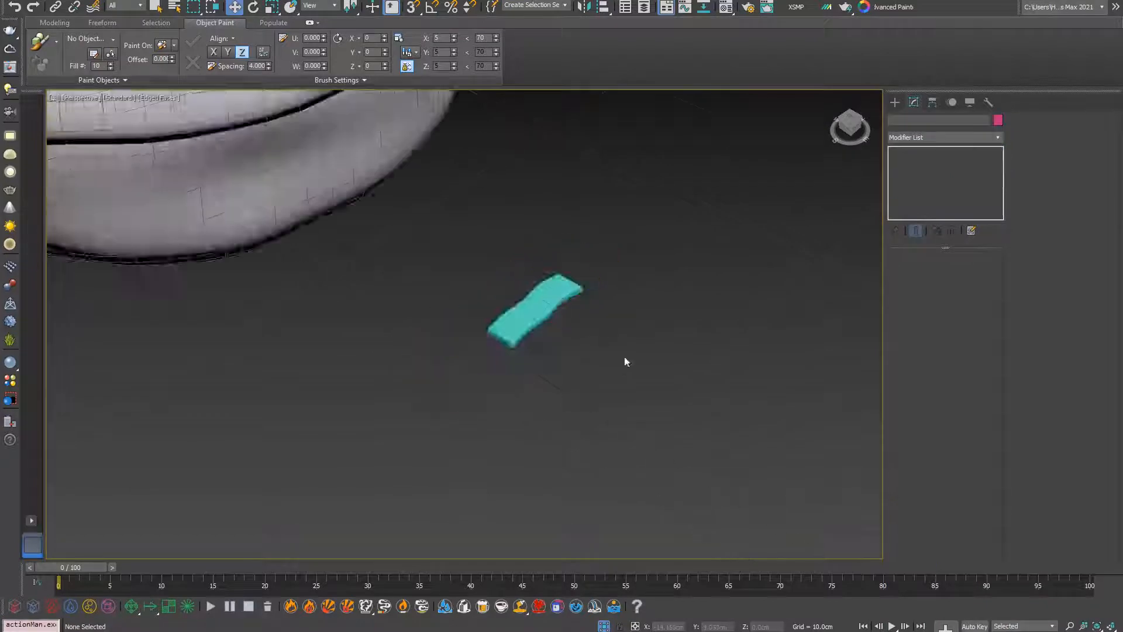
{"action": "middle_click_drag", "start_coordinate": [624, 357], "coordinate": [646, 312], "text": "alt"}
{"action": "key", "text": "F4"}
{"action": "left_click", "coordinate": [554, 327]}
{"action": "key", "text": "F4"}
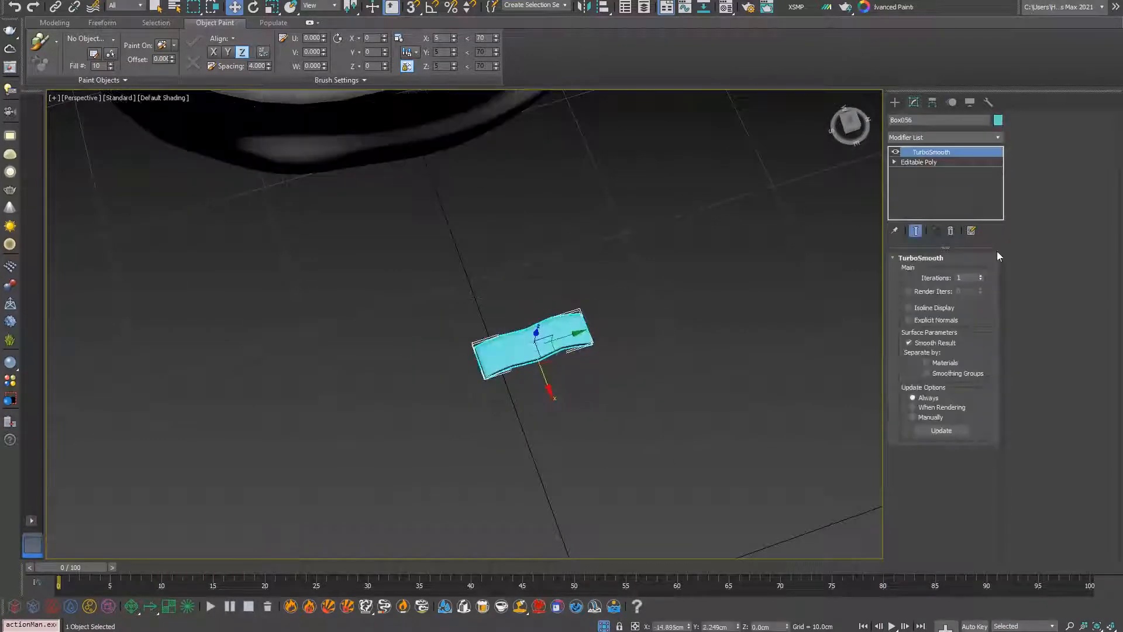
{"action": "left_click", "coordinate": [952, 230]}
{"action": "middle_click_drag", "start_coordinate": [609, 362], "coordinate": [696, 334], "text": "alt"}
{"action": "left_click_drag", "start_coordinate": [697, 338], "coordinate": [517, 477]}
{"action": "scroll", "coordinate": [673, 462], "scroll_direction": "down", "scroll_amount": 3}
{"action": "middle_click_drag", "start_coordinate": [673, 462], "coordinate": [643, 380], "text": "alt"}
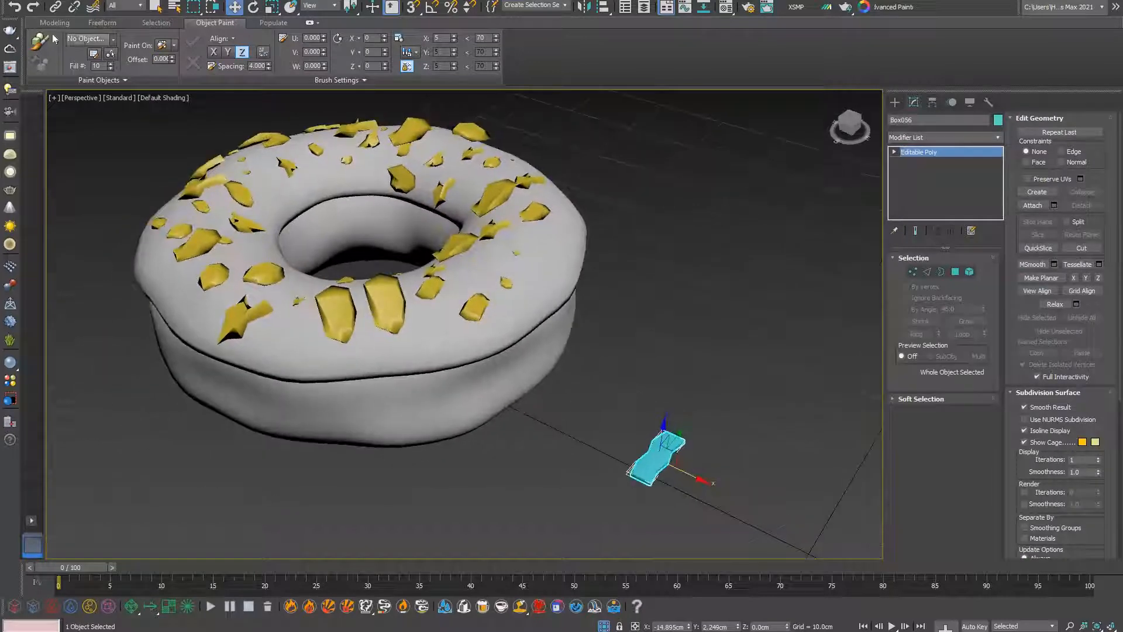
{"action": "left_click_drag", "start_coordinate": [742, 423], "coordinate": [652, 493]}
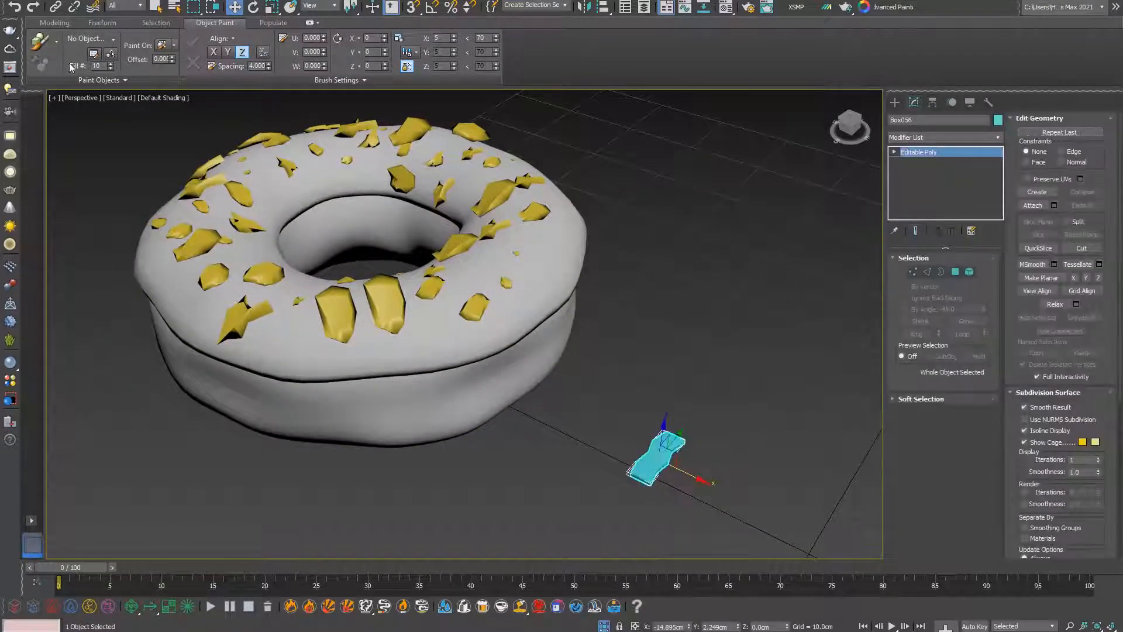
- Start Object Paint with the wavy strip and place four copies on the near right part of the donut's icing
{"action": "left_click", "coordinate": [41, 41]}
{"action": "middle_click_drag", "start_coordinate": [338, 225], "coordinate": [373, 371]}
{"action": "middle_click_drag", "start_coordinate": [586, 371], "coordinate": [590, 346]}
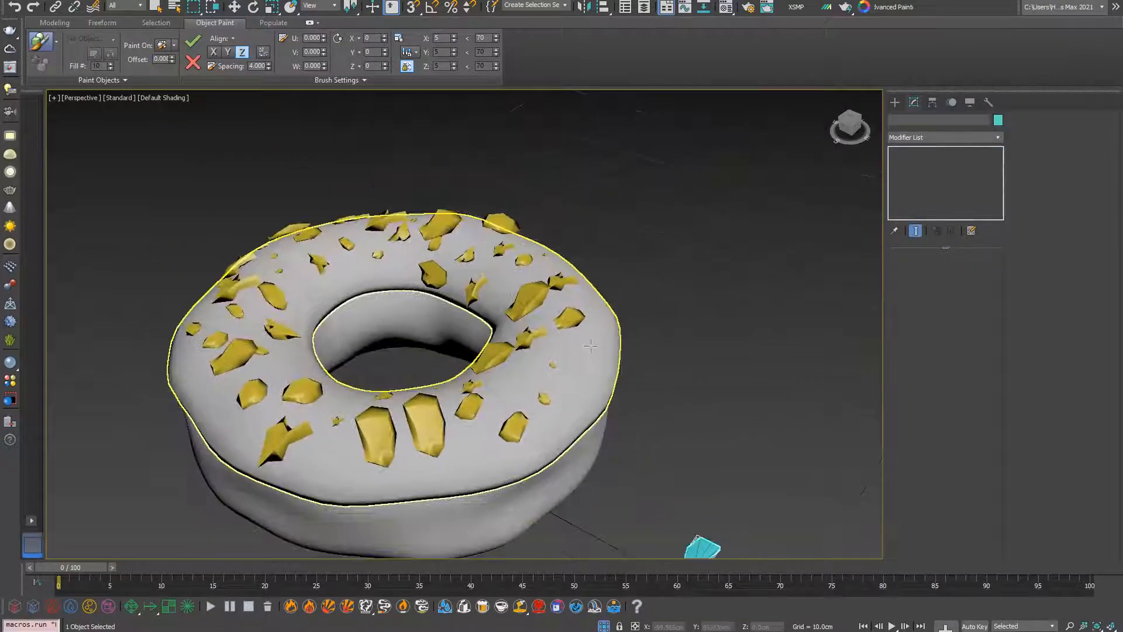
{"action": "left_click", "coordinate": [588, 351]}
{"action": "left_click", "coordinate": [579, 383]}
{"action": "left_click", "coordinate": [501, 405]}
{"action": "left_click", "coordinate": [522, 380]}
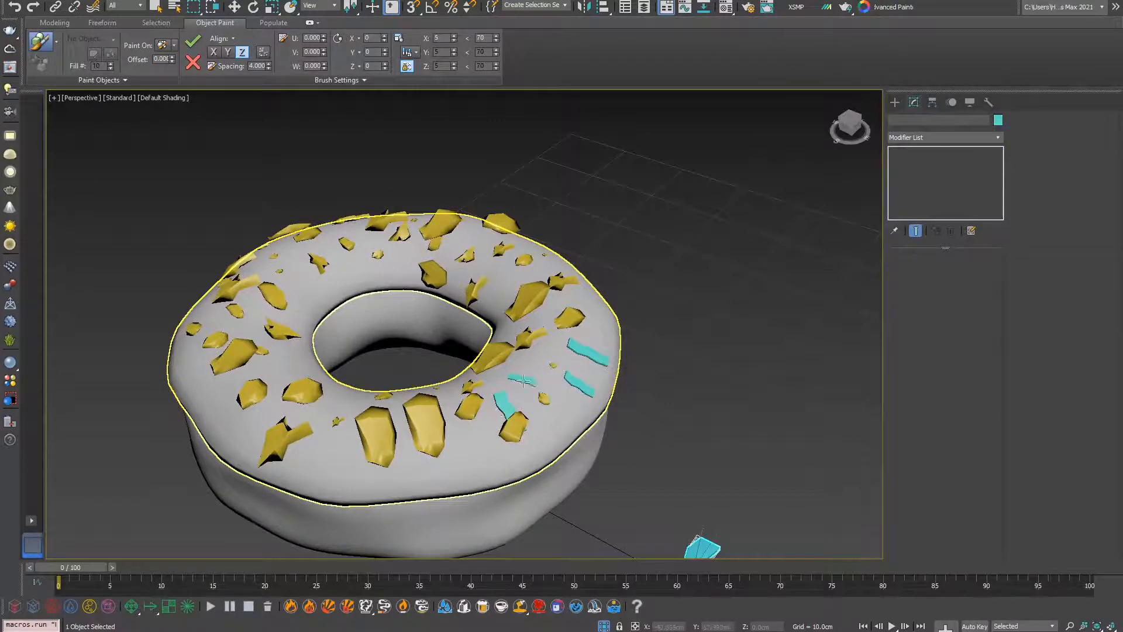
- Continue placing wavy strips along the icing's near side, around the hole and over the left side
{"action": "left_click", "coordinate": [457, 441]}
{"action": "left_click", "coordinate": [411, 452]}
{"action": "left_click", "coordinate": [398, 412]}
{"action": "left_click", "coordinate": [351, 401]}
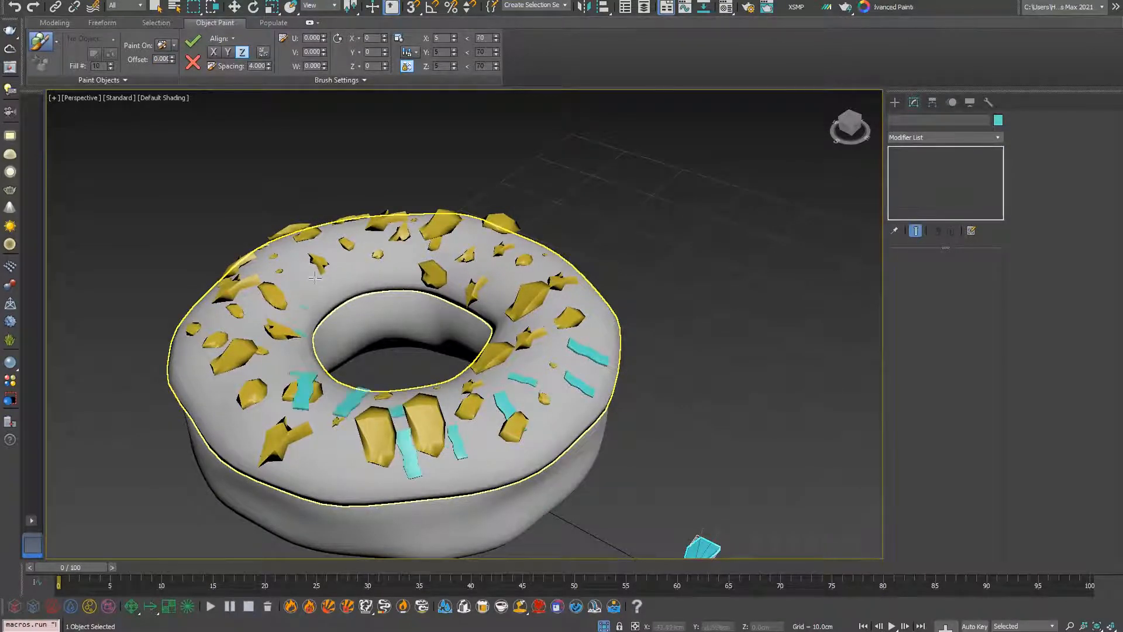
{"action": "middle_click_drag", "start_coordinate": [366, 254], "coordinate": [346, 300], "text": "alt"}
{"action": "scroll", "coordinate": [346, 302], "scroll_direction": "up", "scroll_amount": 4}
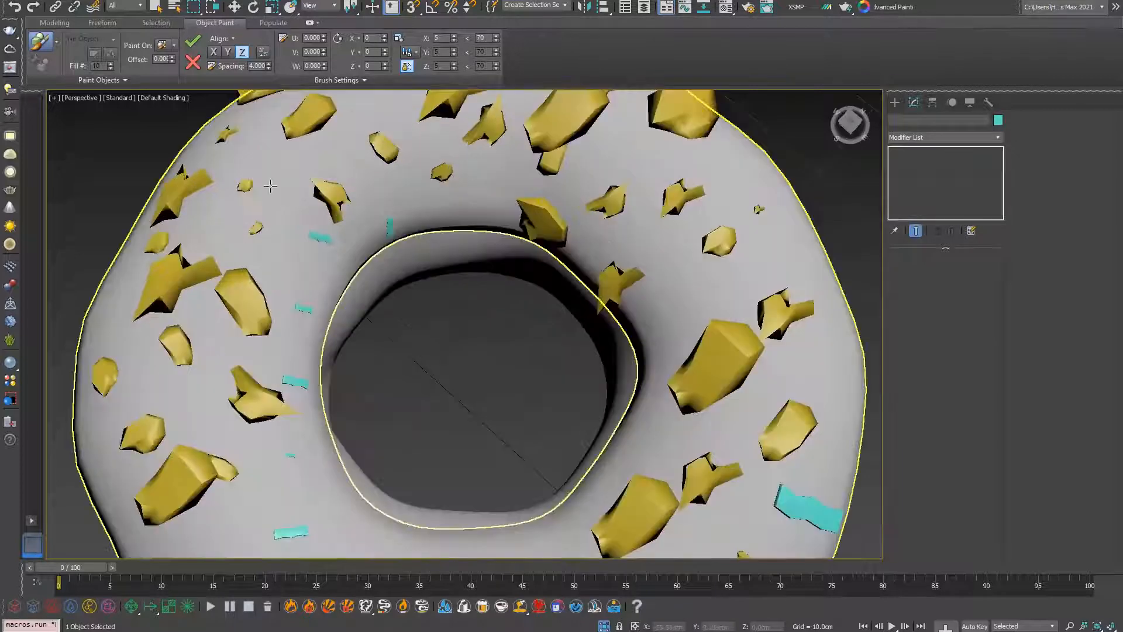
{"action": "mouse_move", "coordinate": [213, 234]}
{"action": "left_mouse_down"}
{"action": "mouse_move", "coordinate": [193, 342]}
{"action": "mouse_move", "coordinate": [219, 374]}
{"action": "left_mouse_up"}
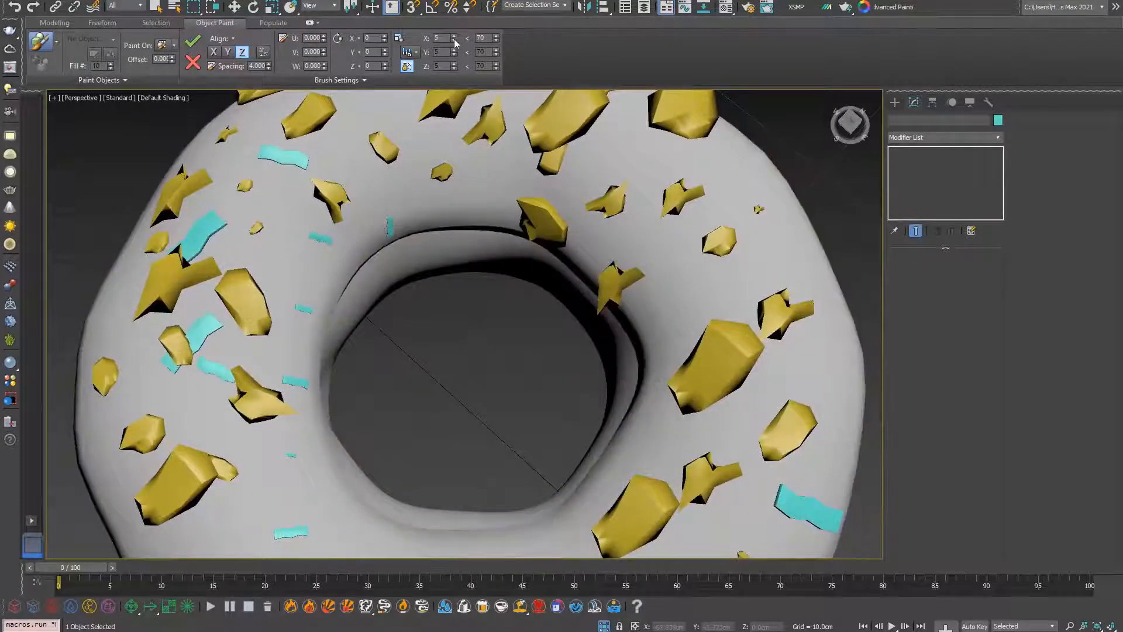
- Set the brush's random scale range to 9–24 and paint more small strips over the icing's left and far sides
{"action": "mouse_move", "coordinate": [454, 54]}
{"action": "left_mouse_down"}
{"action": "mouse_move", "coordinate": [494, 54]}
{"action": "mouse_move", "coordinate": [492, 67]}
{"action": "mouse_move", "coordinate": [458, 25]}
{"action": "mouse_move", "coordinate": [494, 52]}
{"action": "mouse_move", "coordinate": [494, 35]}
{"action": "left_mouse_up"}
{"action": "scroll", "coordinate": [474, 219], "scroll_direction": "down", "scroll_amount": 5}
{"action": "middle_click_drag", "start_coordinate": [473, 193], "coordinate": [474, 218], "text": "alt"}
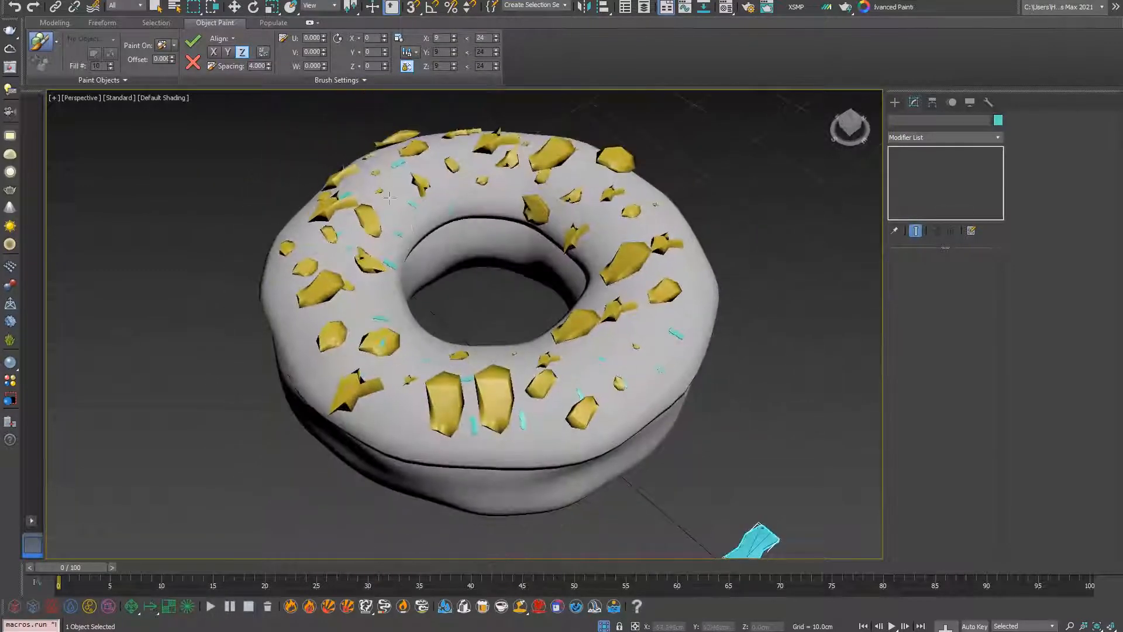
{"action": "left_click", "coordinate": [351, 313]}
{"action": "scroll", "coordinate": [594, 221], "scroll_direction": "up", "scroll_amount": 5}
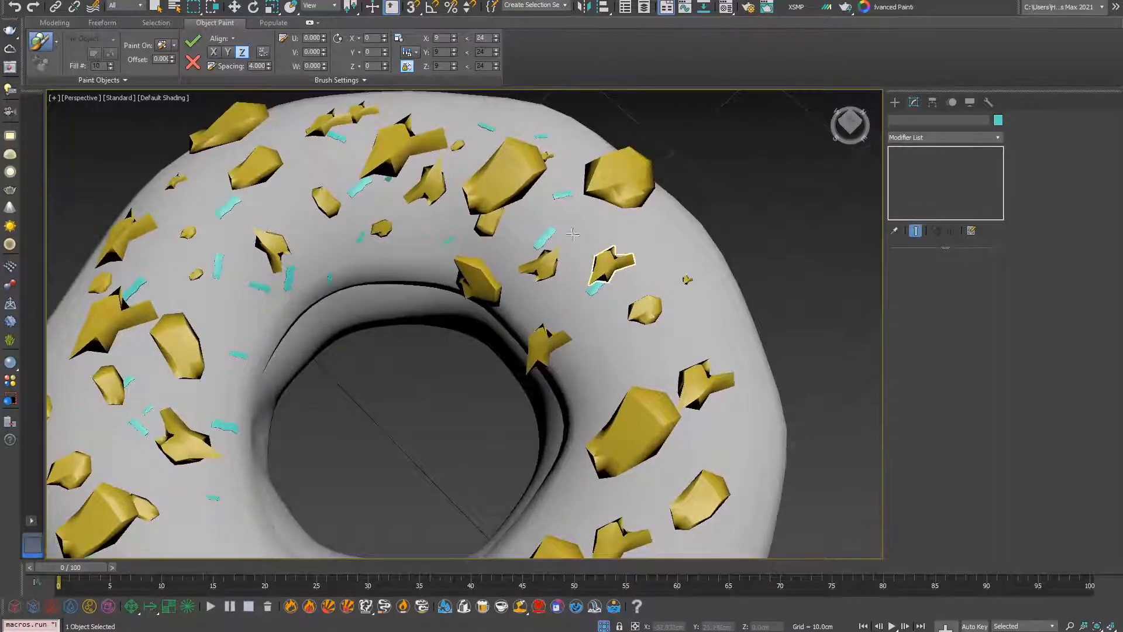
- Paint small strips between the yellow pieces along the right and near parts of the icing
{"action": "middle_click_drag", "start_coordinate": [595, 344], "coordinate": [637, 343], "text": "alt"}
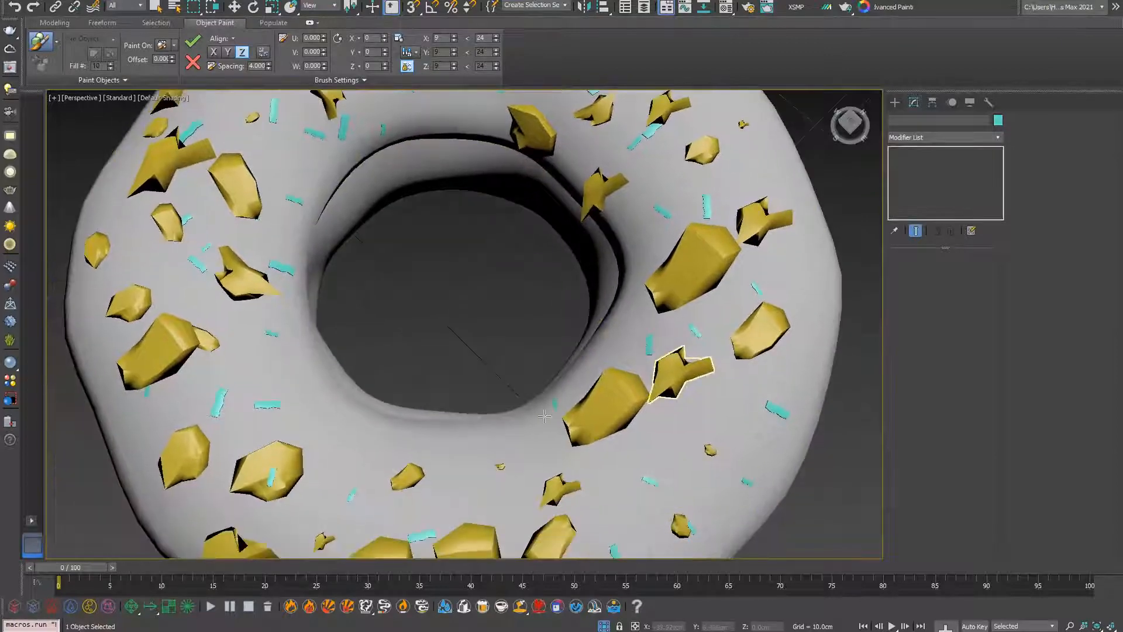
{"action": "middle_click_drag", "start_coordinate": [544, 415], "coordinate": [629, 419], "text": "alt"}
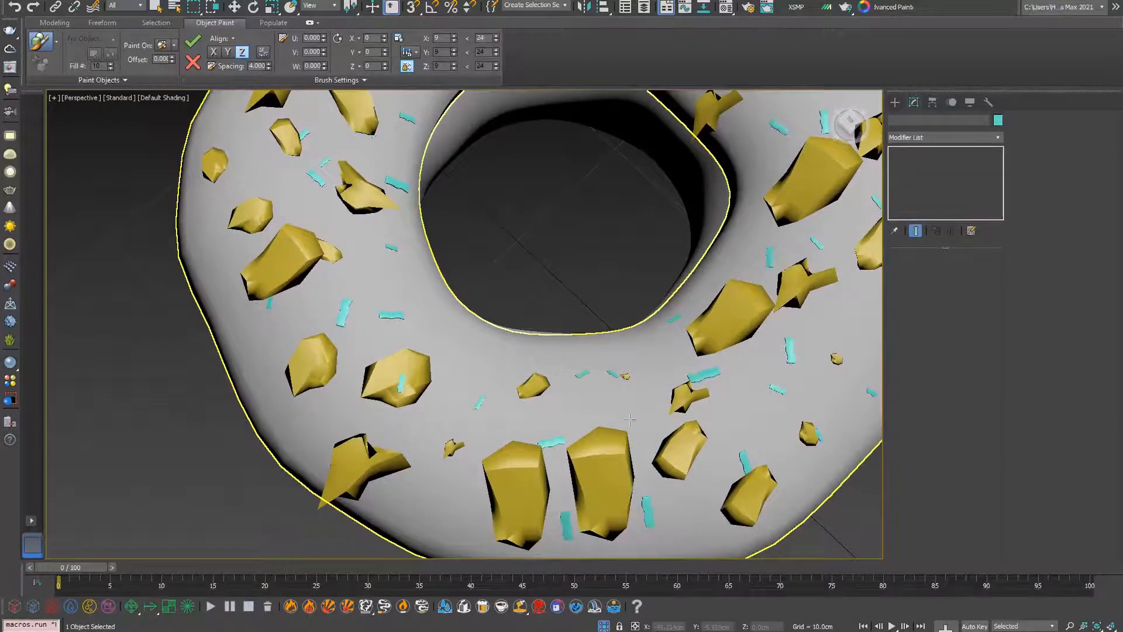
{"action": "left_click_drag", "start_coordinate": [444, 379], "coordinate": [431, 498]}
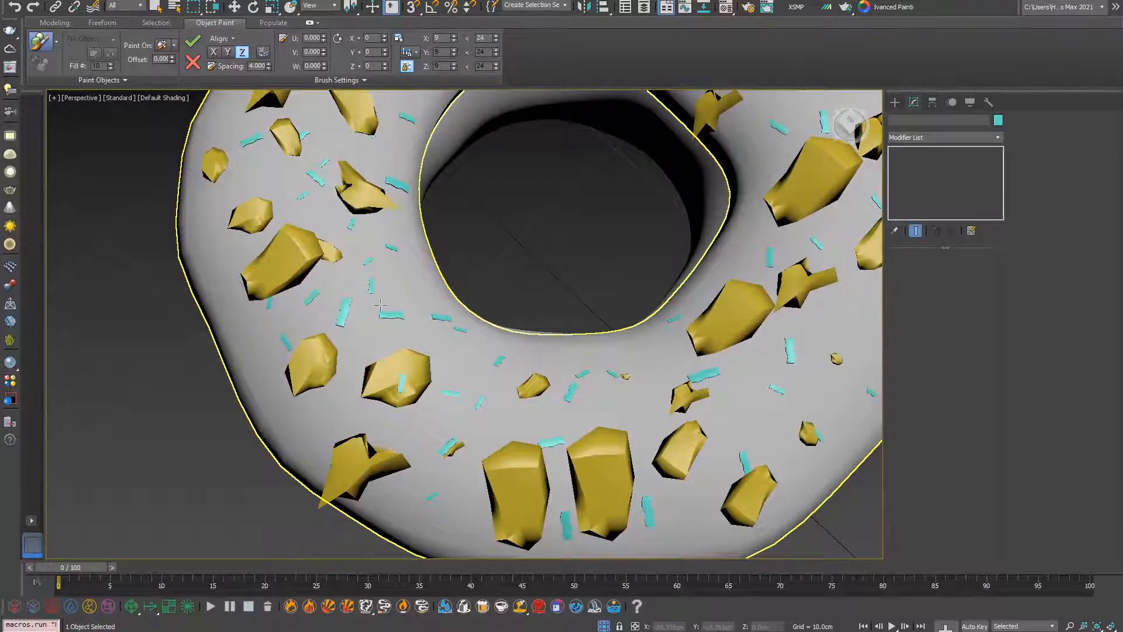
- Fill the remaining gaps around the whole icing with small strips and finish the Object Paint session
{"action": "scroll", "coordinate": [353, 407], "scroll_direction": "down", "scroll_amount": 5}
{"action": "middle_click_drag", "start_coordinate": [353, 408], "coordinate": [508, 282], "text": "alt"}
{"action": "scroll", "coordinate": [429, 264], "scroll_direction": "up", "scroll_amount": 4}
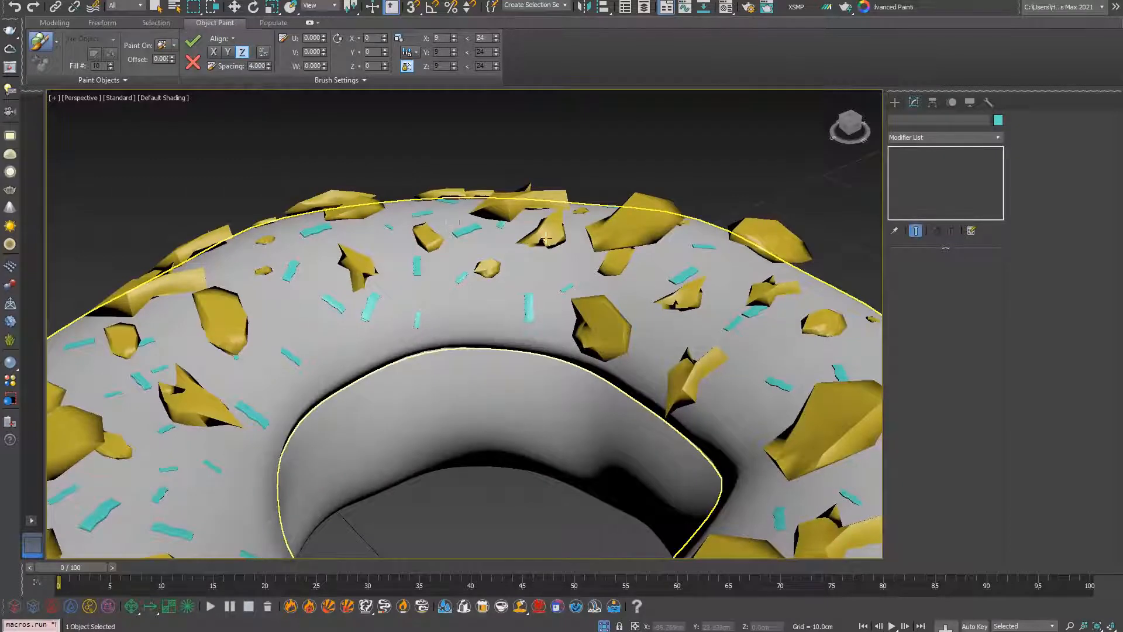
{"action": "left_click", "coordinate": [670, 334]}
{"action": "scroll", "coordinate": [757, 381], "scroll_direction": "down", "scroll_amount": 6}
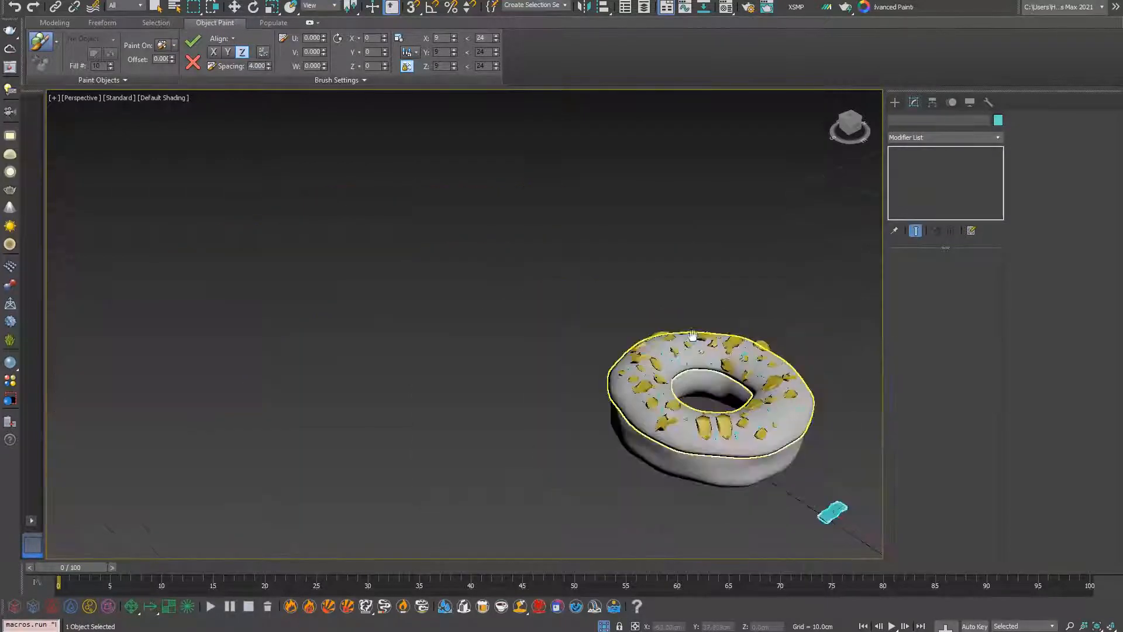
{"action": "middle_click_drag", "start_coordinate": [756, 381], "coordinate": [647, 281]}
{"action": "middle_click_drag", "start_coordinate": [647, 280], "coordinate": [592, 433], "text": "alt"}
{"action": "scroll", "coordinate": [646, 325], "scroll_direction": "up", "scroll_amount": 4}
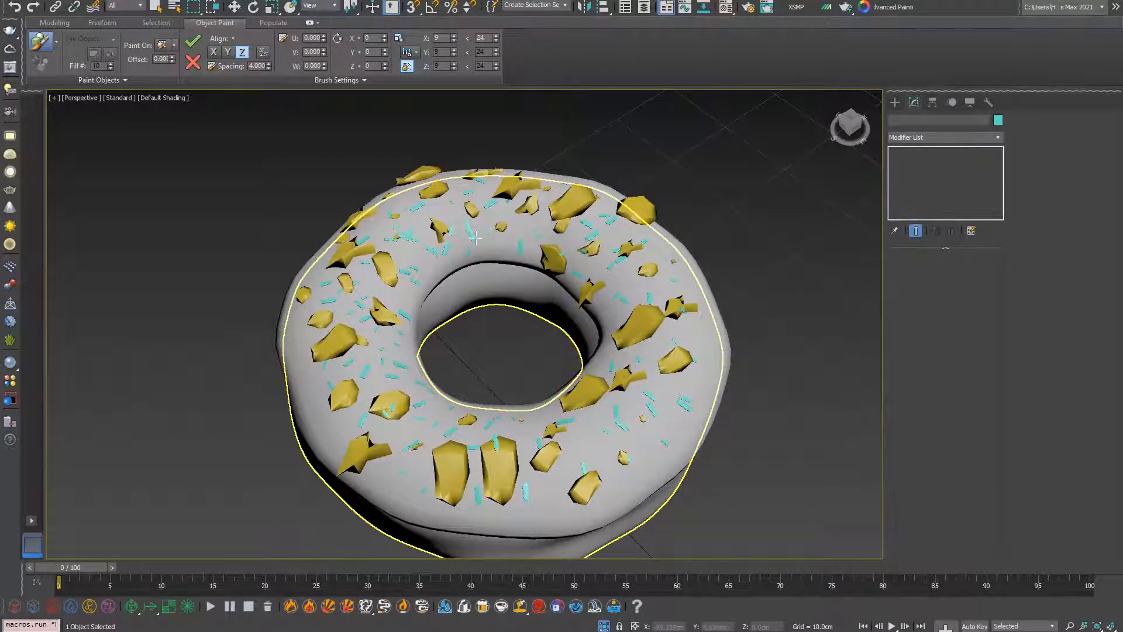
{"action": "right_click", "coordinate": [520, 227]}
- Delete the original wavy strip lying beside the donut
{"action": "scroll", "coordinate": [577, 258], "scroll_direction": "down", "scroll_amount": 5}
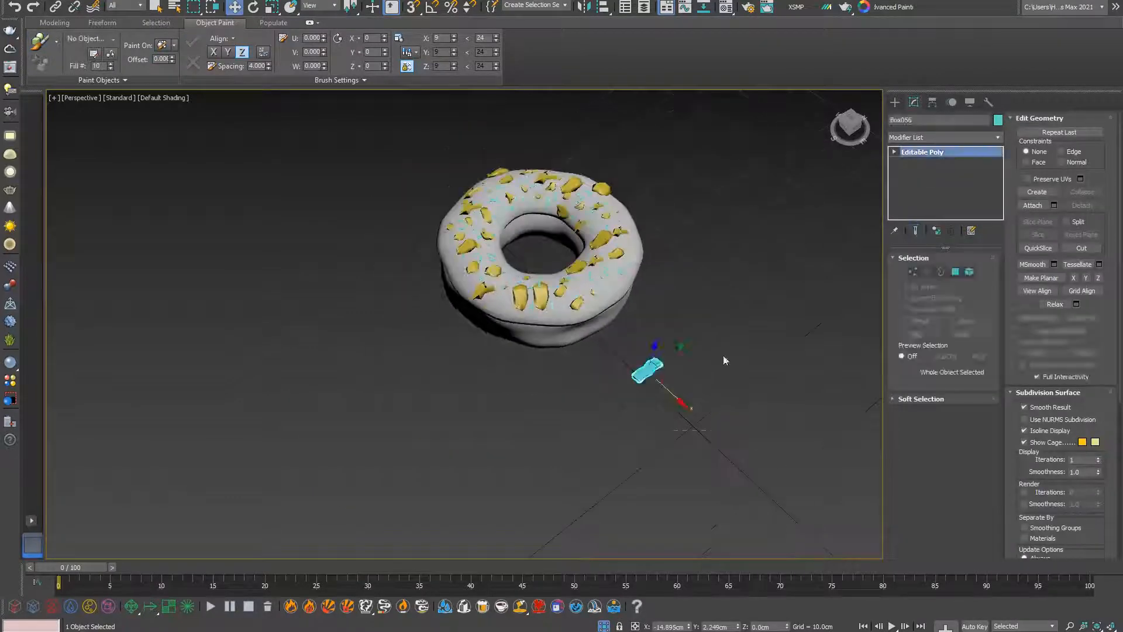
{"action": "left_click_drag", "start_coordinate": [723, 356], "coordinate": [645, 400]}
{"action": "key", "text": "Delete"}
- Frame the decorated donut, clear the selection and exit isolation to show the other donuts again
{"action": "left_click_drag", "start_coordinate": [714, 439], "coordinate": [373, 126]}
{"action": "key", "text": "z"}
{"action": "middle_click_drag", "start_coordinate": [696, 358], "coordinate": [740, 338], "text": "alt"}
{"action": "left_click", "coordinate": [644, 346]}
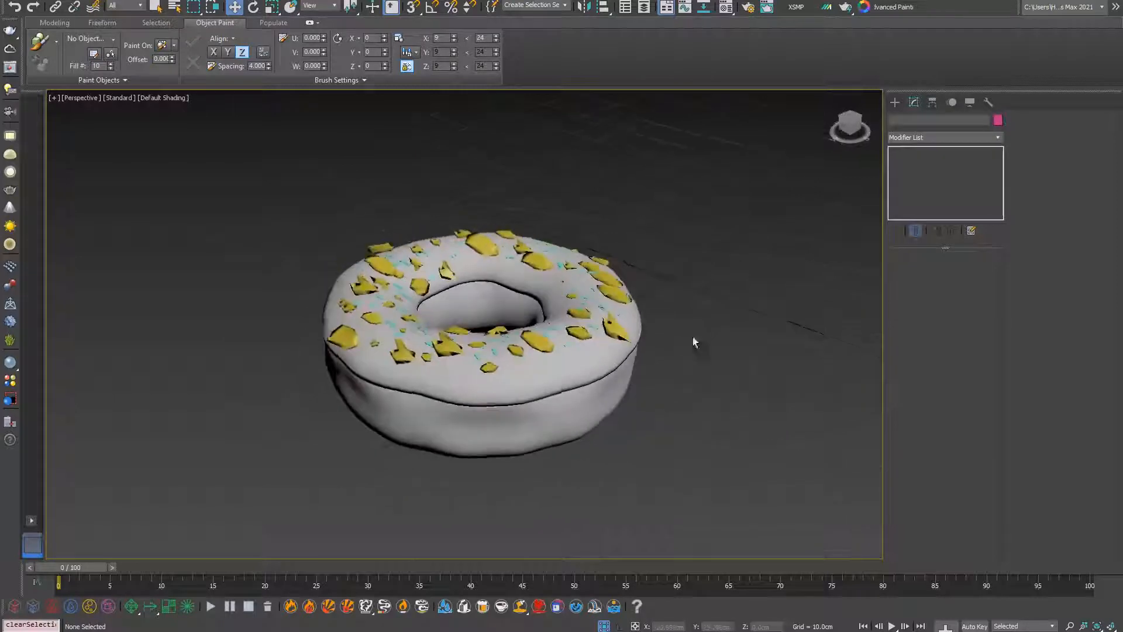
{"action": "scroll", "coordinate": [628, 328], "scroll_direction": "up", "scroll_amount": 3}
{"action": "middle_click_drag", "start_coordinate": [628, 329], "coordinate": [745, 551], "text": "alt"}
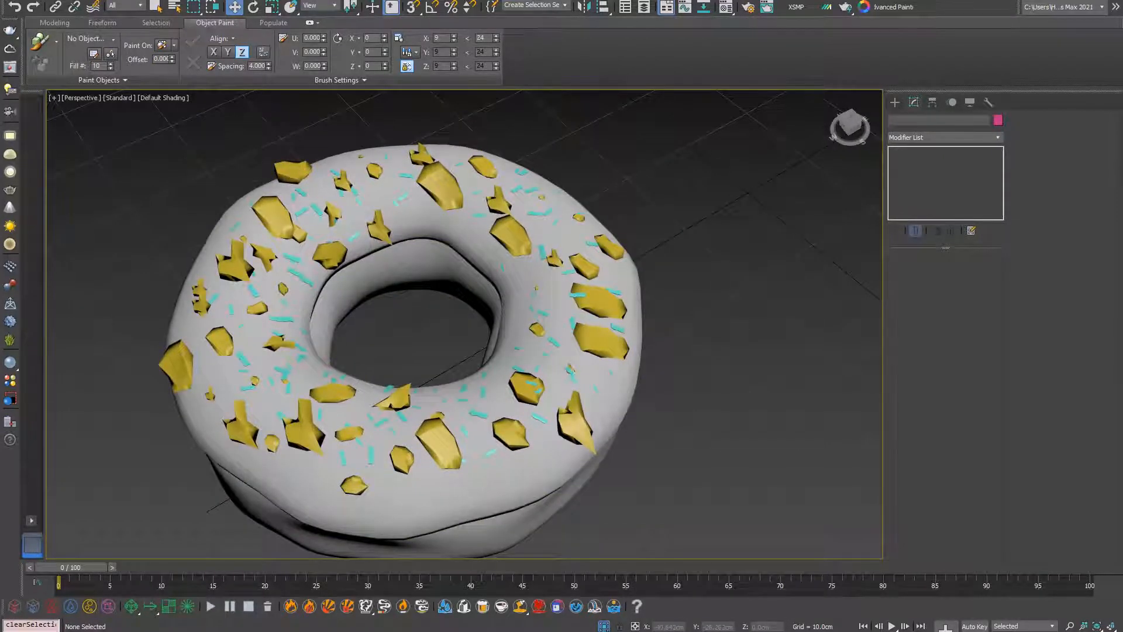
{"action": "left_click", "coordinate": [606, 627]}
- Examine the decorated donut alongside the pink-sprinkled and plain donuts from several angles and distances
{"action": "scroll", "coordinate": [682, 306], "scroll_direction": "down", "scroll_amount": 2}
{"action": "middle_click_drag", "start_coordinate": [682, 306], "coordinate": [778, 432], "text": "alt"}
{"action": "scroll", "coordinate": [530, 209], "scroll_direction": "up", "scroll_amount": 3}
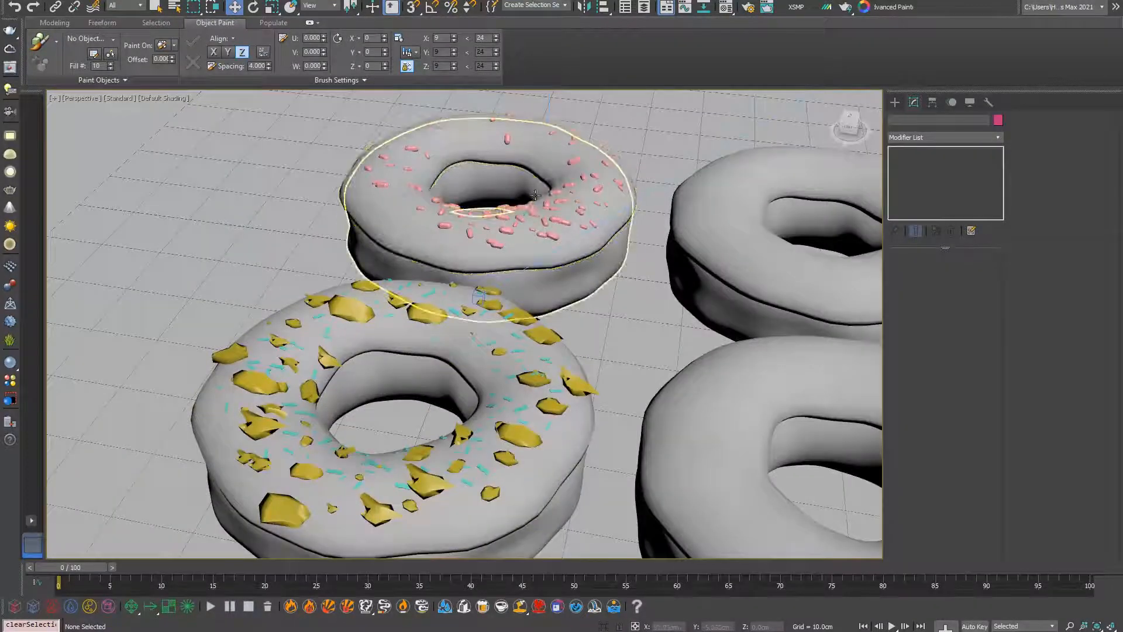
{"action": "scroll", "coordinate": [529, 210], "scroll_direction": "down", "scroll_amount": 2}
{"action": "middle_click_drag", "start_coordinate": [529, 210], "coordinate": [556, 286], "text": "alt"}
{"action": "scroll", "coordinate": [408, 370], "scroll_direction": "up", "scroll_amount": 2}
{"action": "scroll", "coordinate": [491, 342], "scroll_direction": "up", "scroll_amount": 2}
{"action": "scroll", "coordinate": [649, 315], "scroll_direction": "up", "scroll_amount": 2}
{"action": "scroll", "coordinate": [649, 314], "scroll_direction": "down", "scroll_amount": 2}
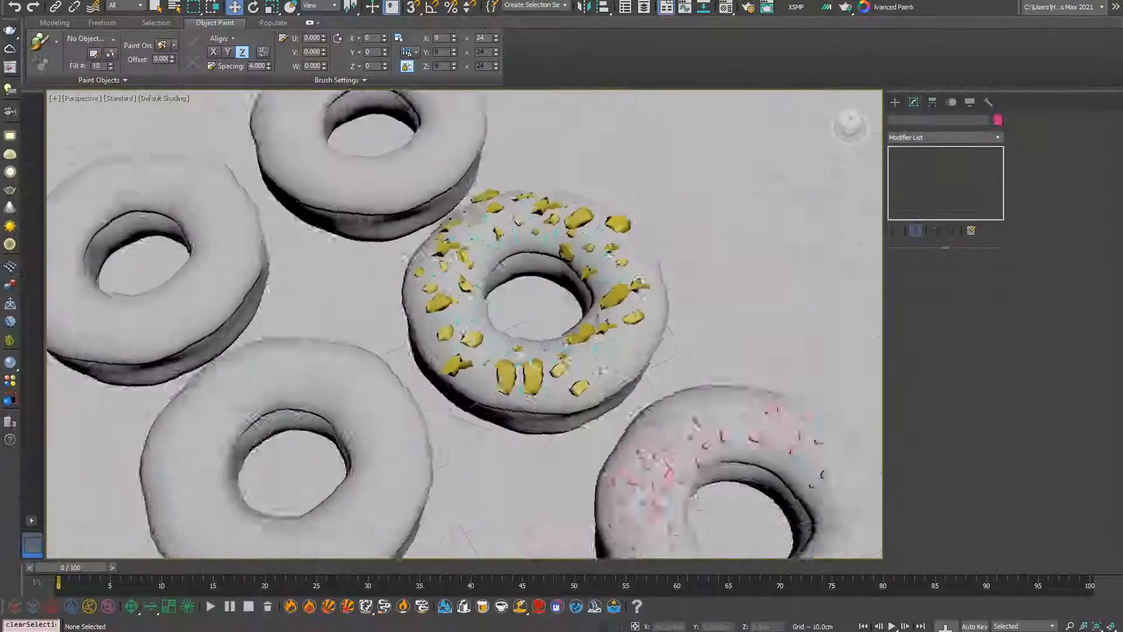
{"action": "scroll", "coordinate": [557, 287], "scroll_direction": "up", "scroll_amount": 4}
{"action": "scroll", "coordinate": [556, 287], "scroll_direction": "down", "scroll_amount": 4}
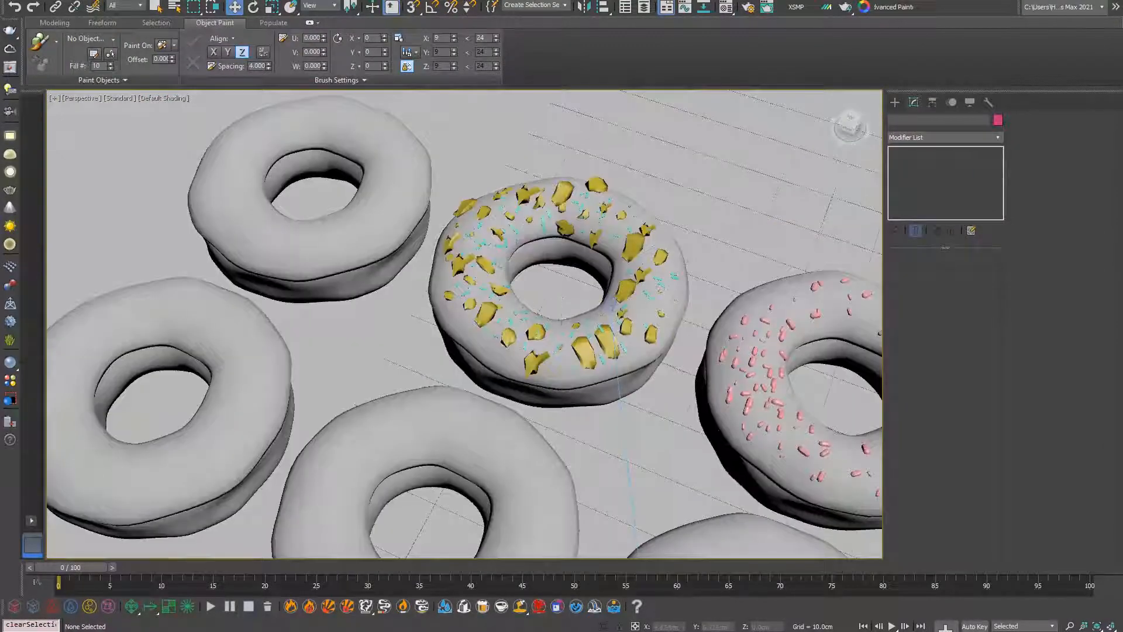